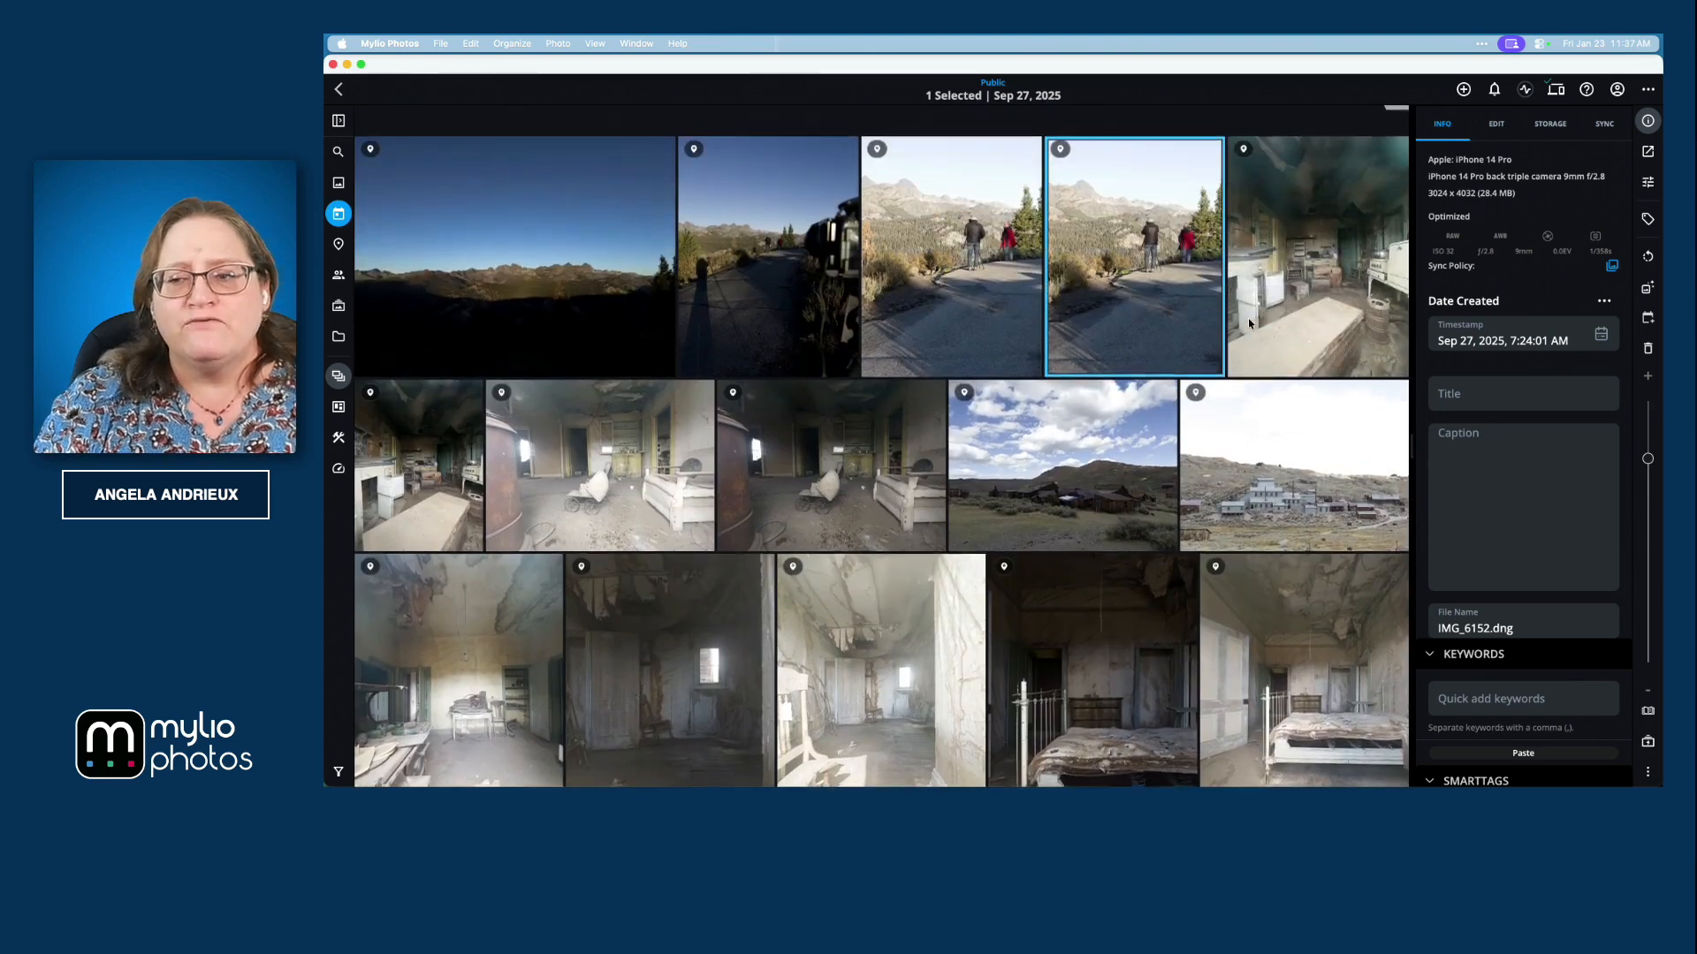
Step: Open the first mountain landscape photo, IMG_6149.dng, in single-photo view and check the following photo before returning to it
click(594, 166)
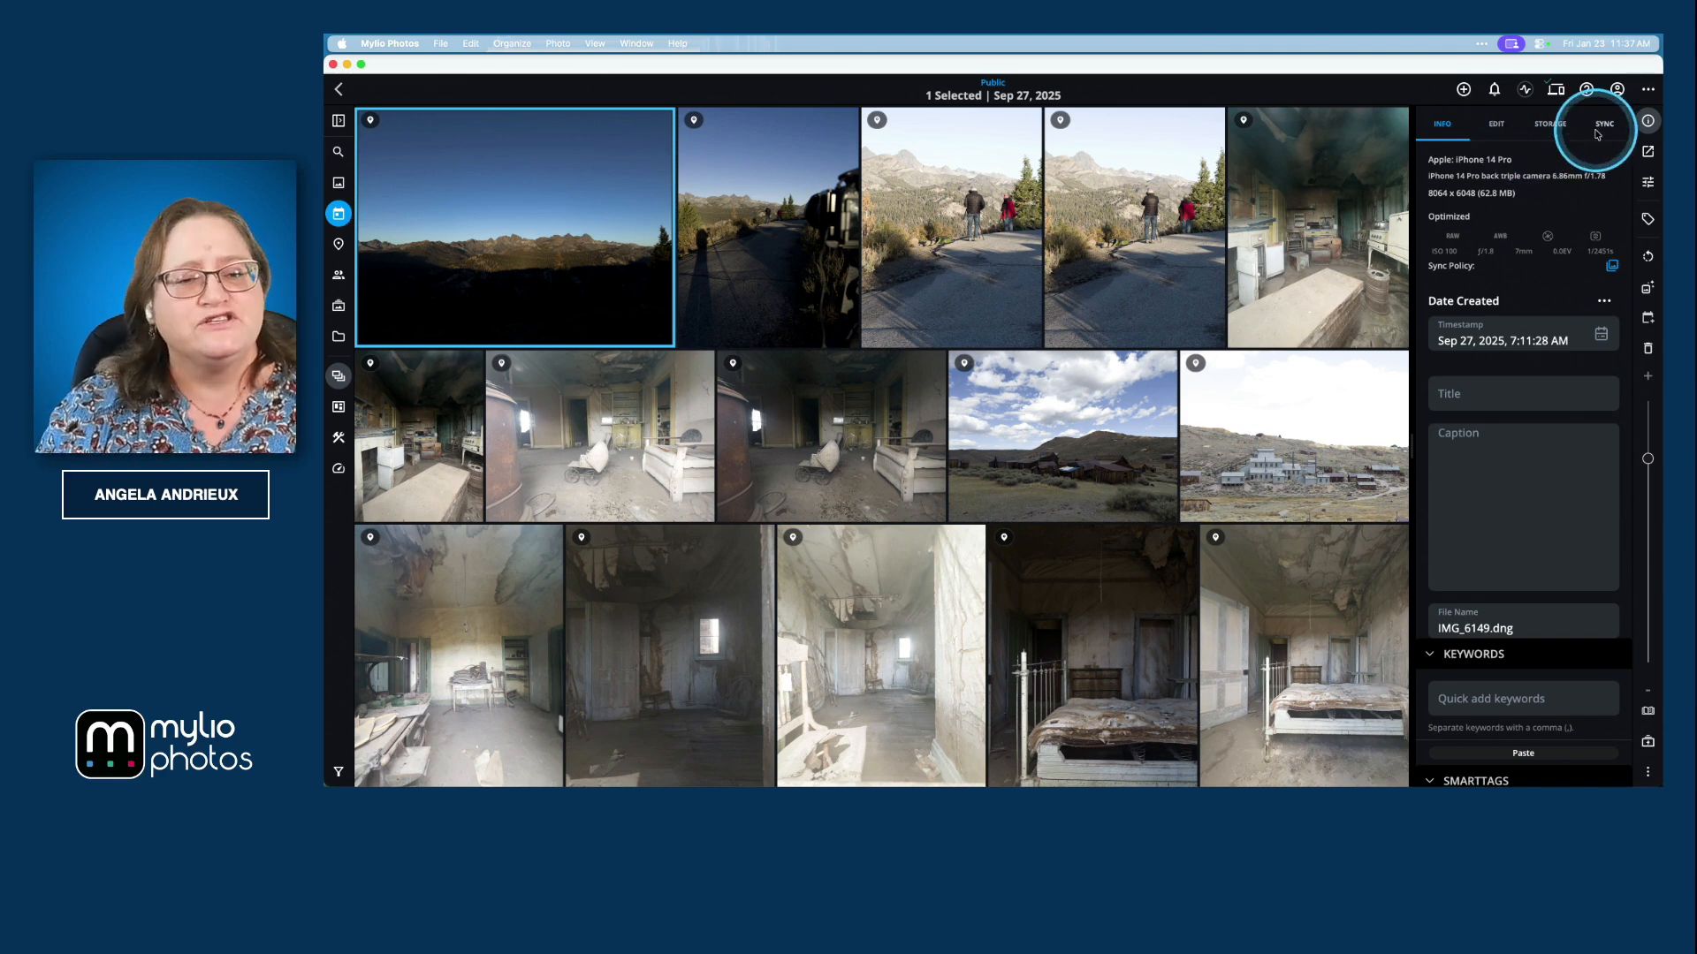
double_click(543, 241)
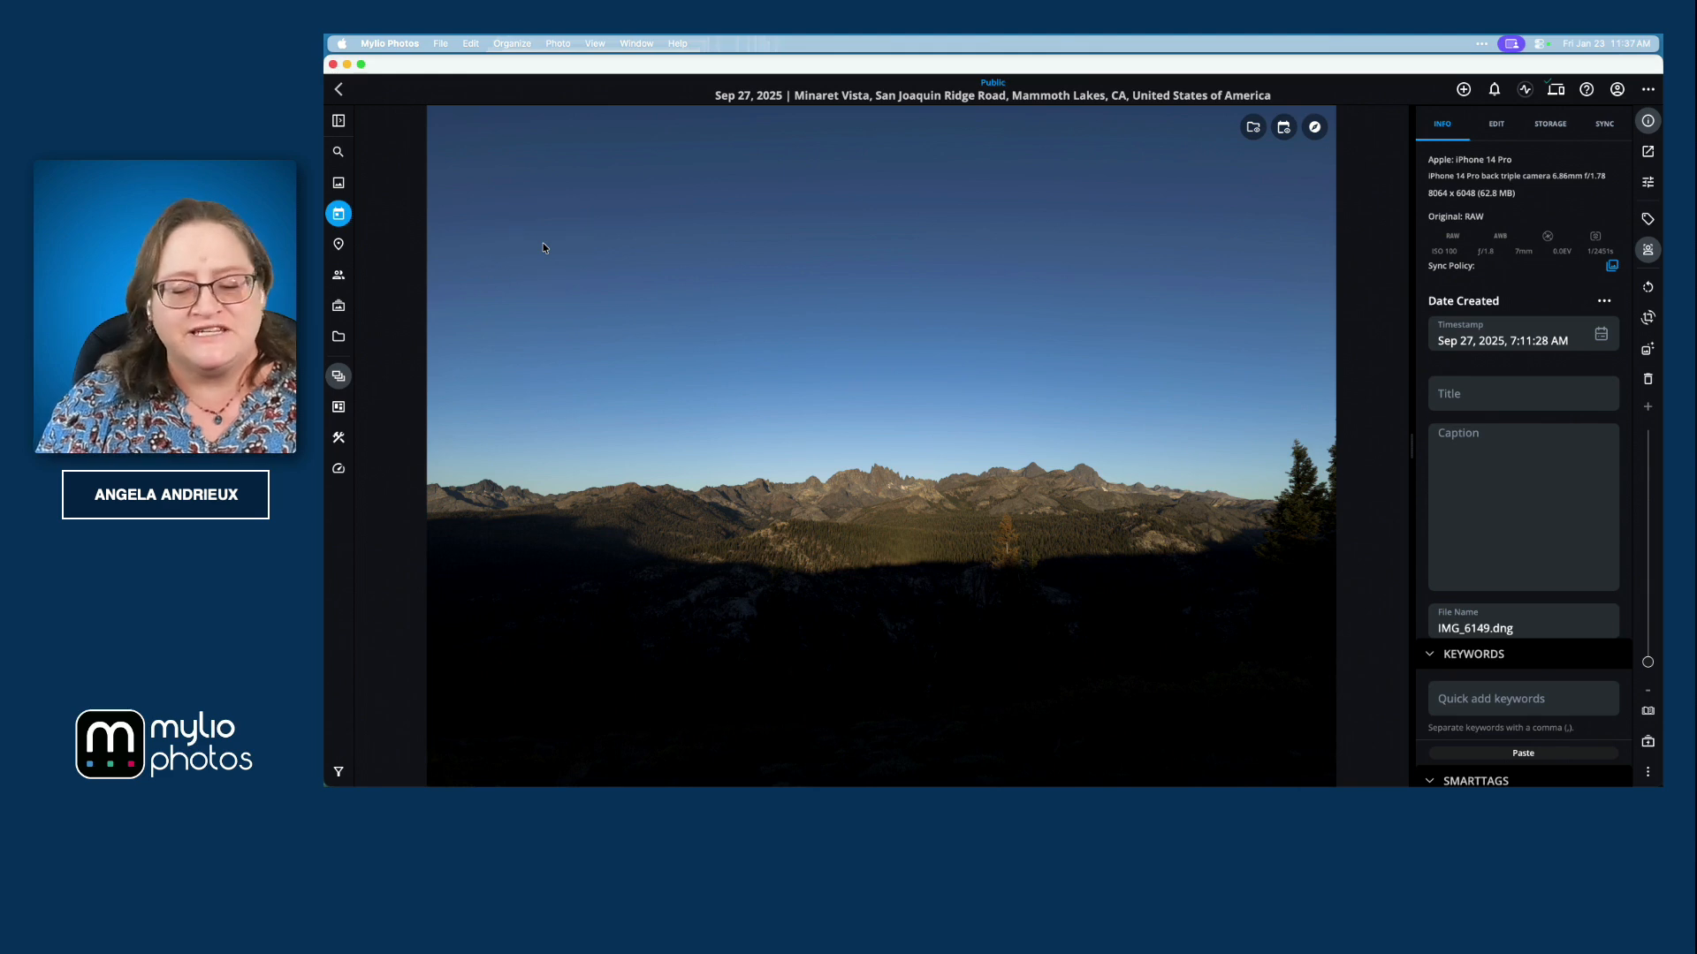
key(Right)
key(Left)
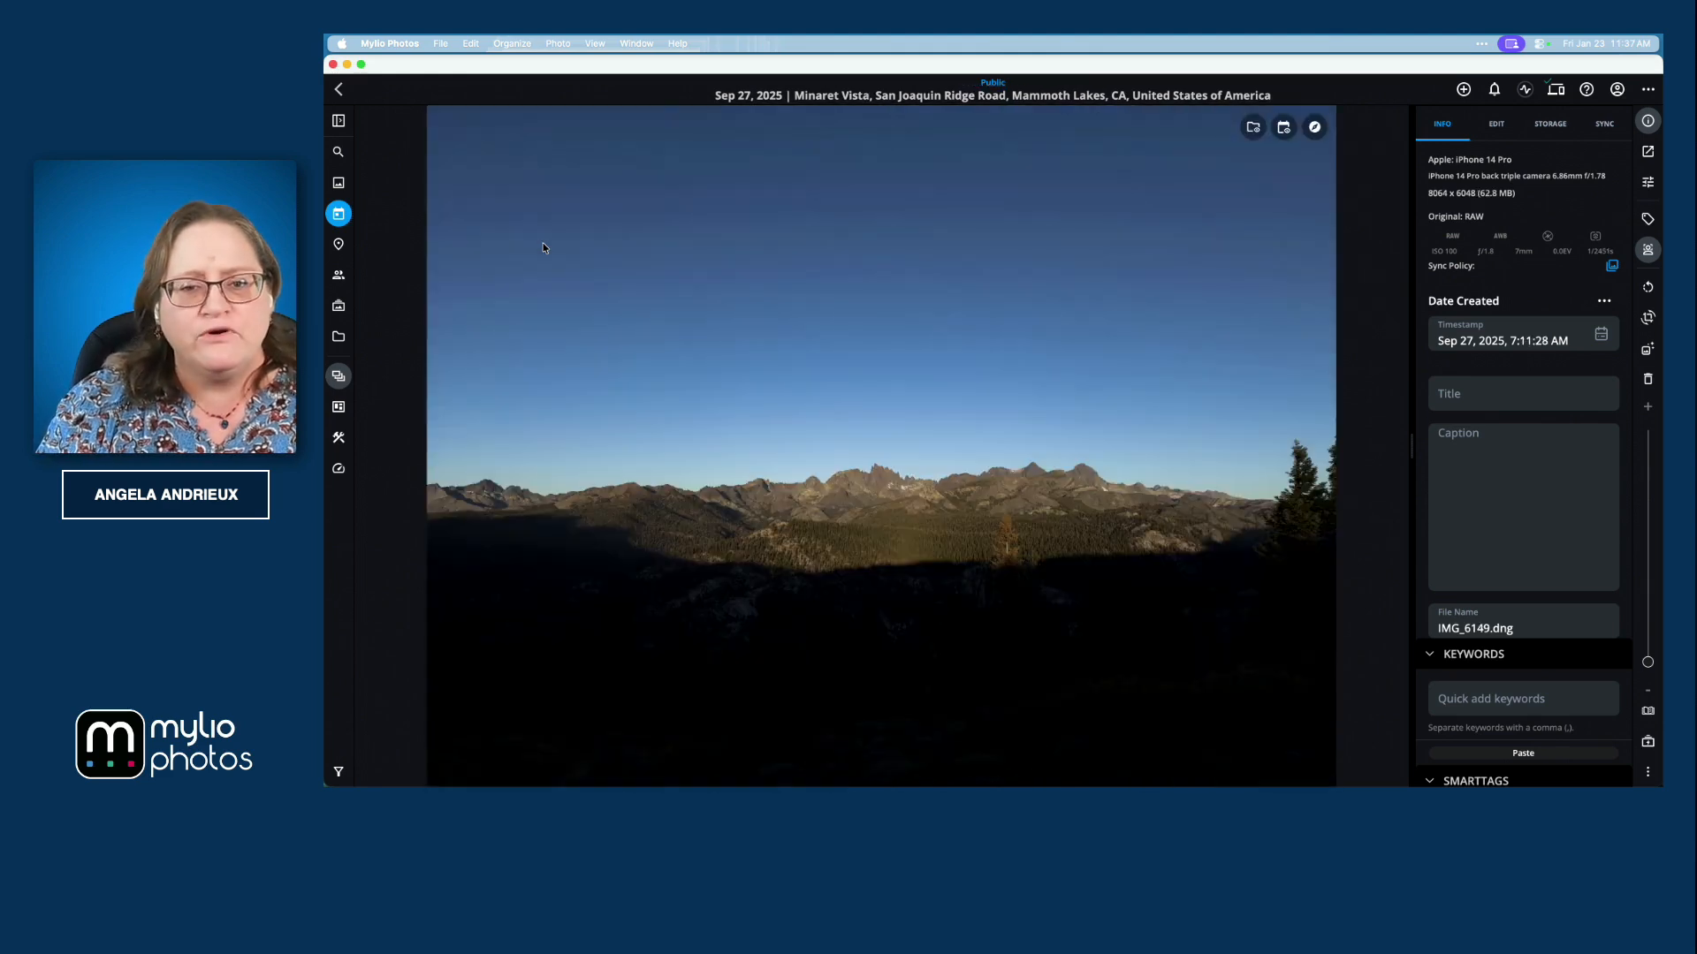
Step: Enable Keystroke Pro, and try going to the next photo and back to IMG_6149.dng
click(1480, 46)
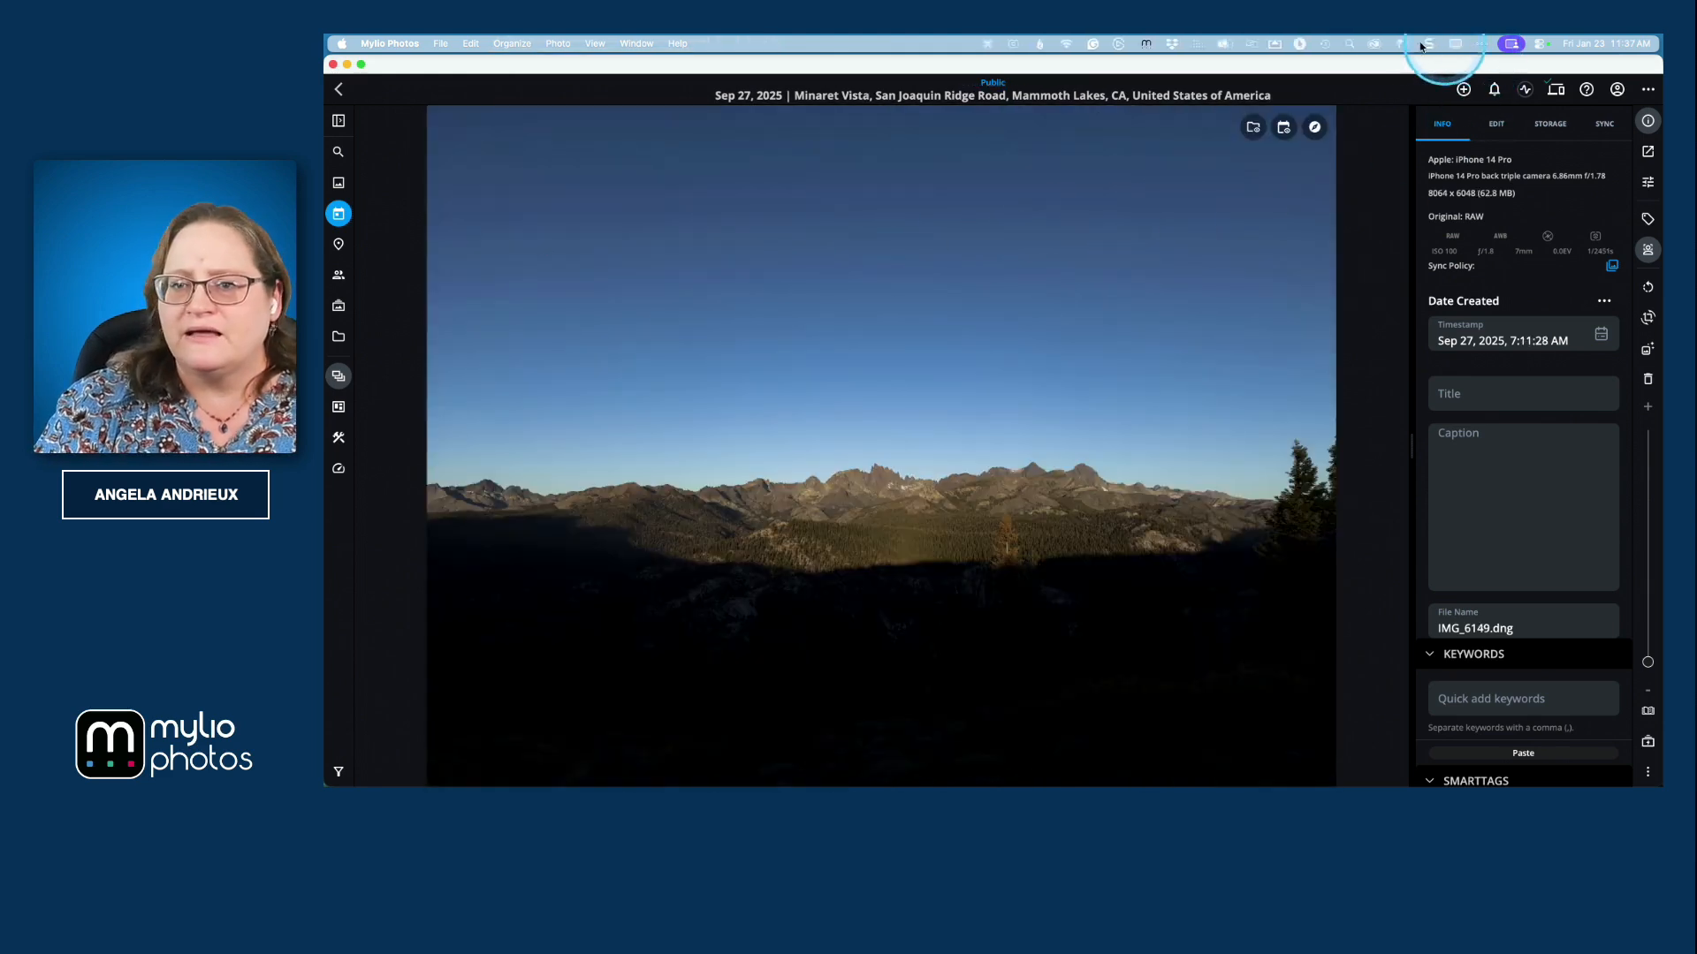
click(987, 45)
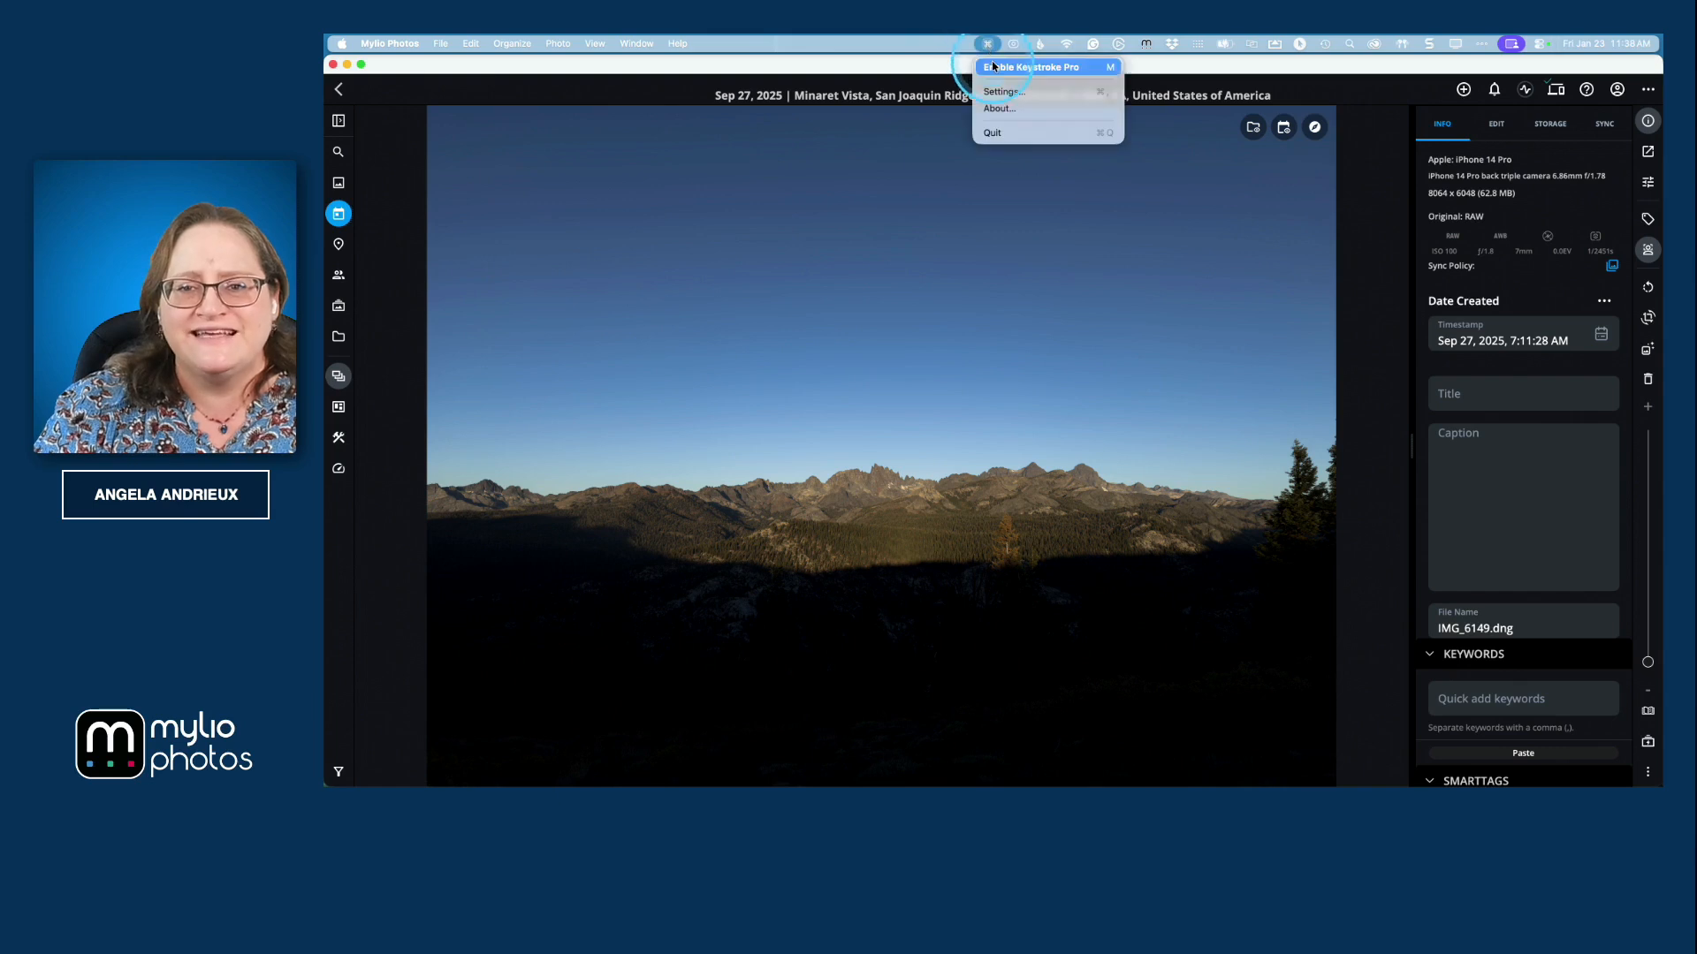
click(1016, 67)
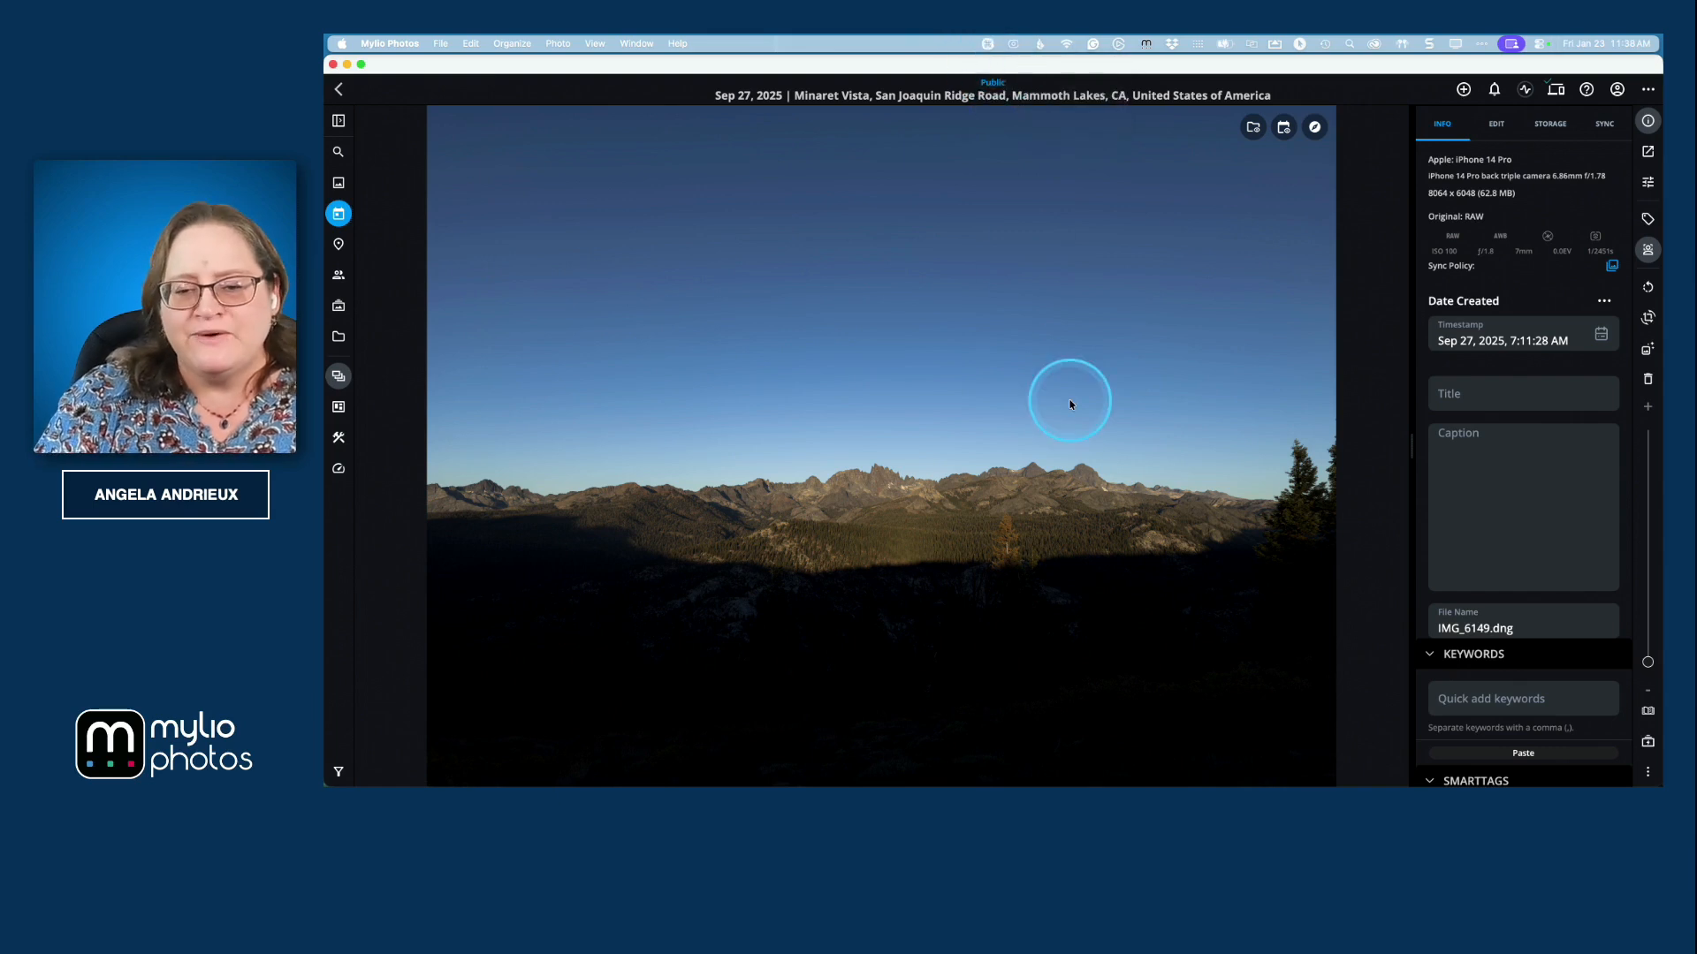
key(Right)
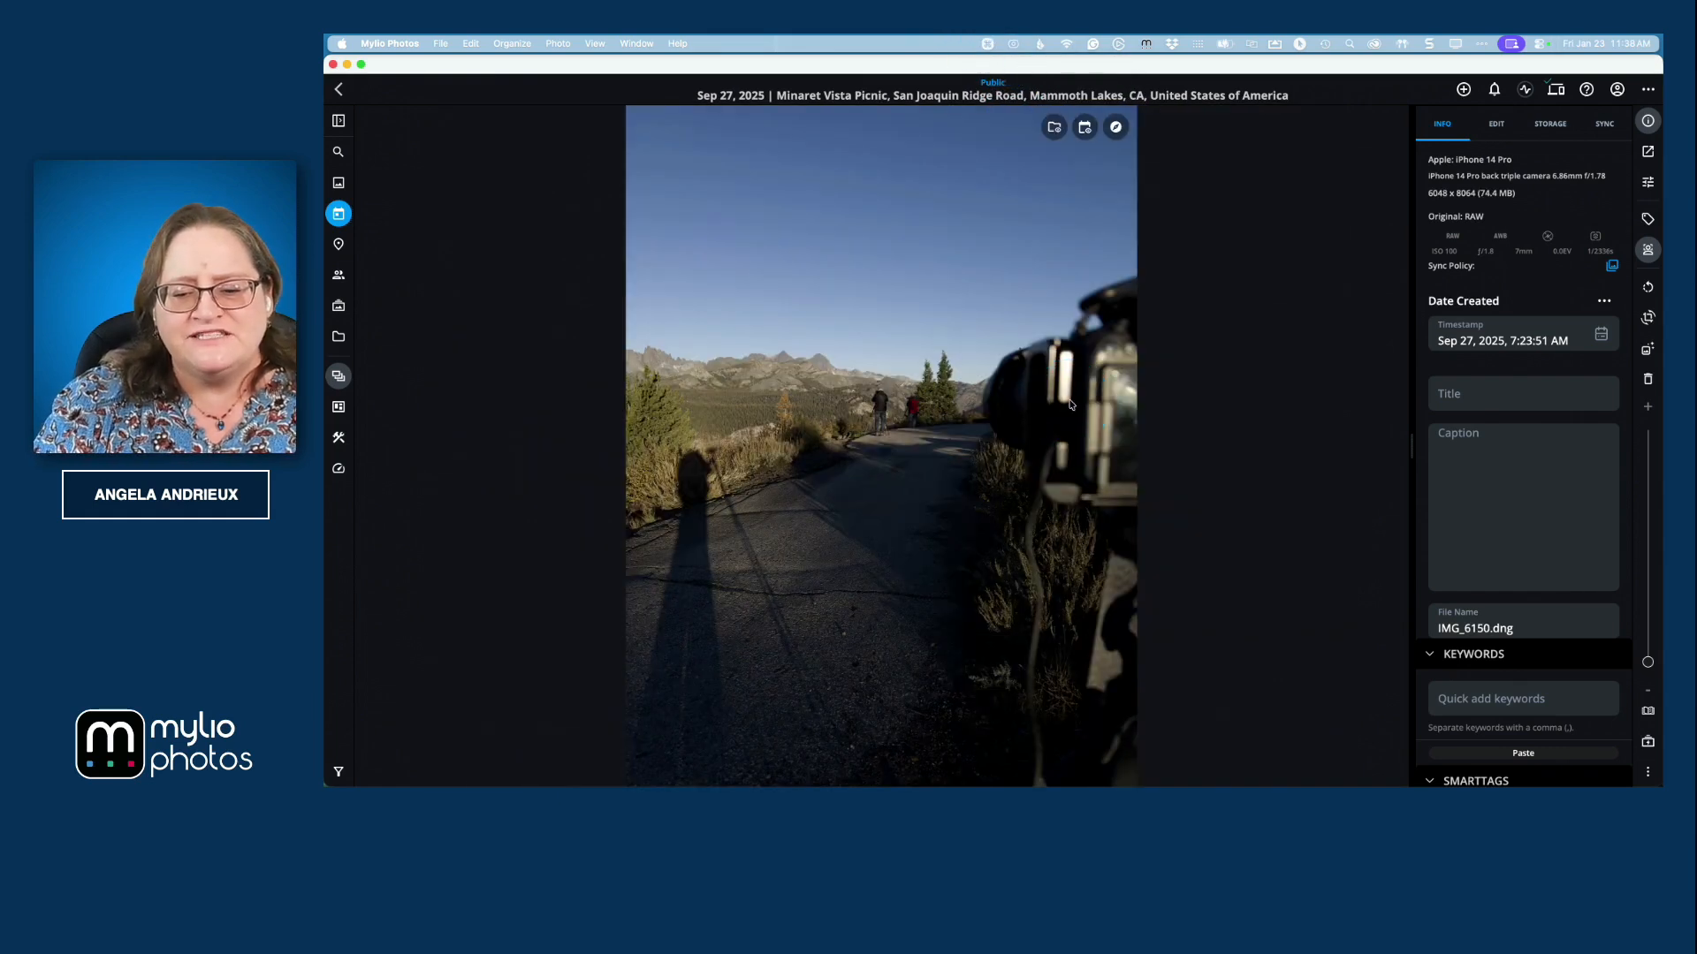
key(Left)
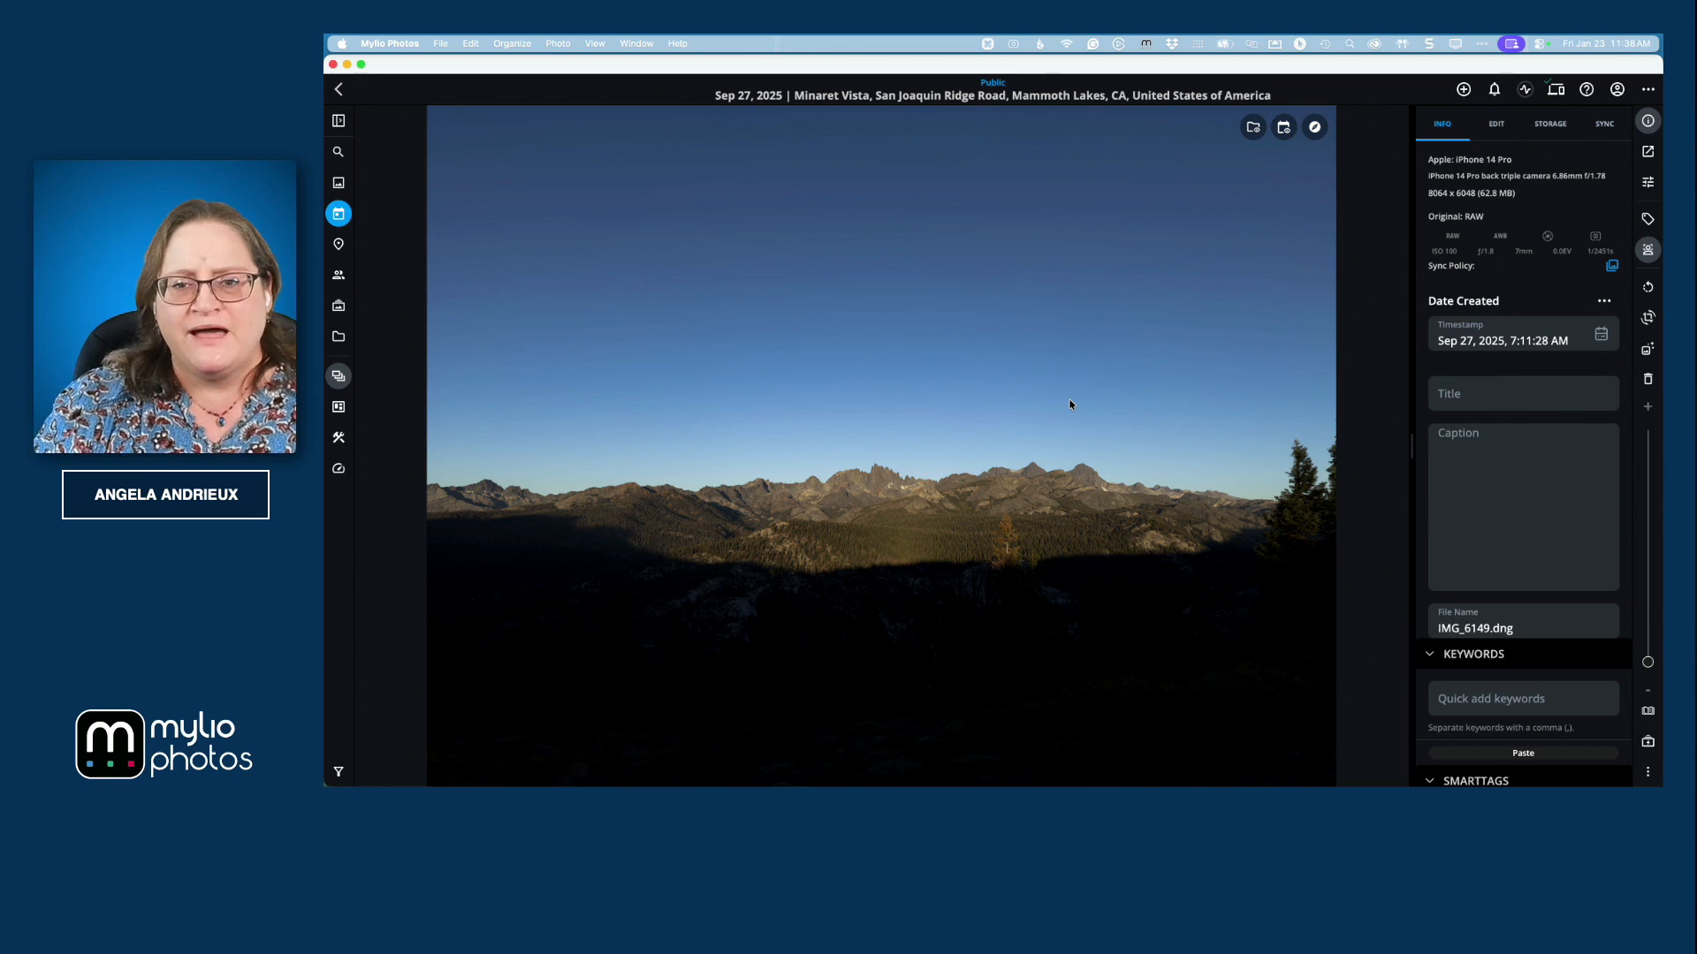
Step: Start QuickReview on the photos and flag the first mountain landscape photo as a pick
click(1649, 91)
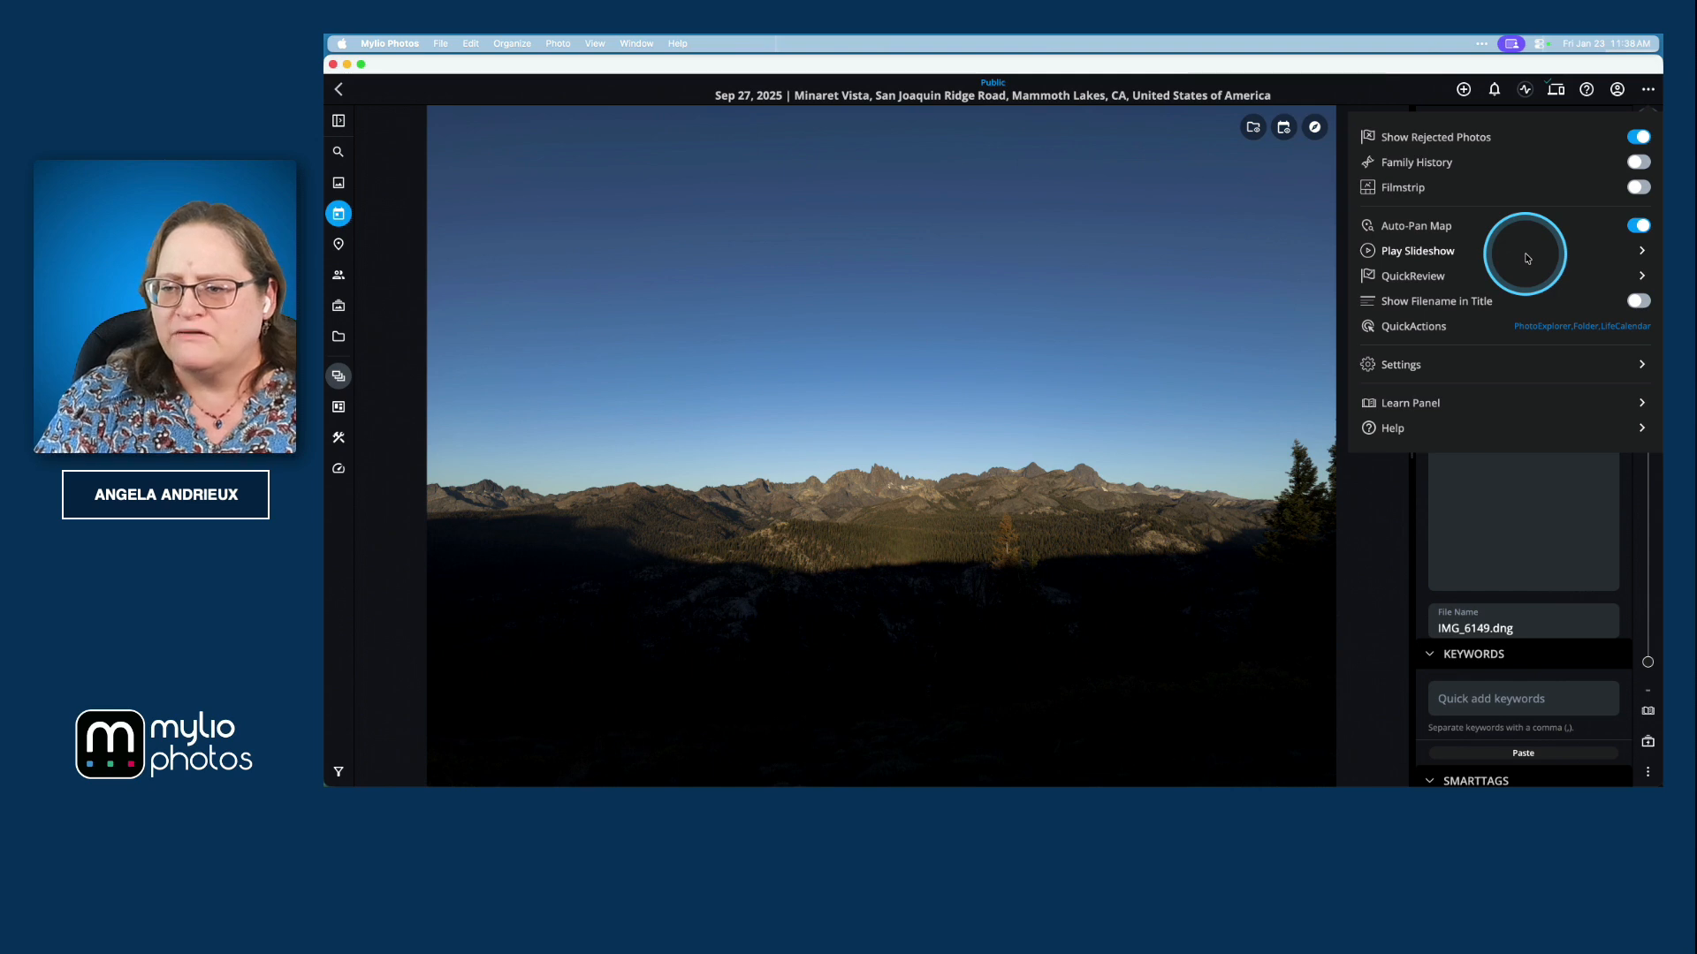
click(1405, 275)
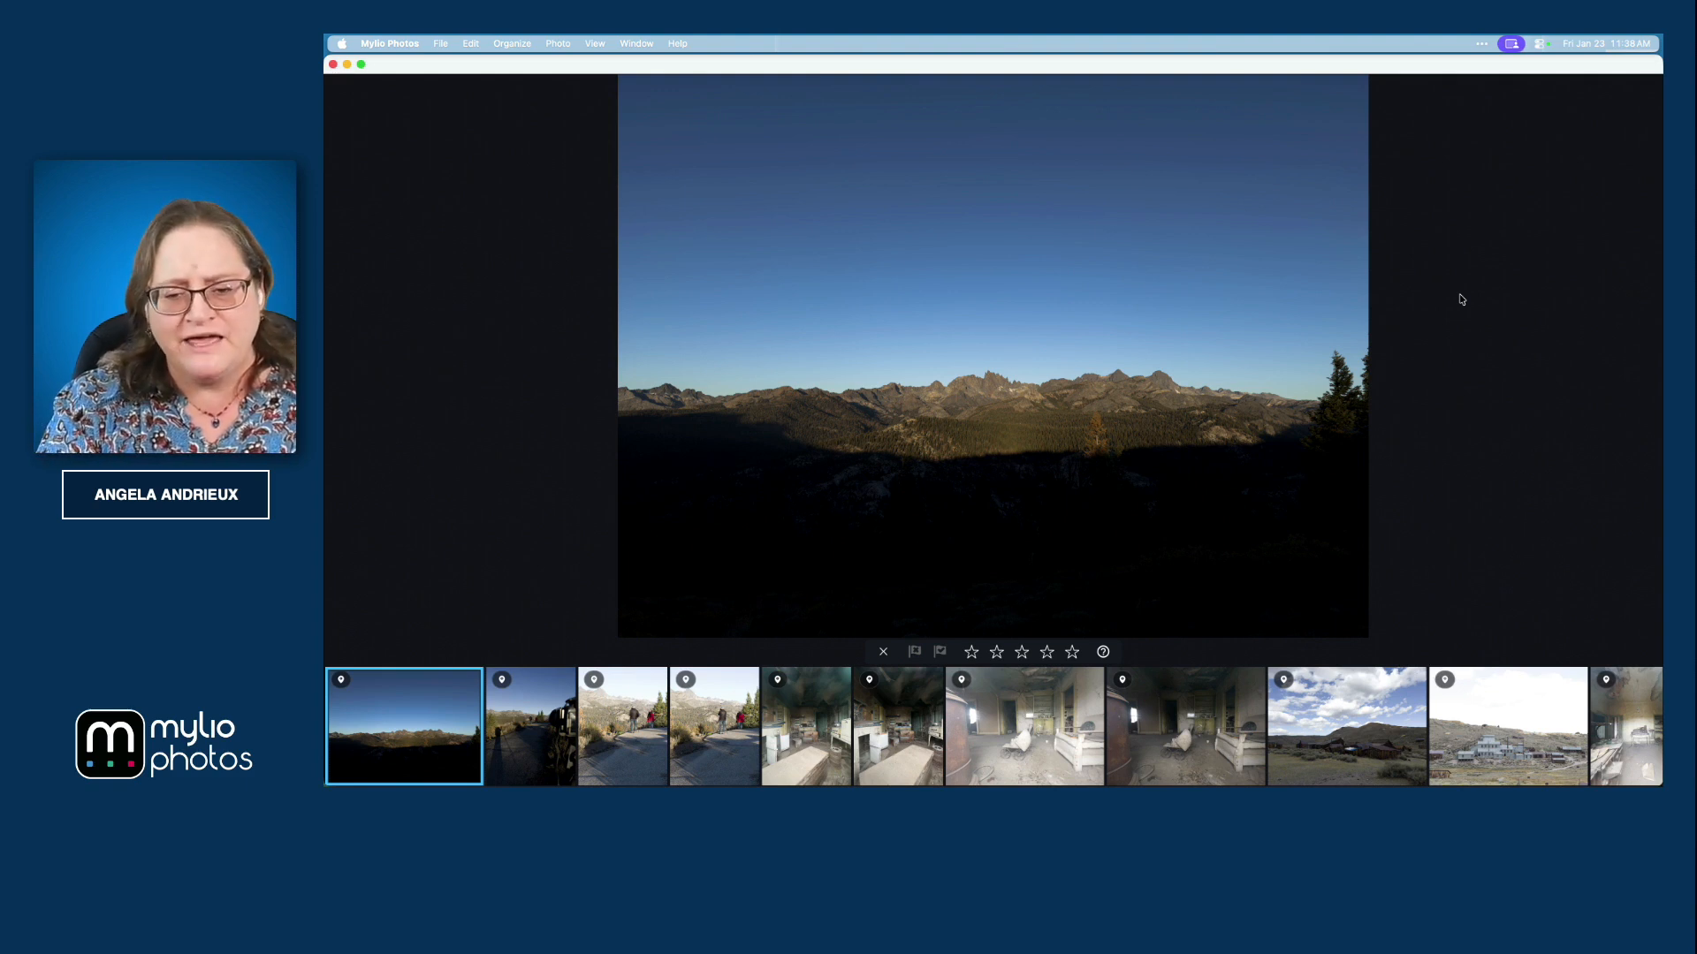
key(p)
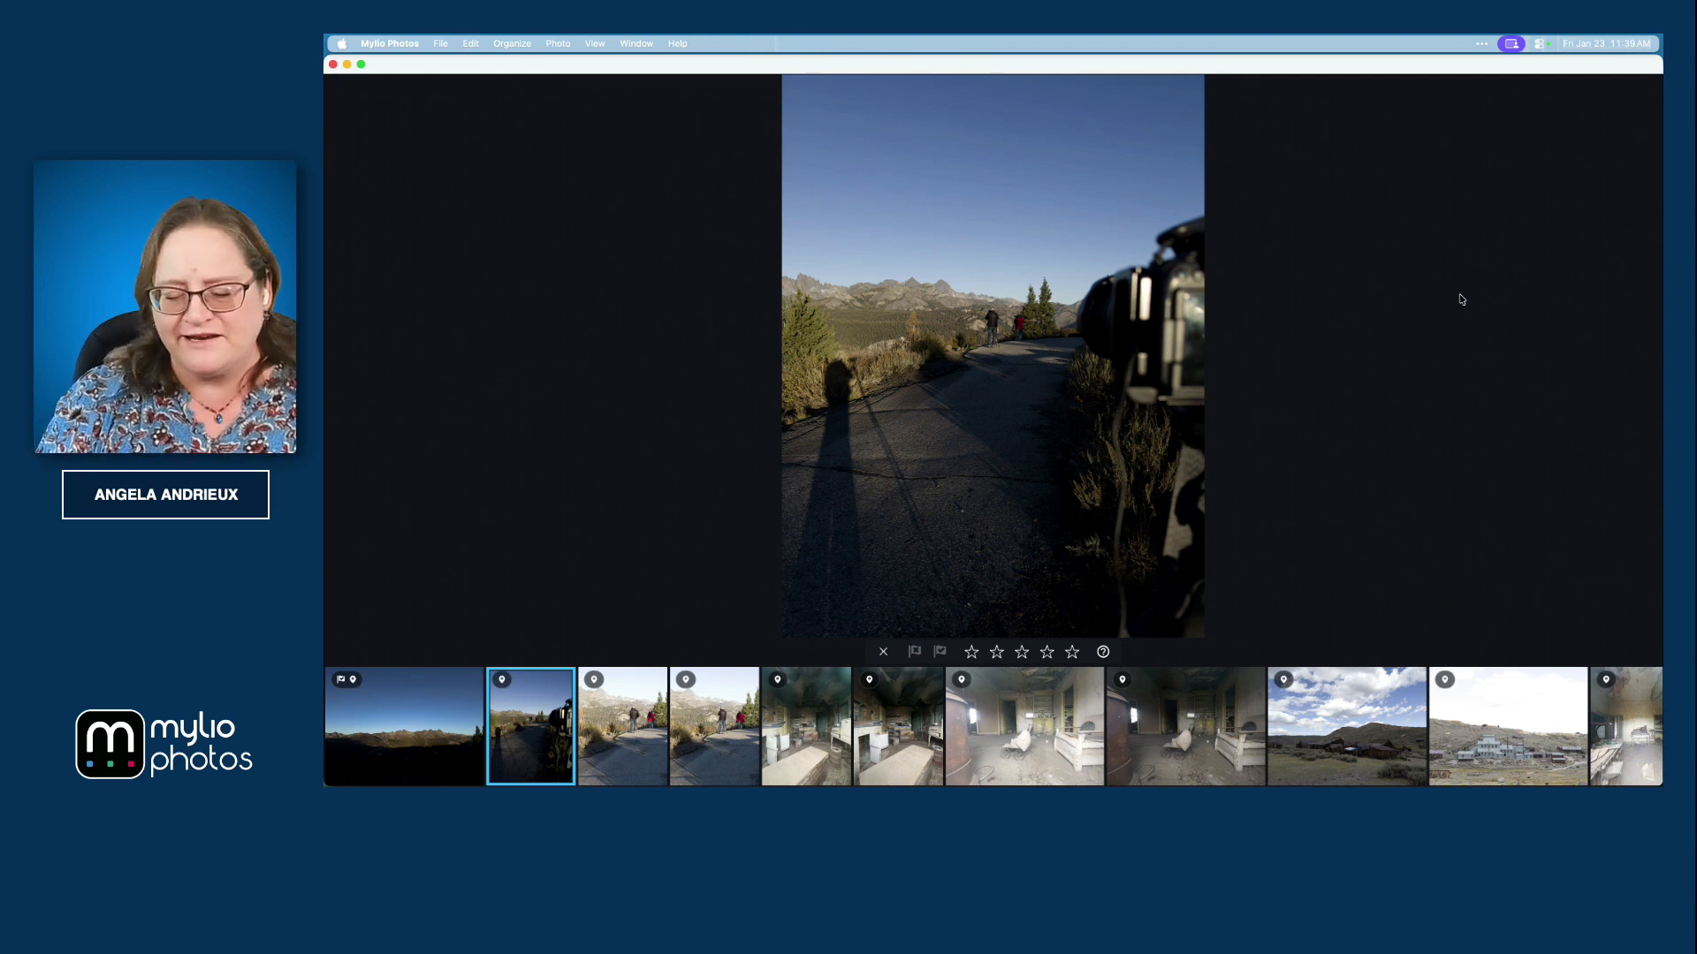
Step: Skip the three road photos unflagged, compare the two kitchen interior photos, and flag the second, darker one as a pick
key(Right)
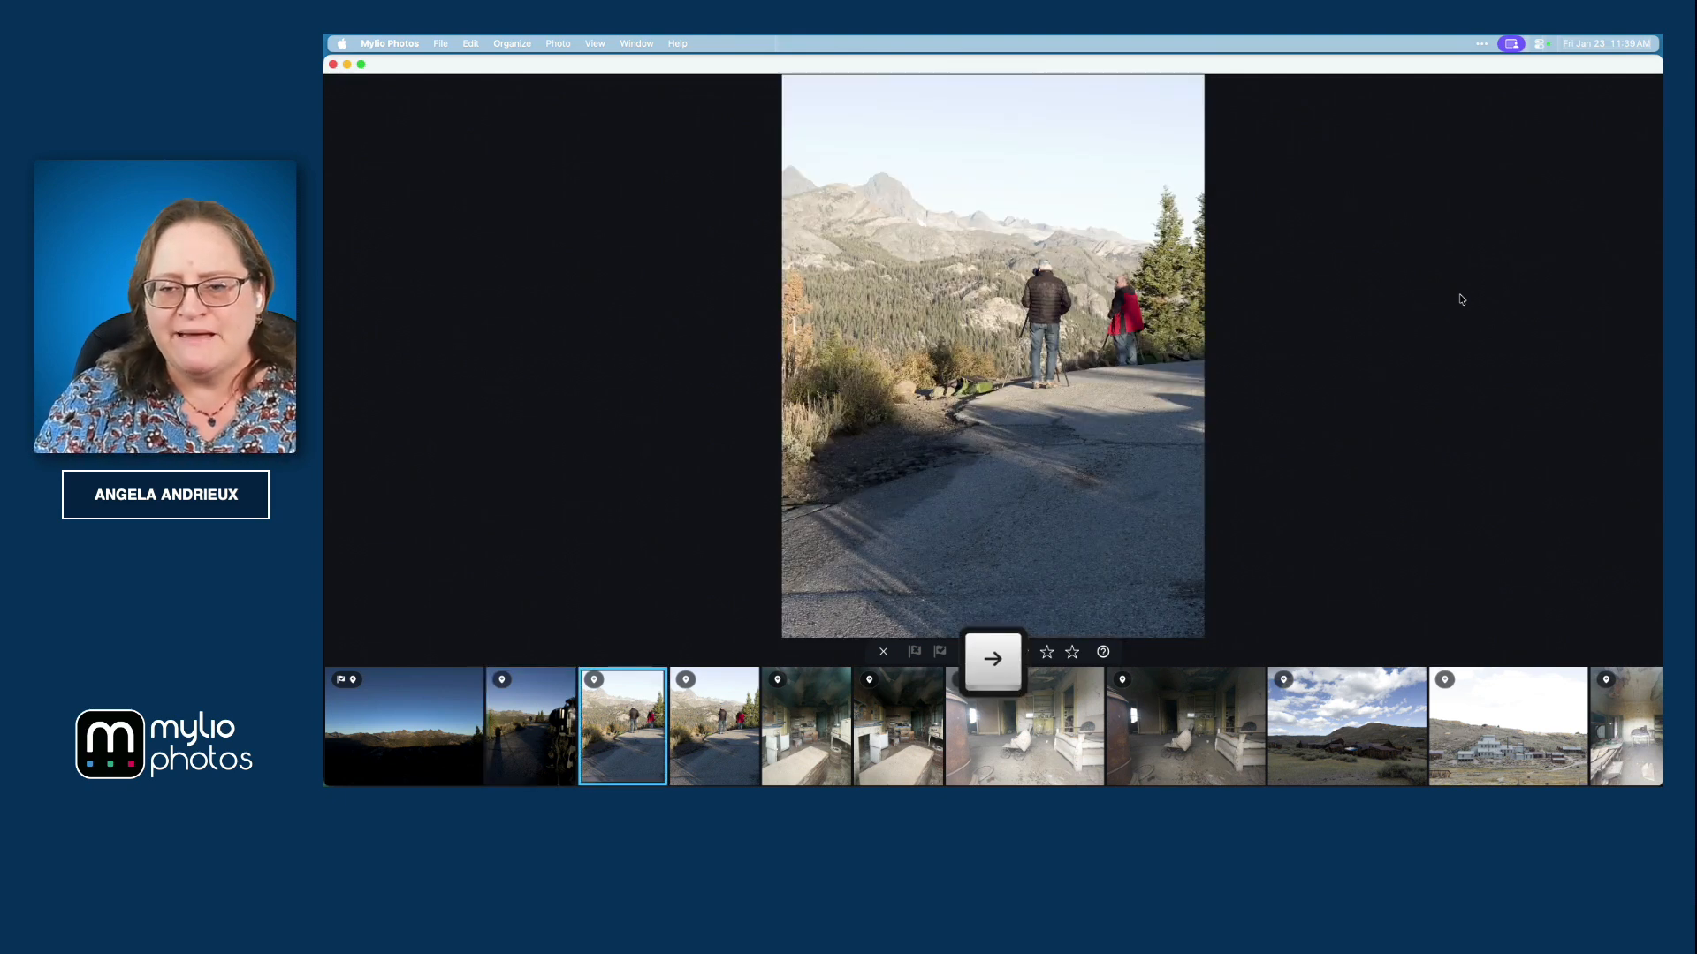
key(Right)
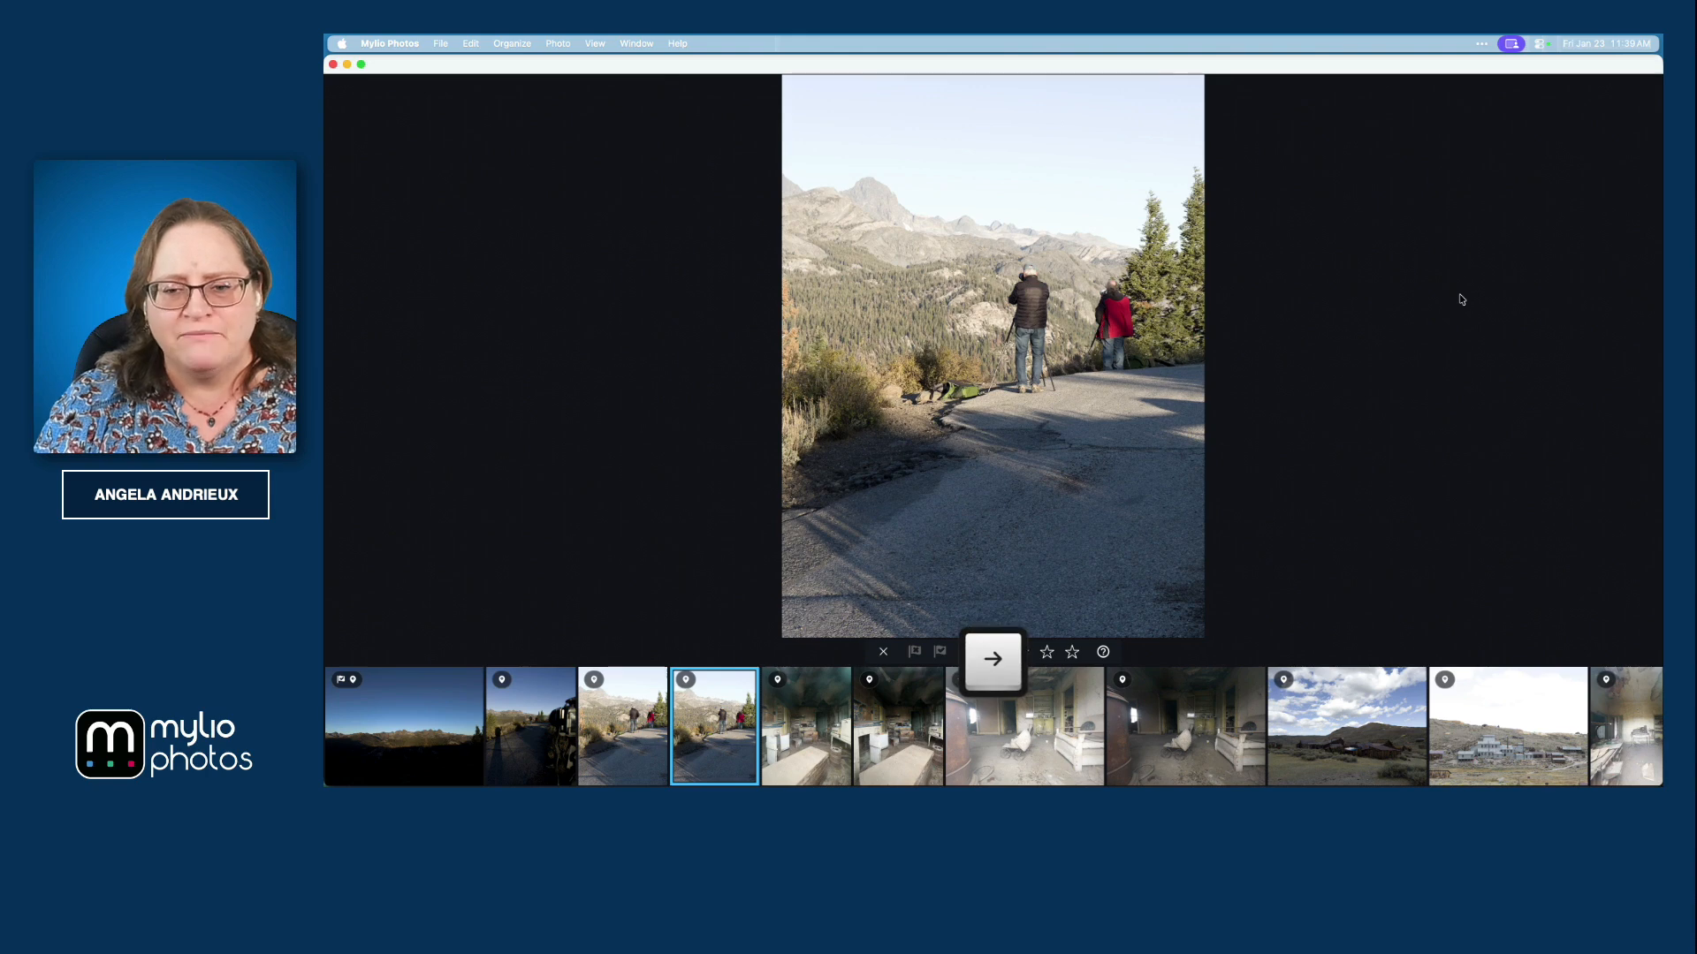
key(Right)
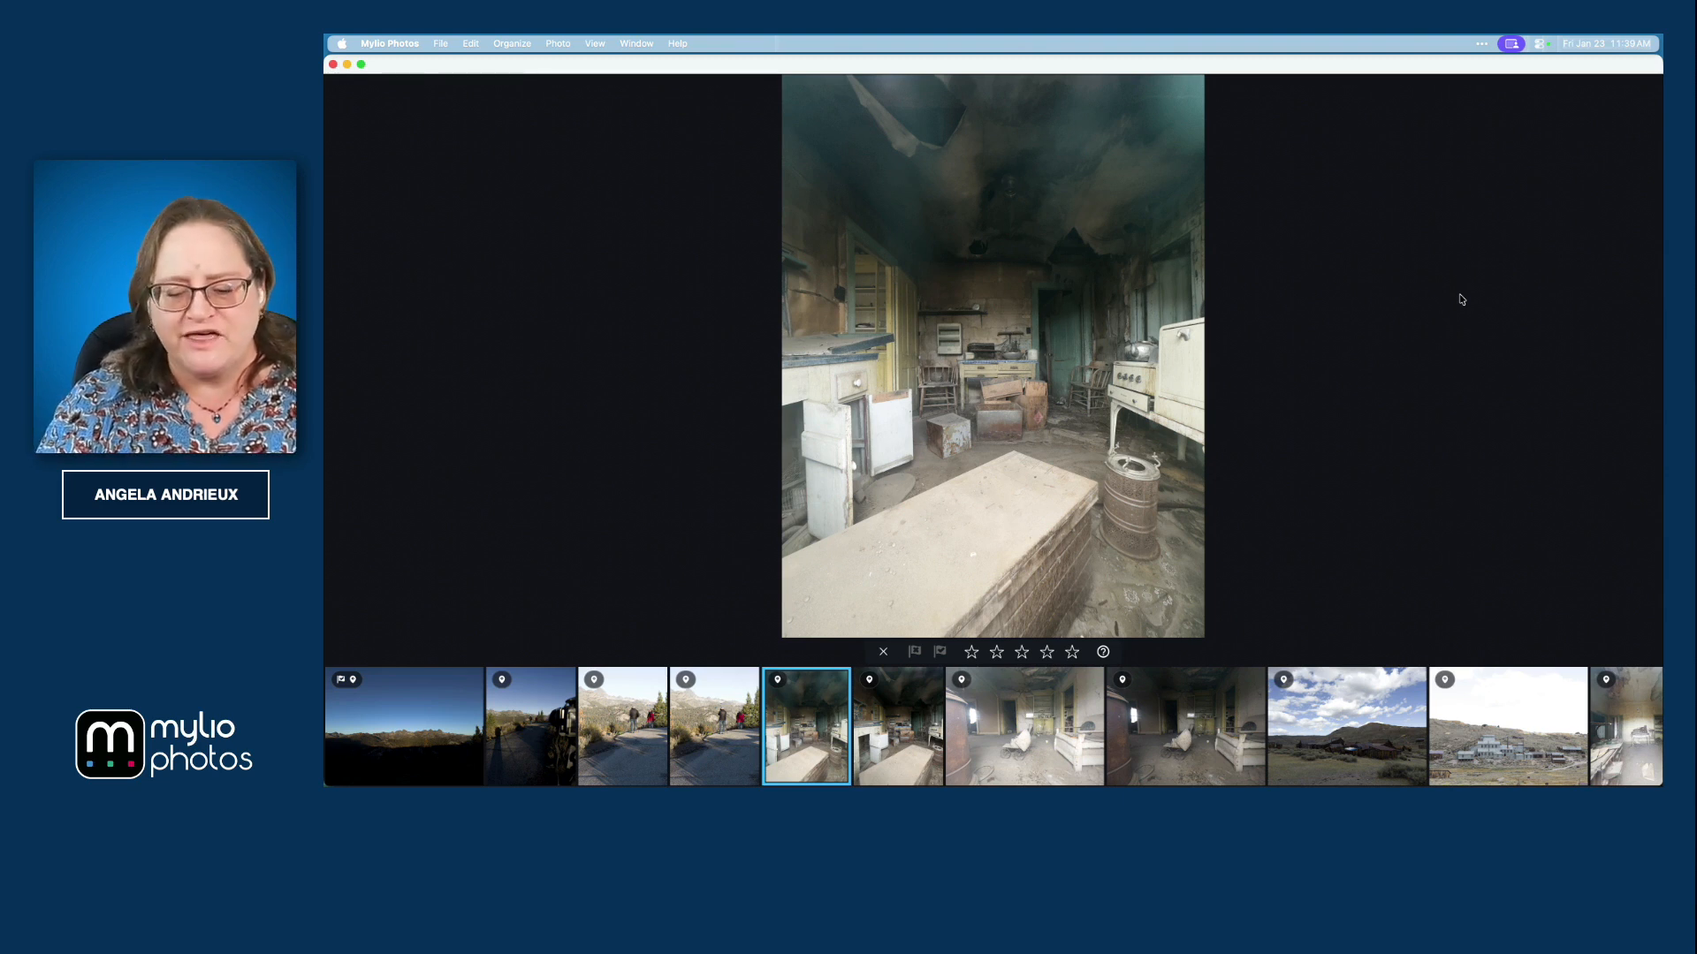
key(Right)
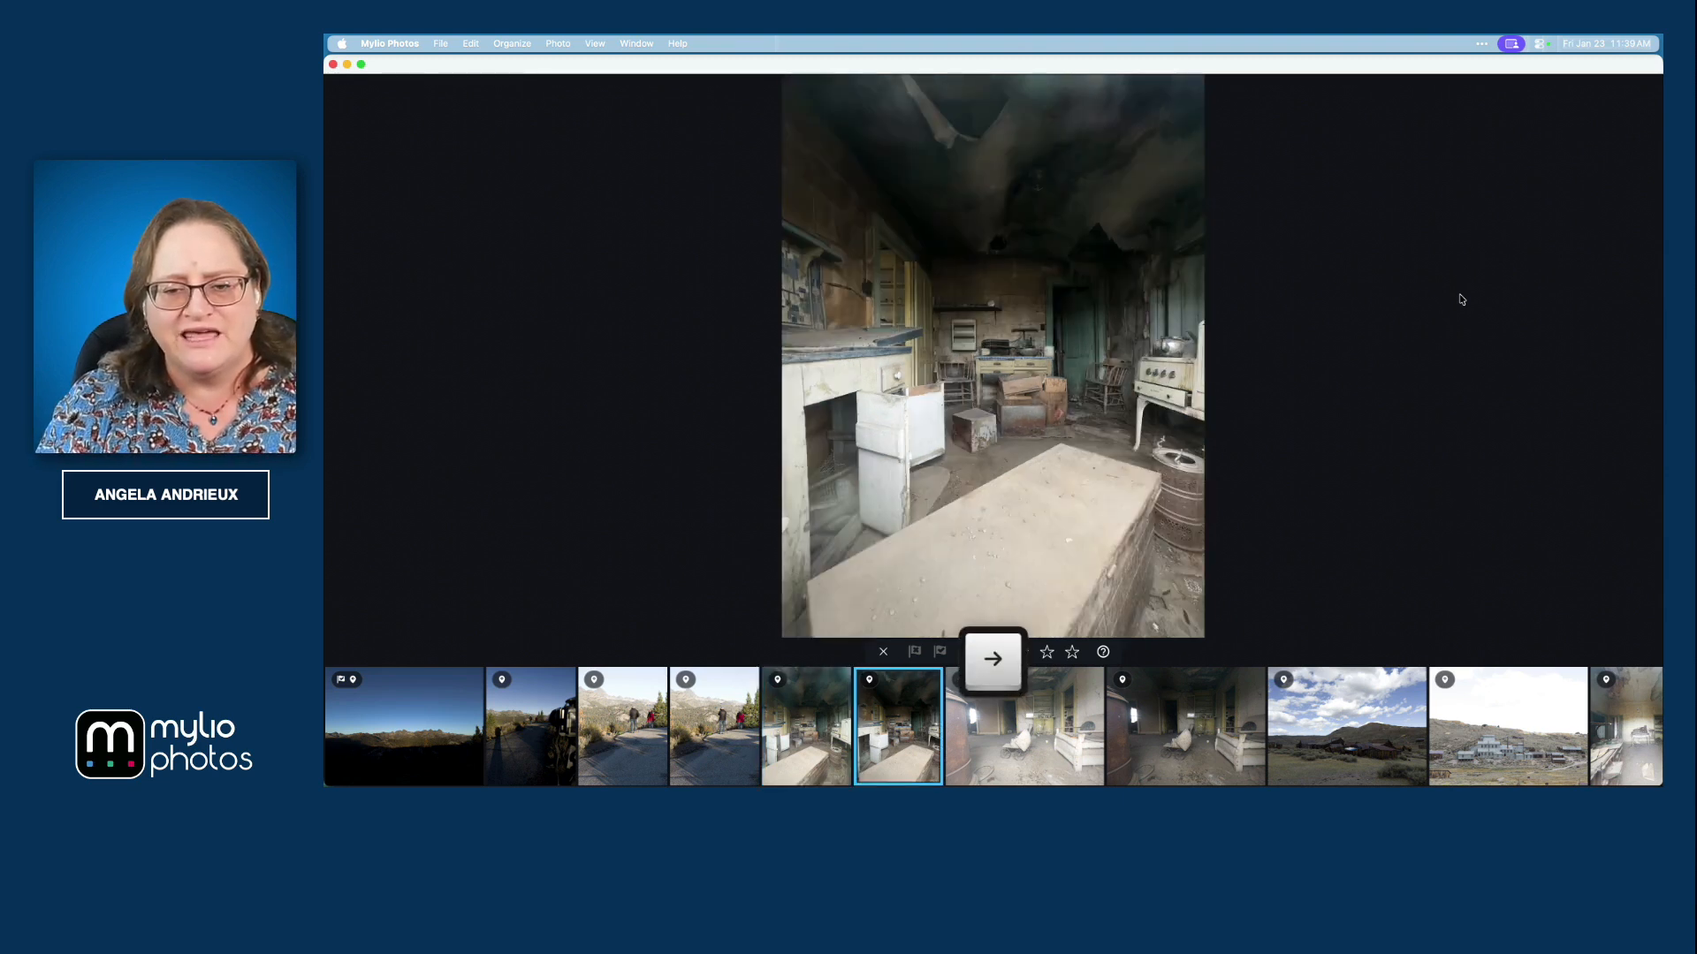
key(Left)
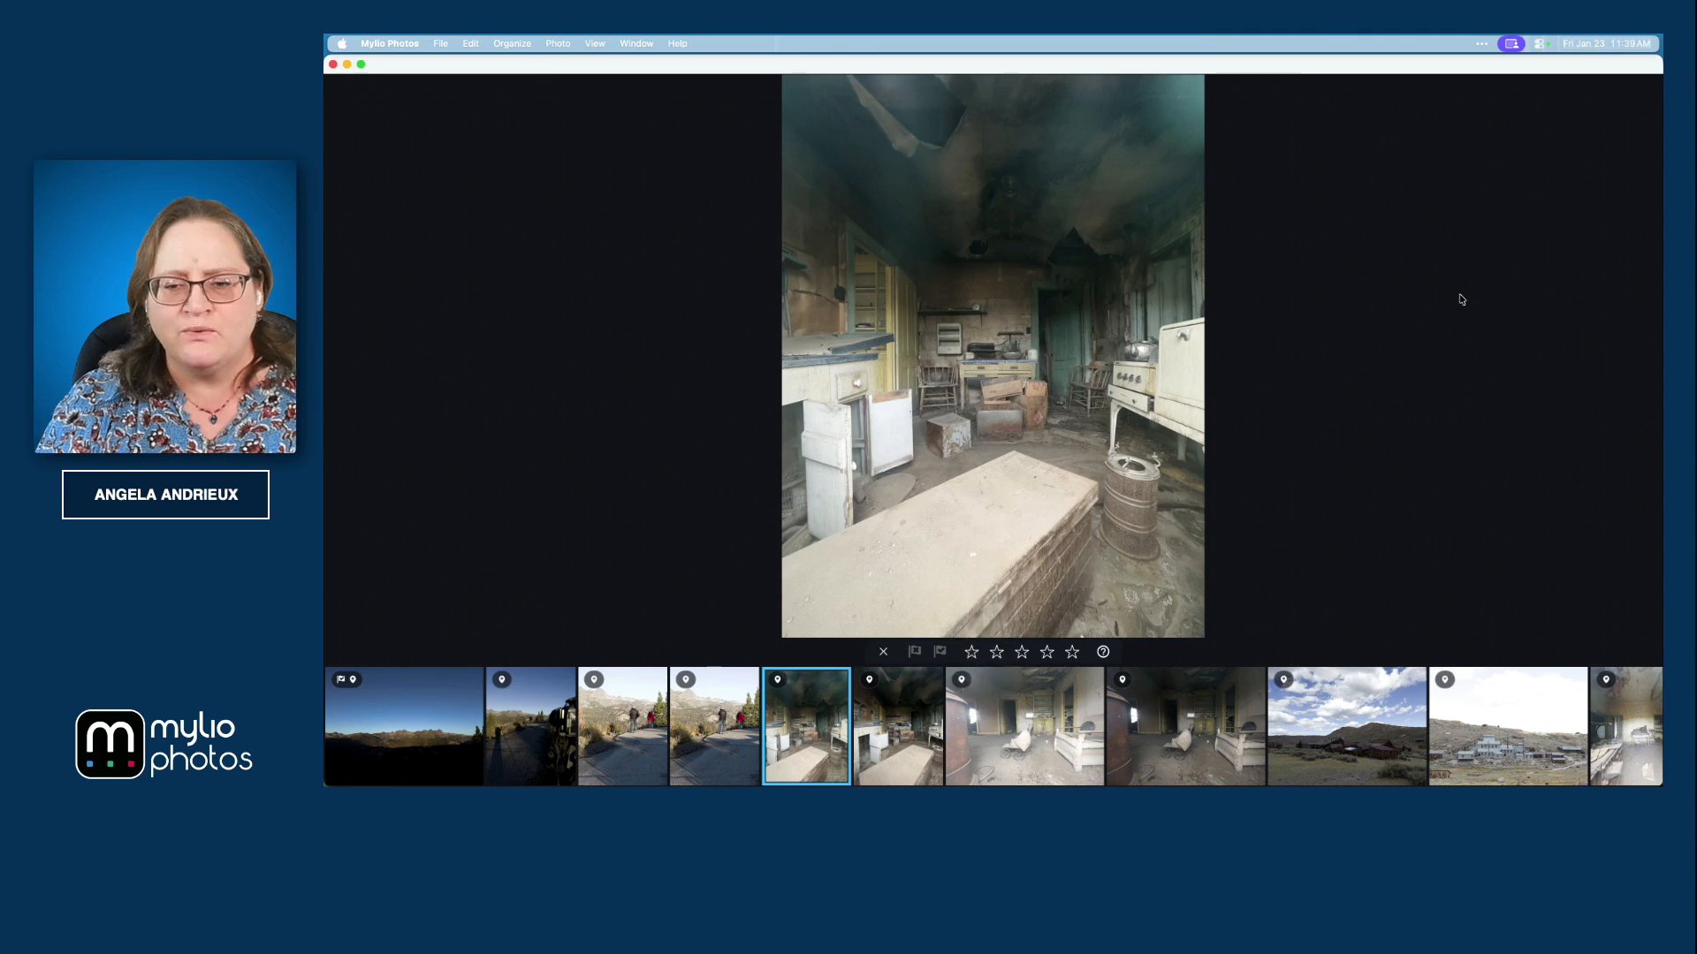
key(Right)
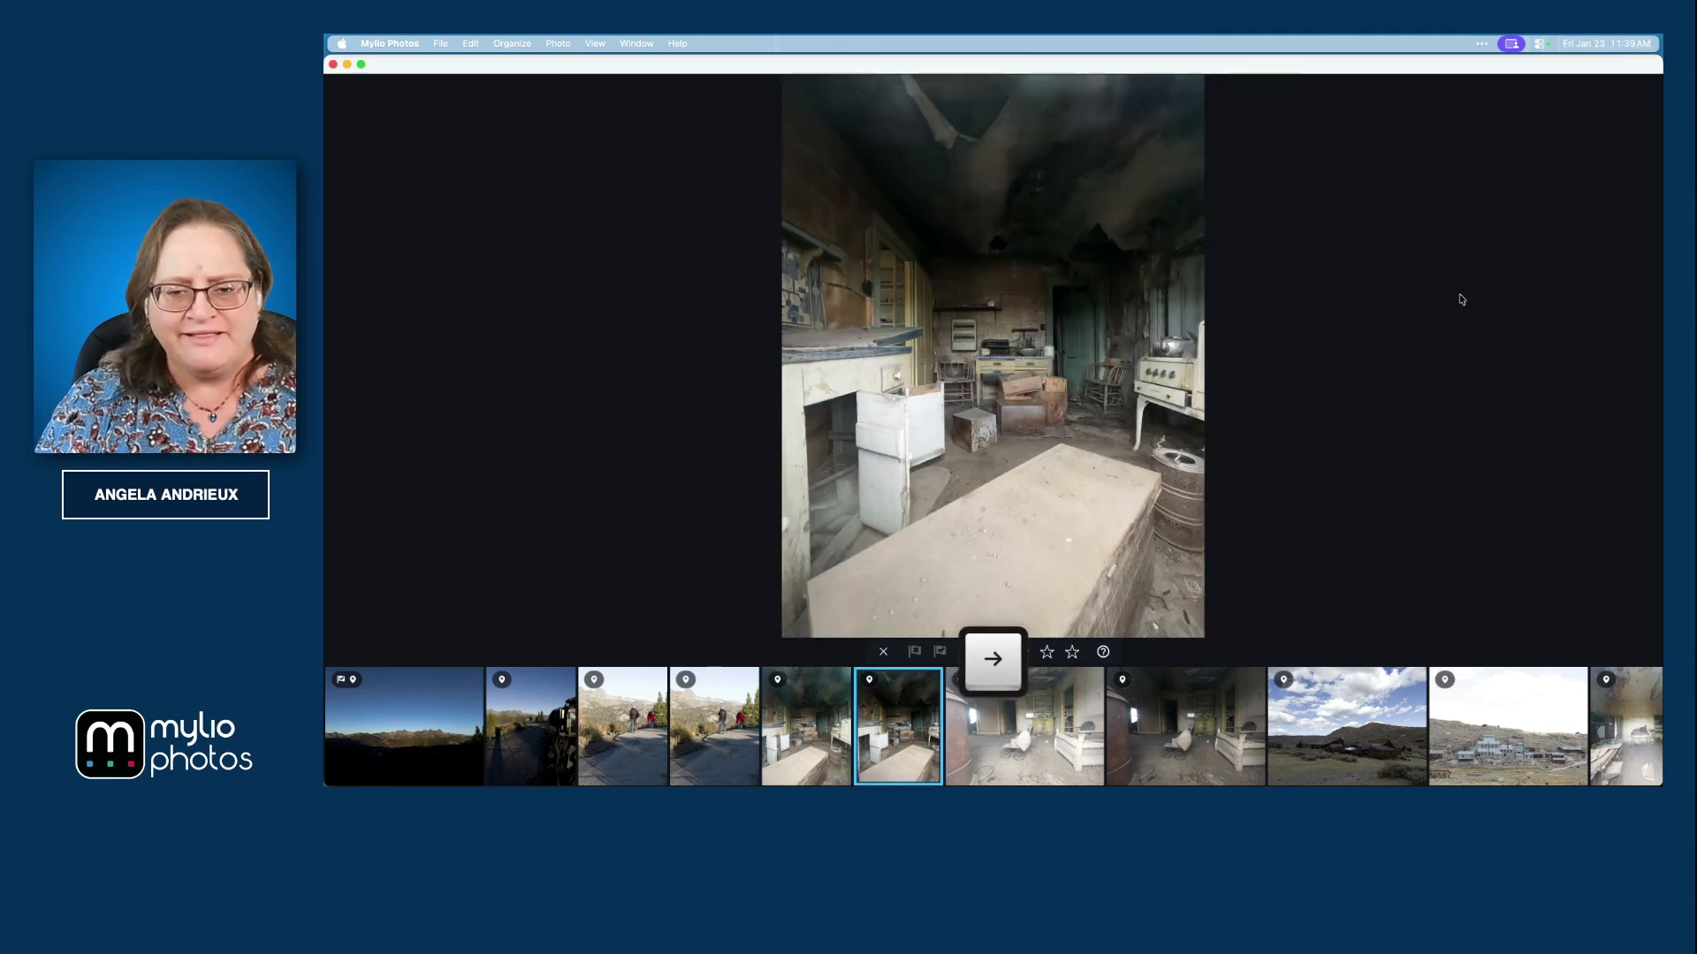
key(Left)
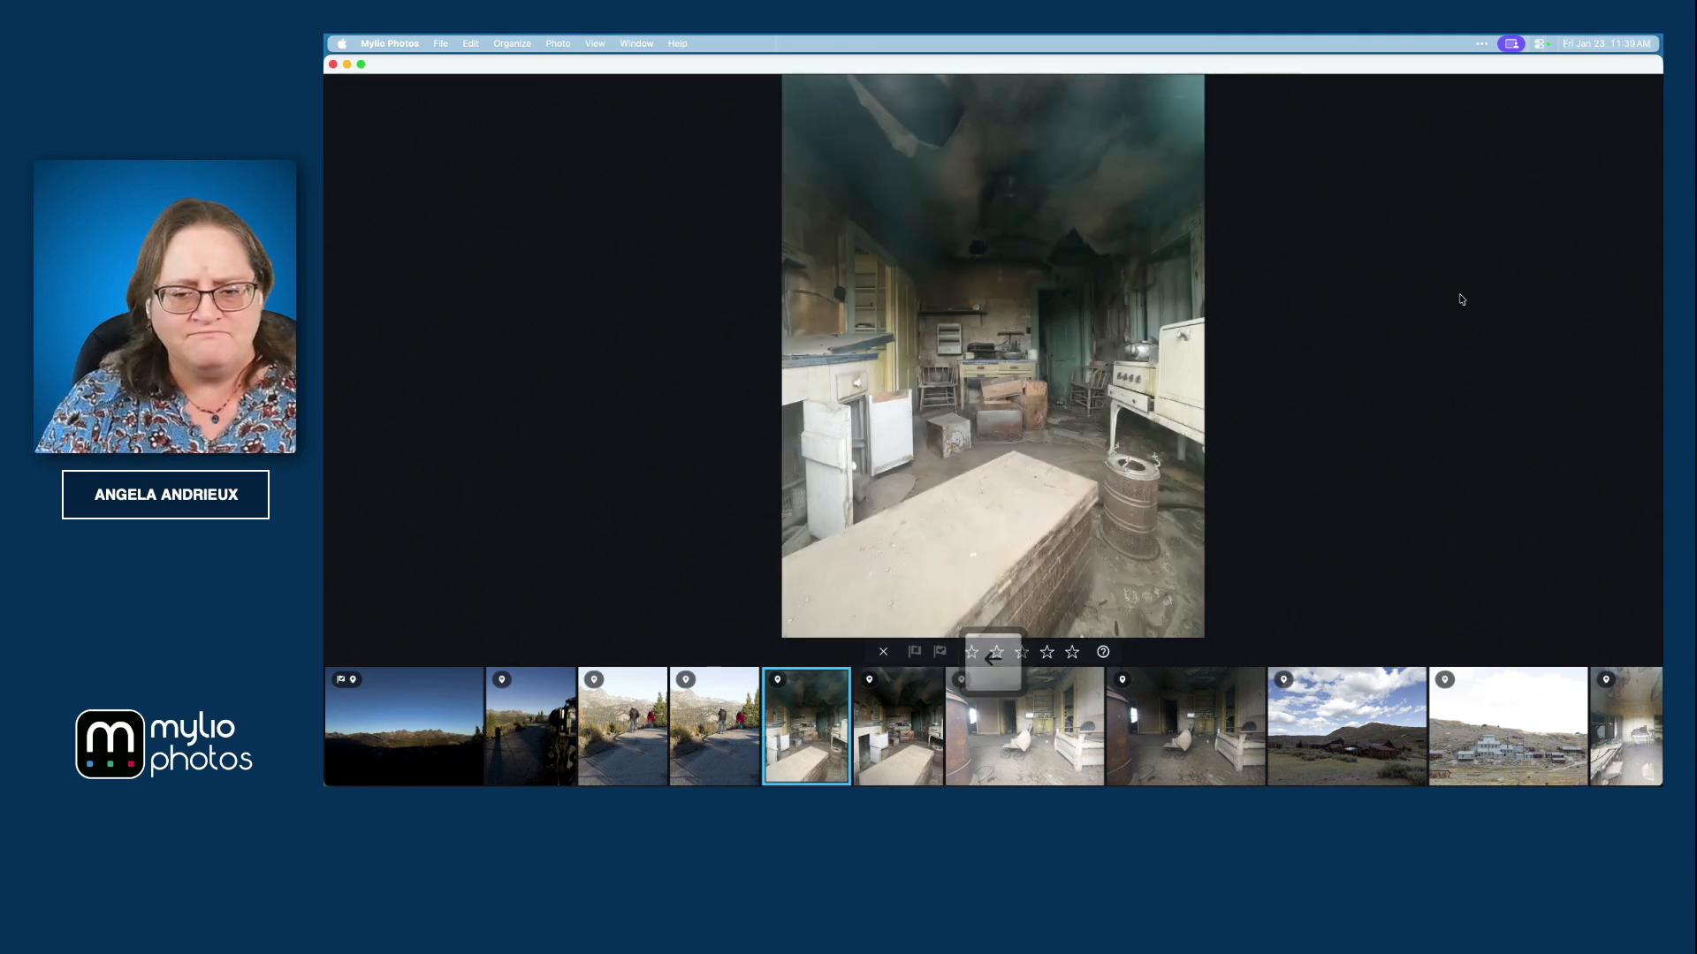
key(Right)
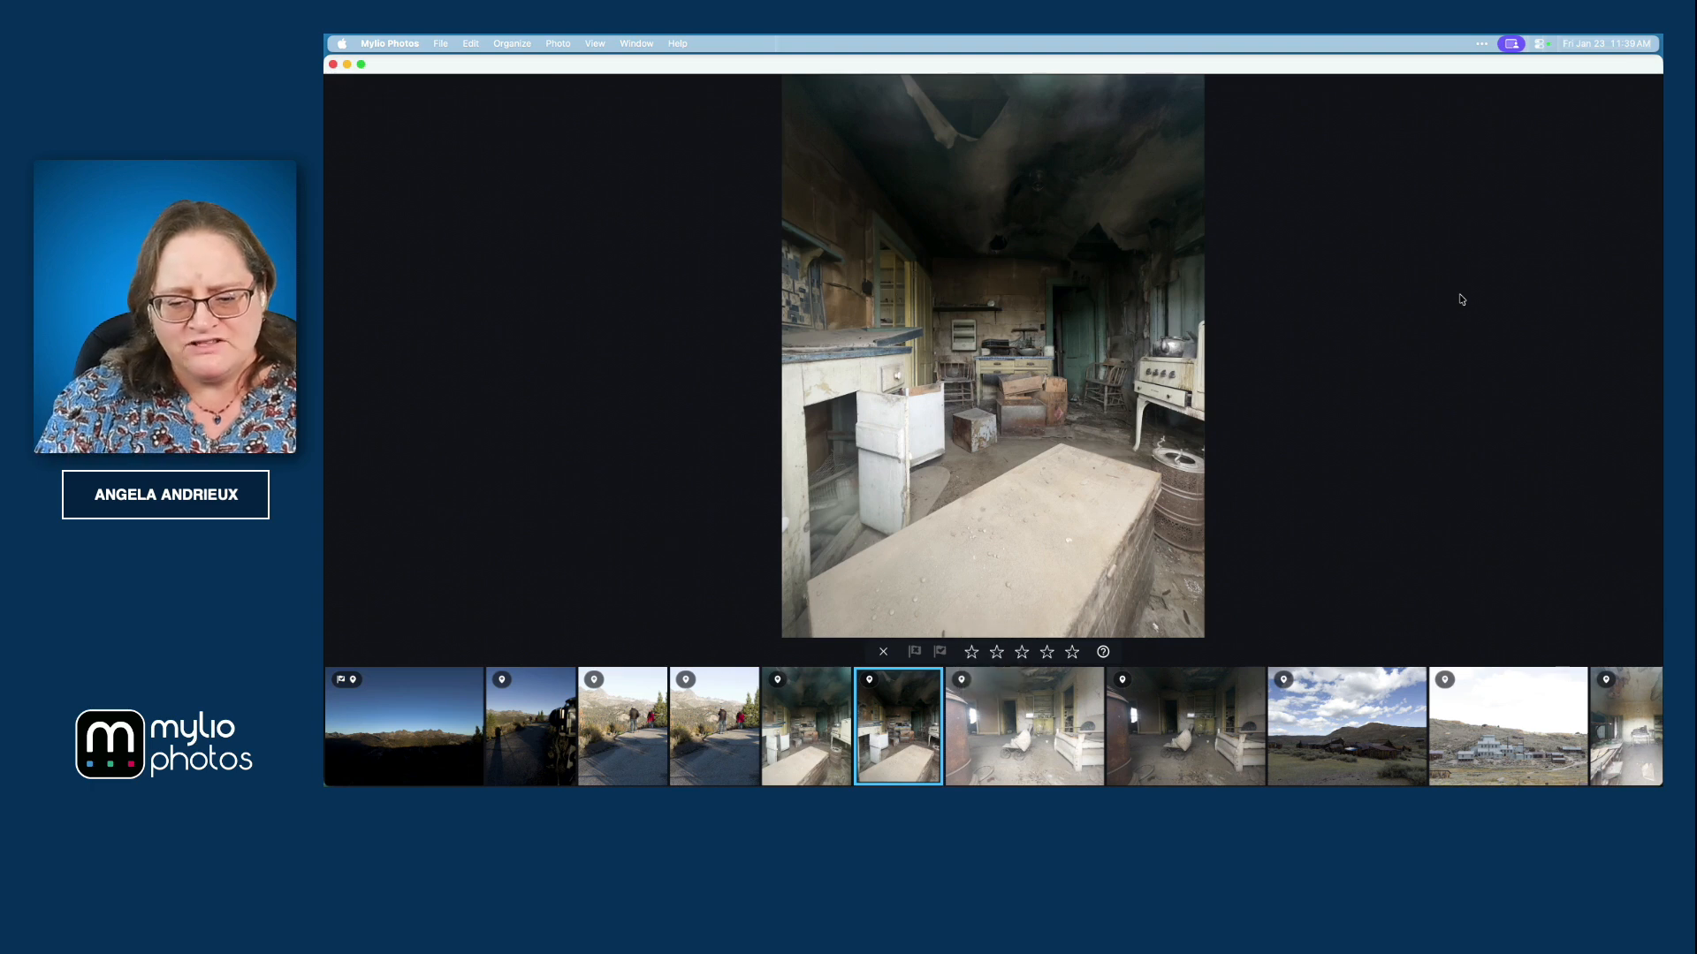
key(p)
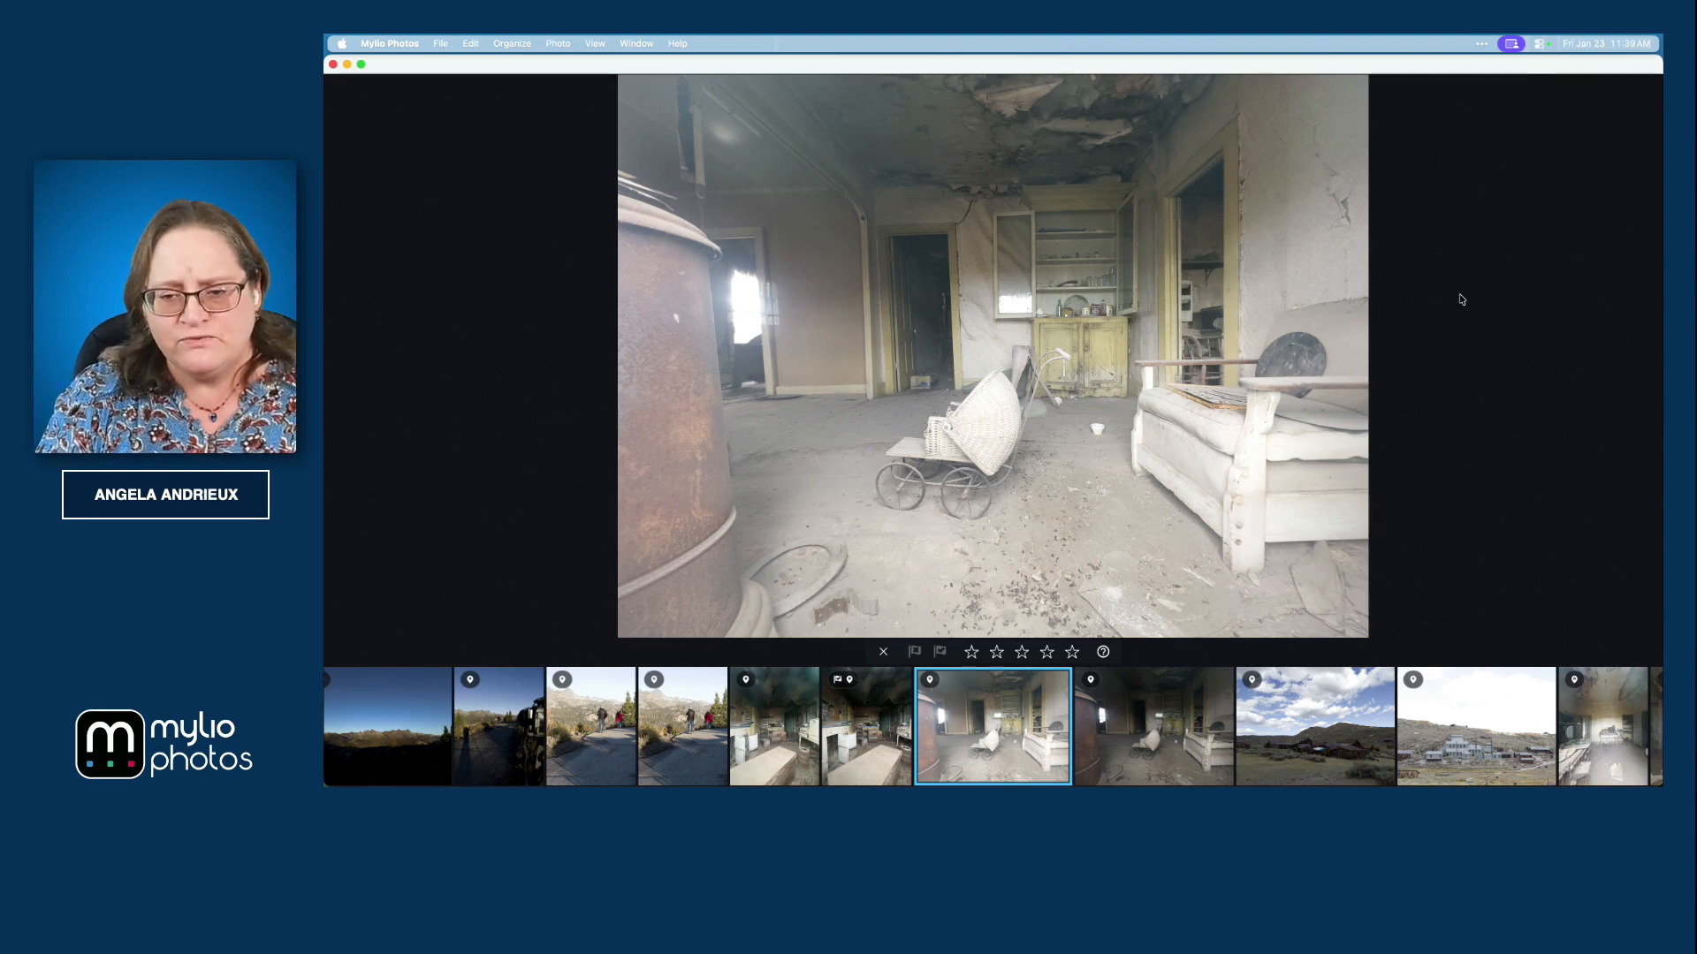
Step: Compare the two baby carriage photos and flag the second, darker version as a pick
key(Right)
key(Left)
key(Right)
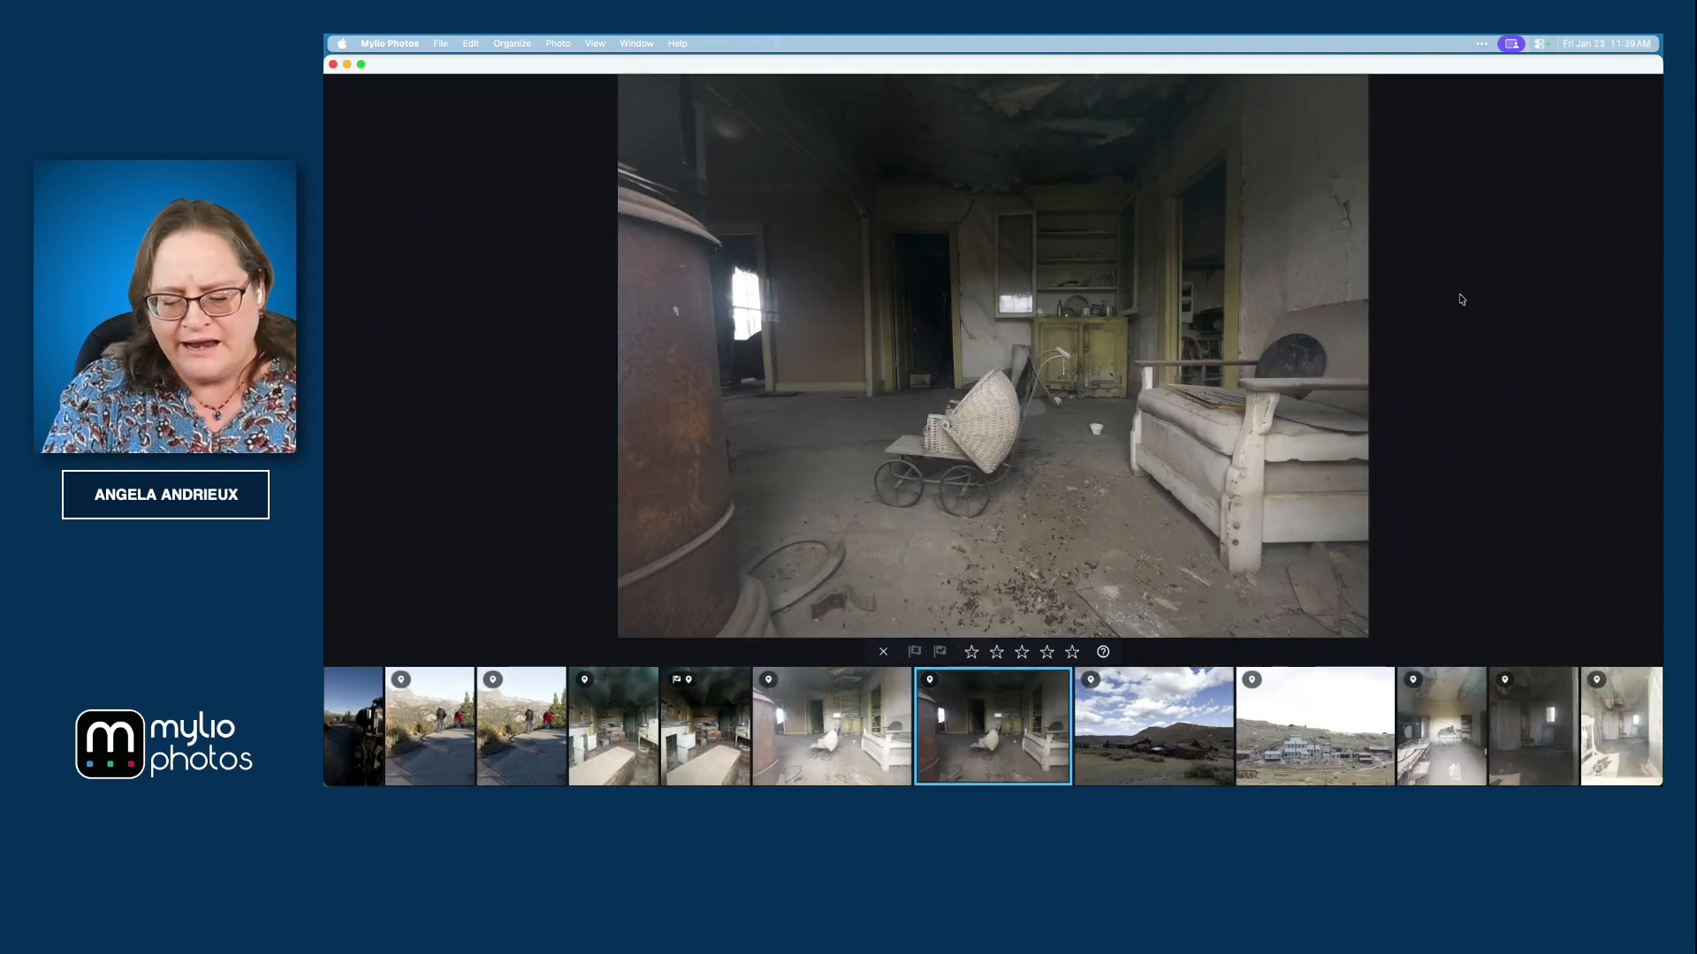
key(p)
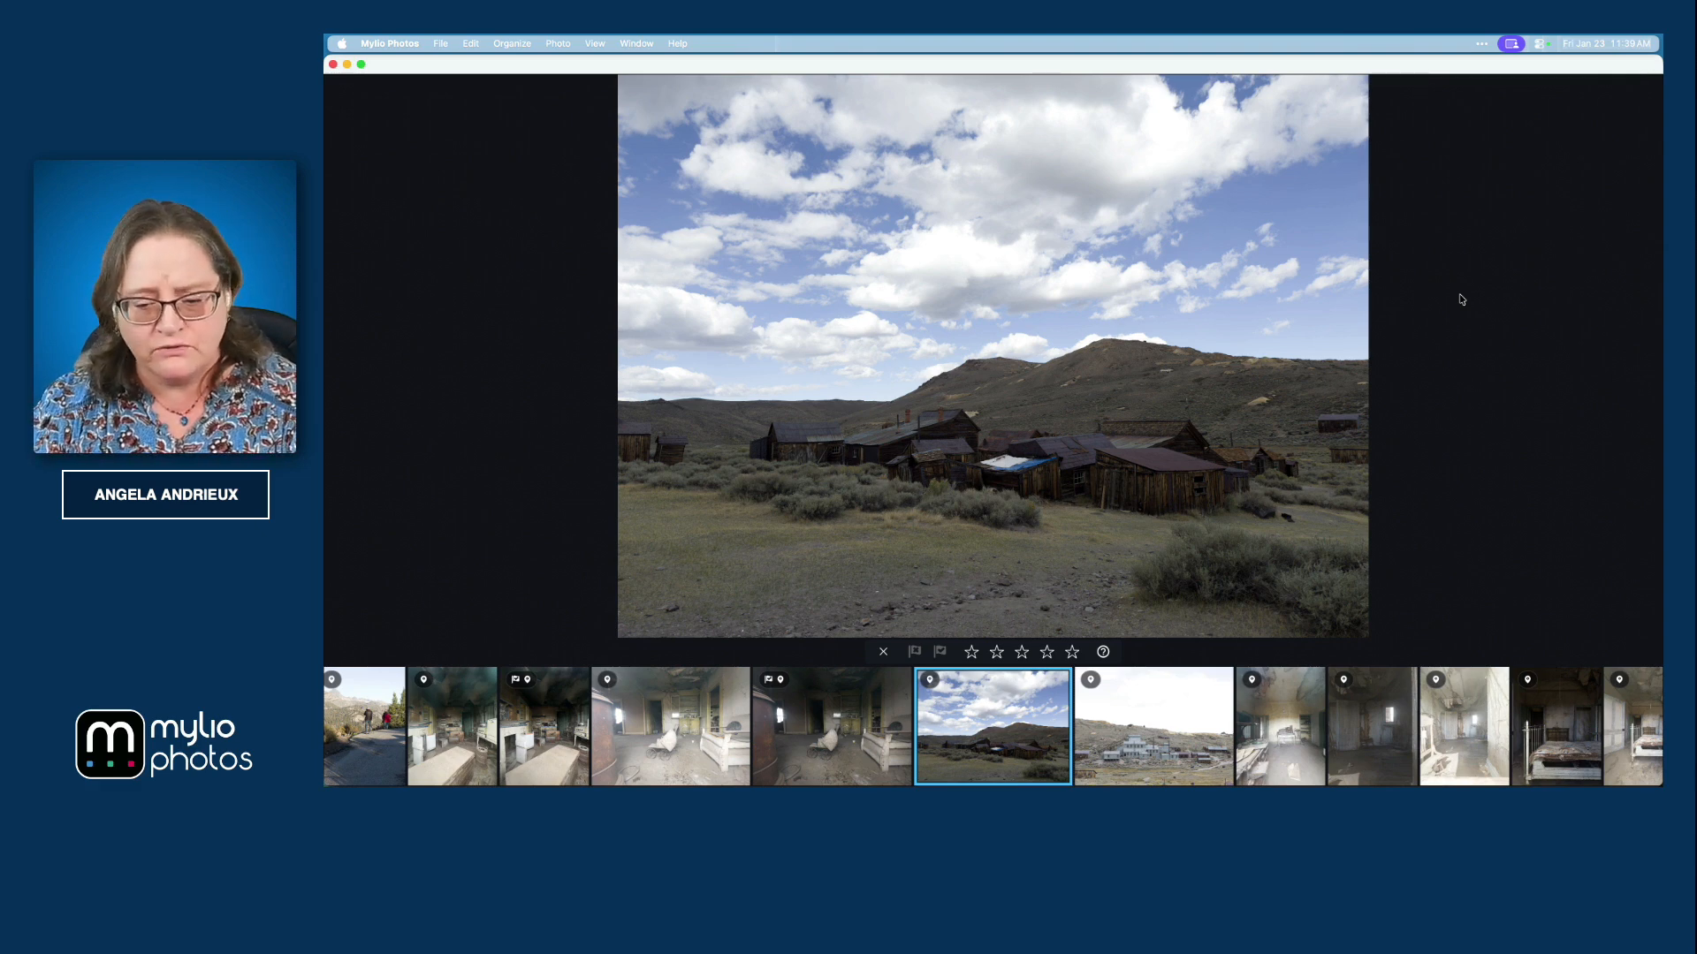
Step: Flag the cloudy ghost town photo, the hillside mill photo and the room with the small table as picks
key(p)
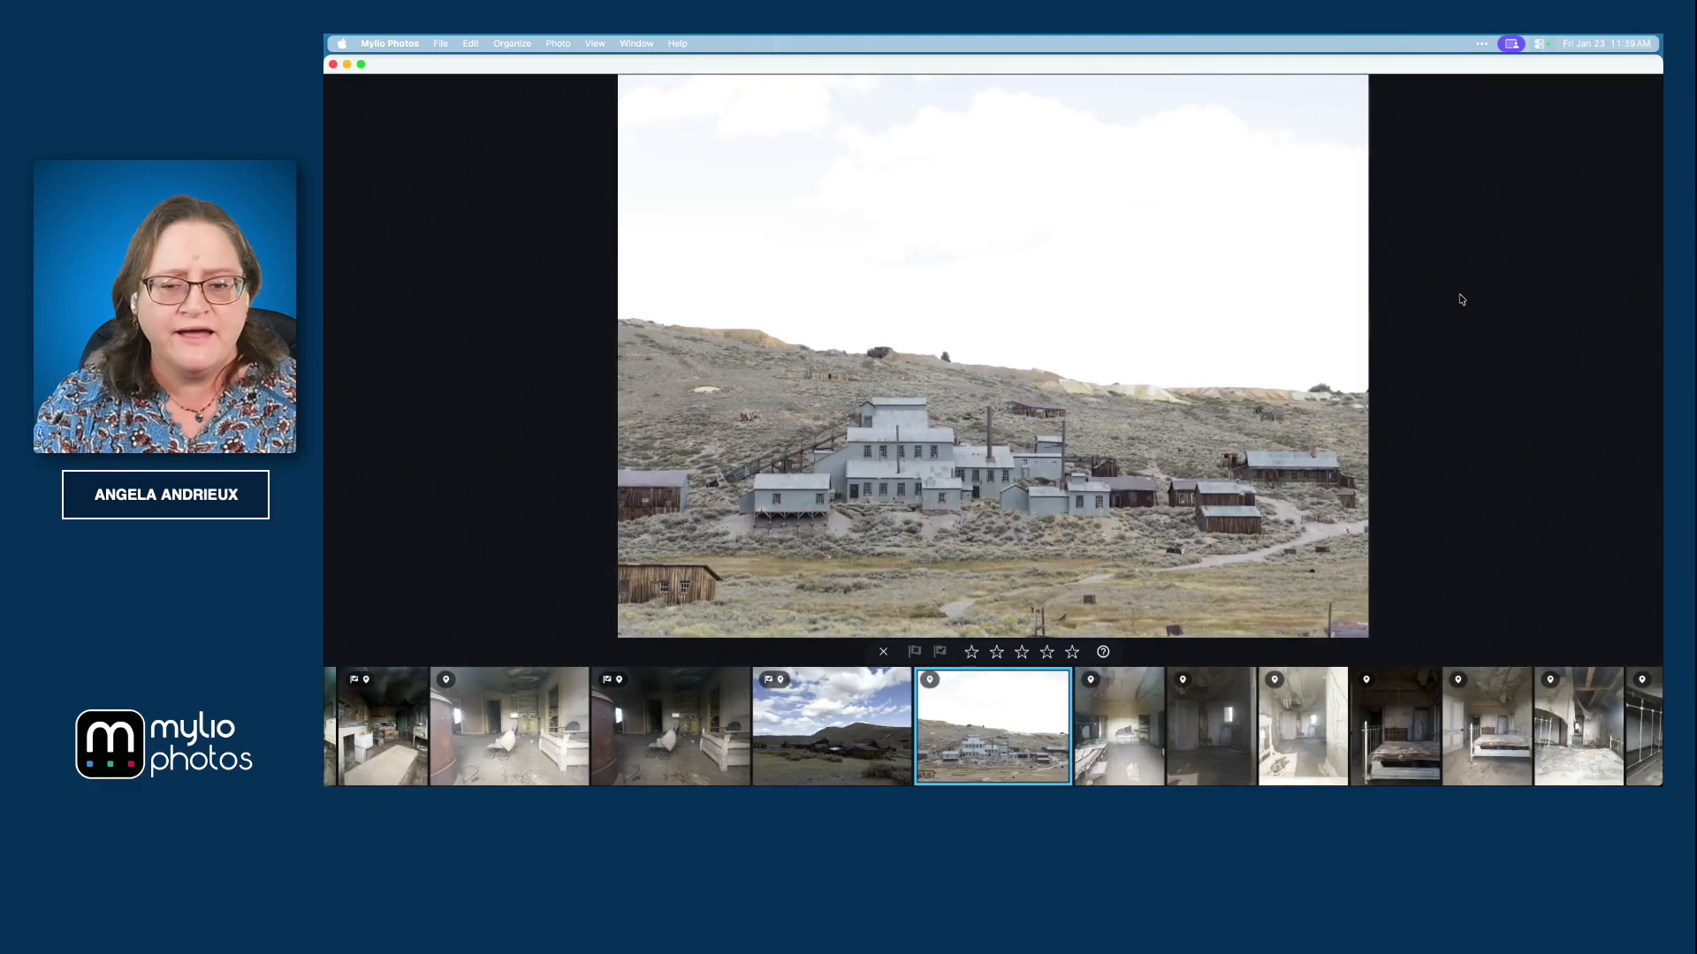
key(p)
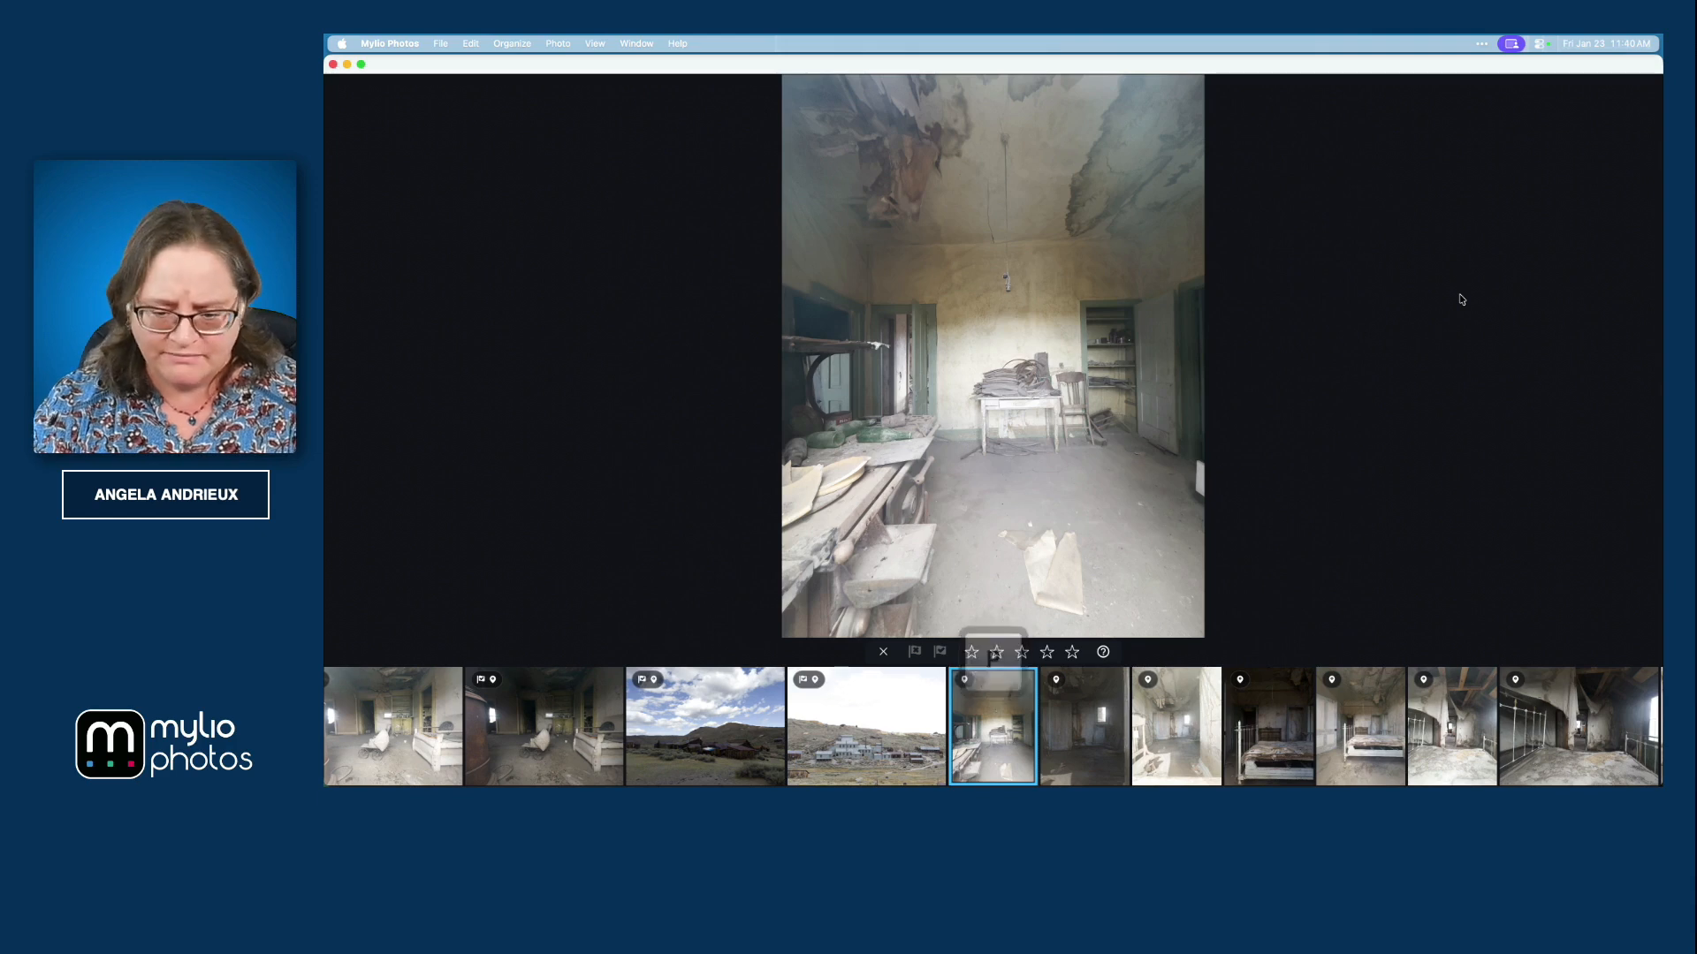
key(p)
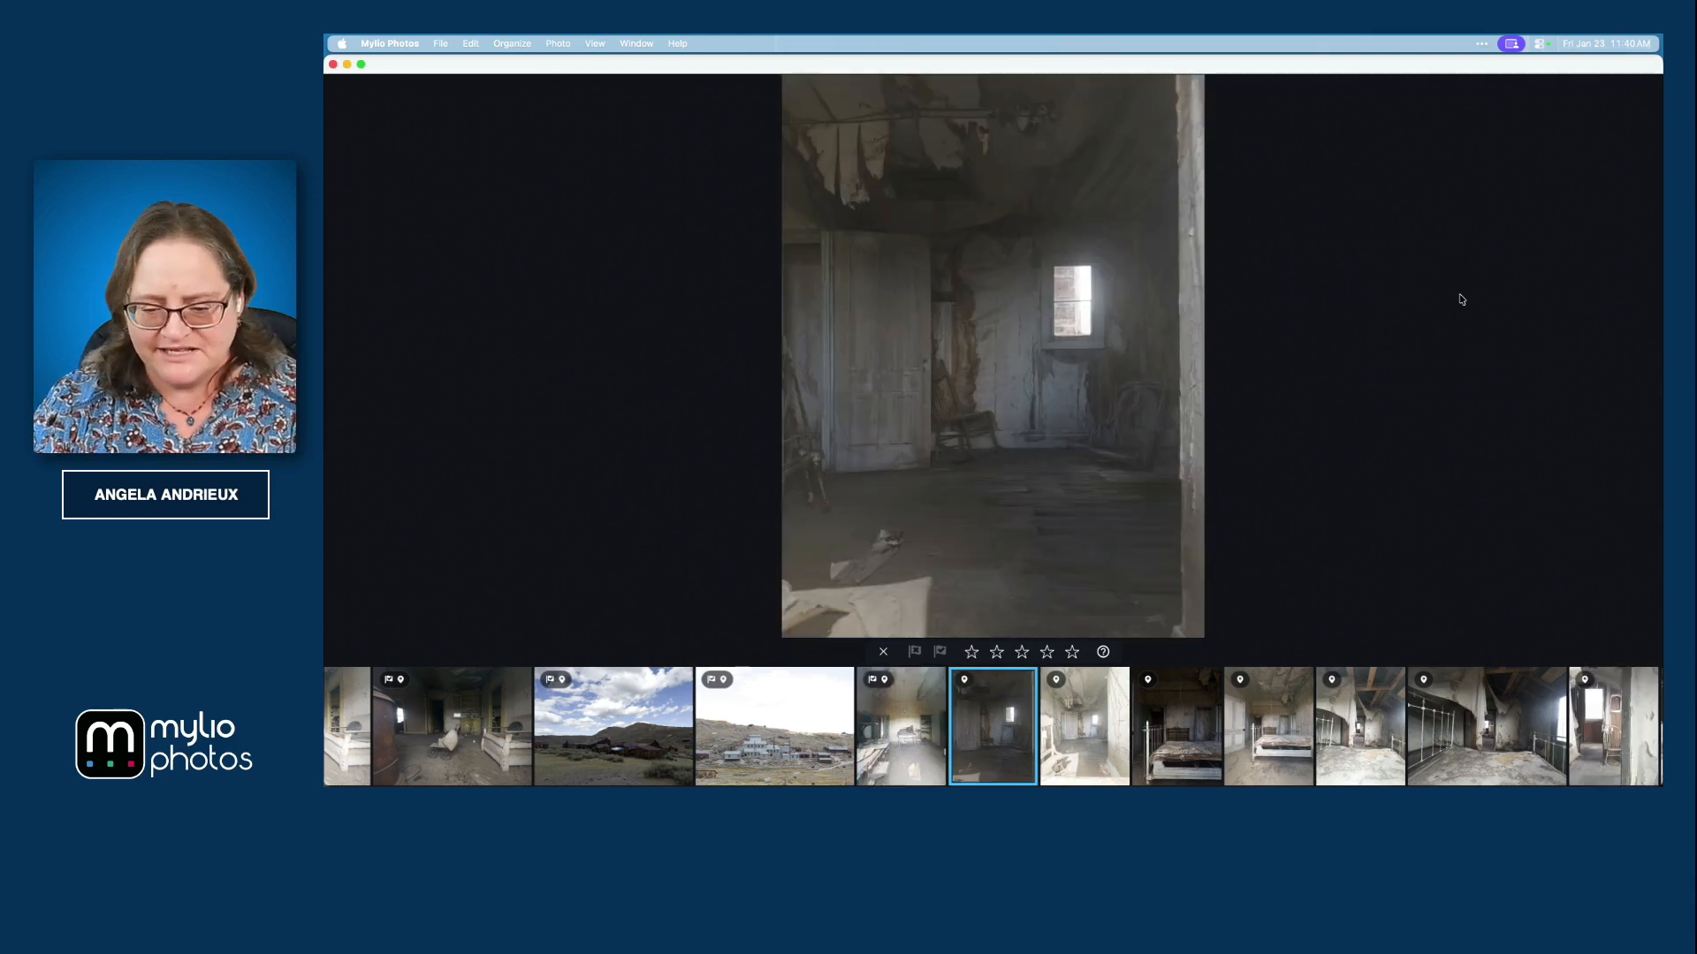
Step: Compare the dark window room photo with the brighter chair version, reject the dark one and leave the brighter one unflagged
key(Right)
key(Left)
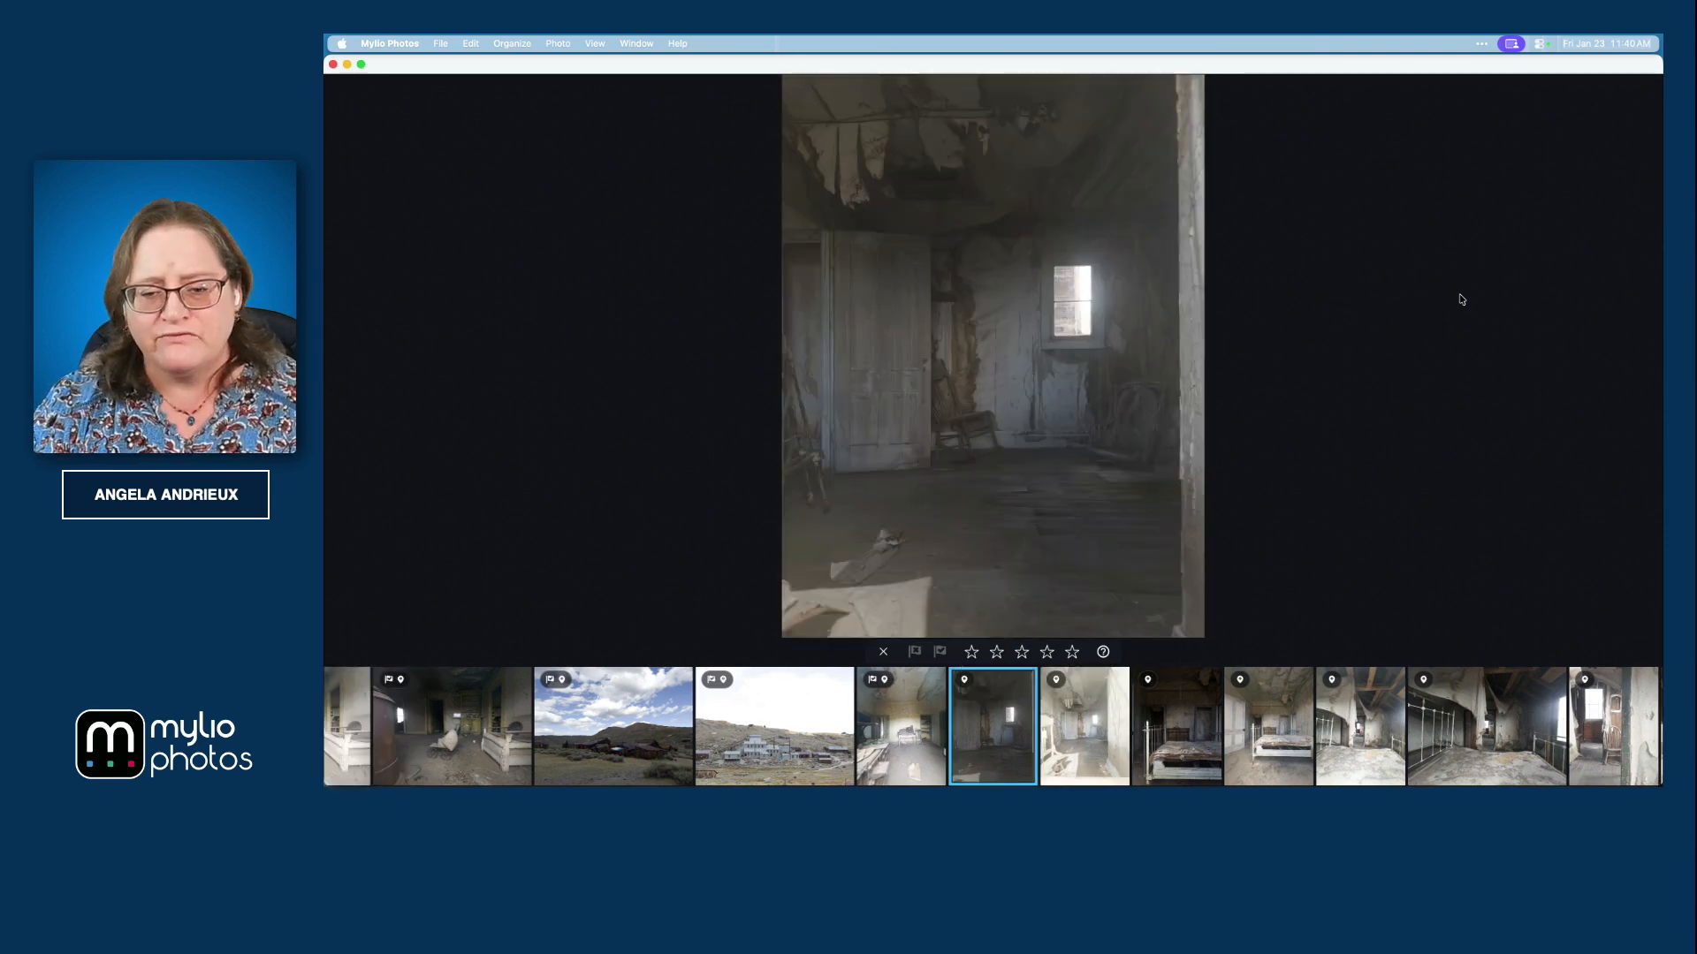
key(x)
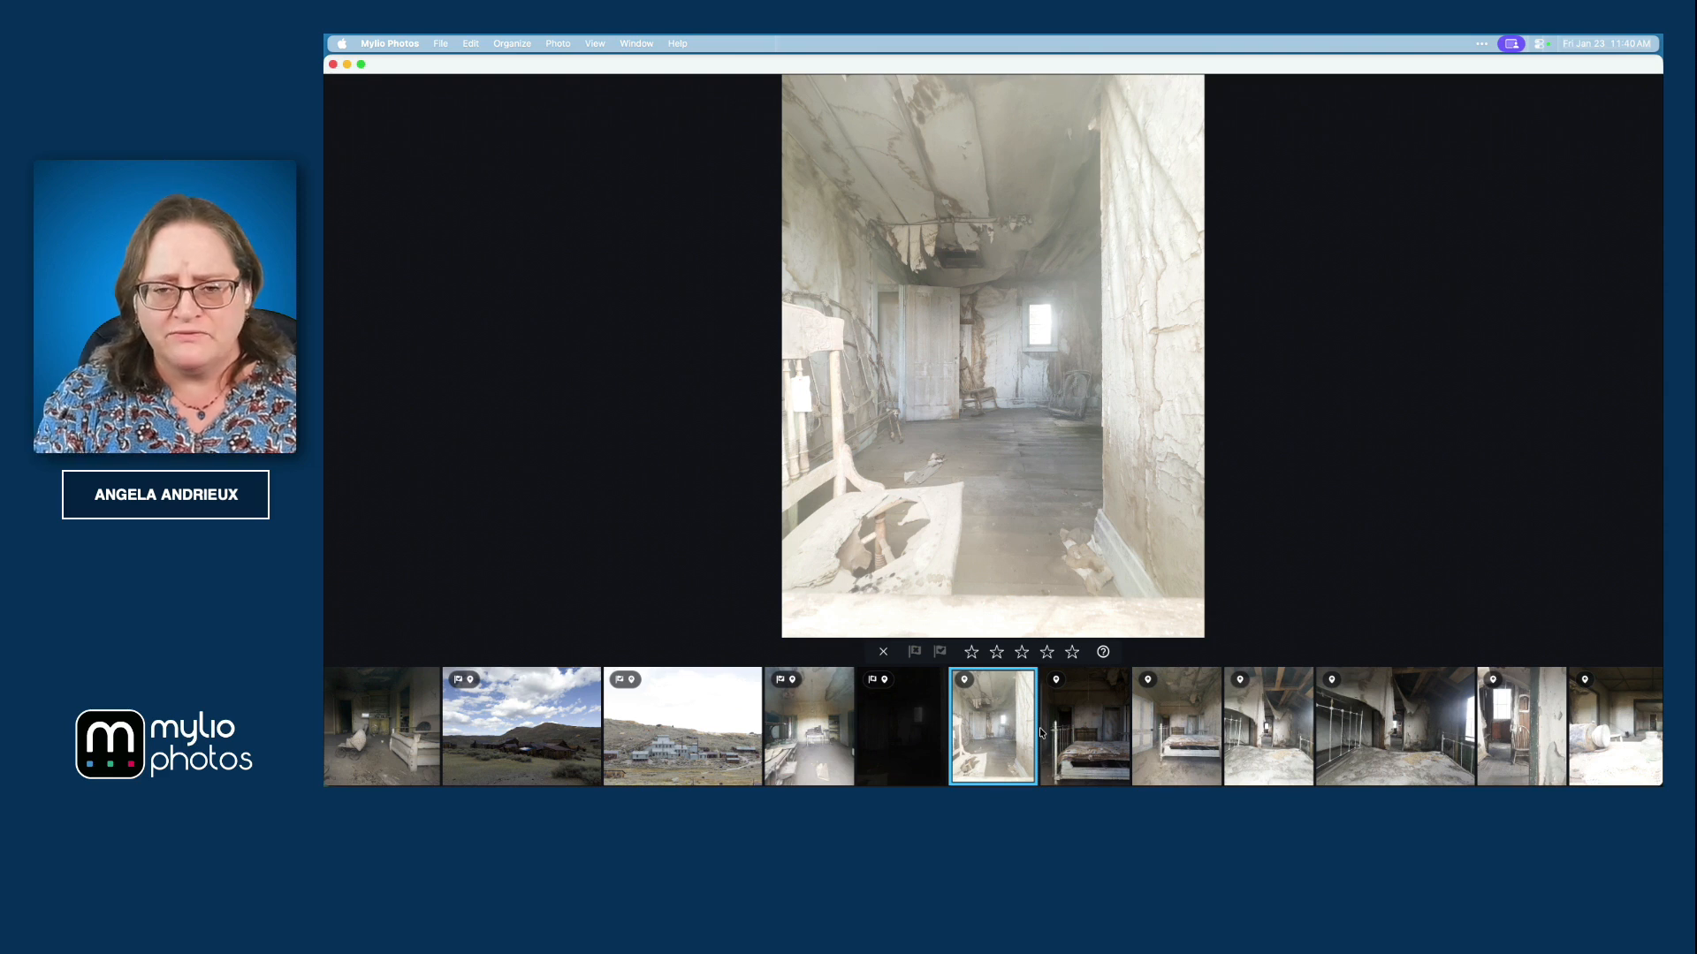
key(Right)
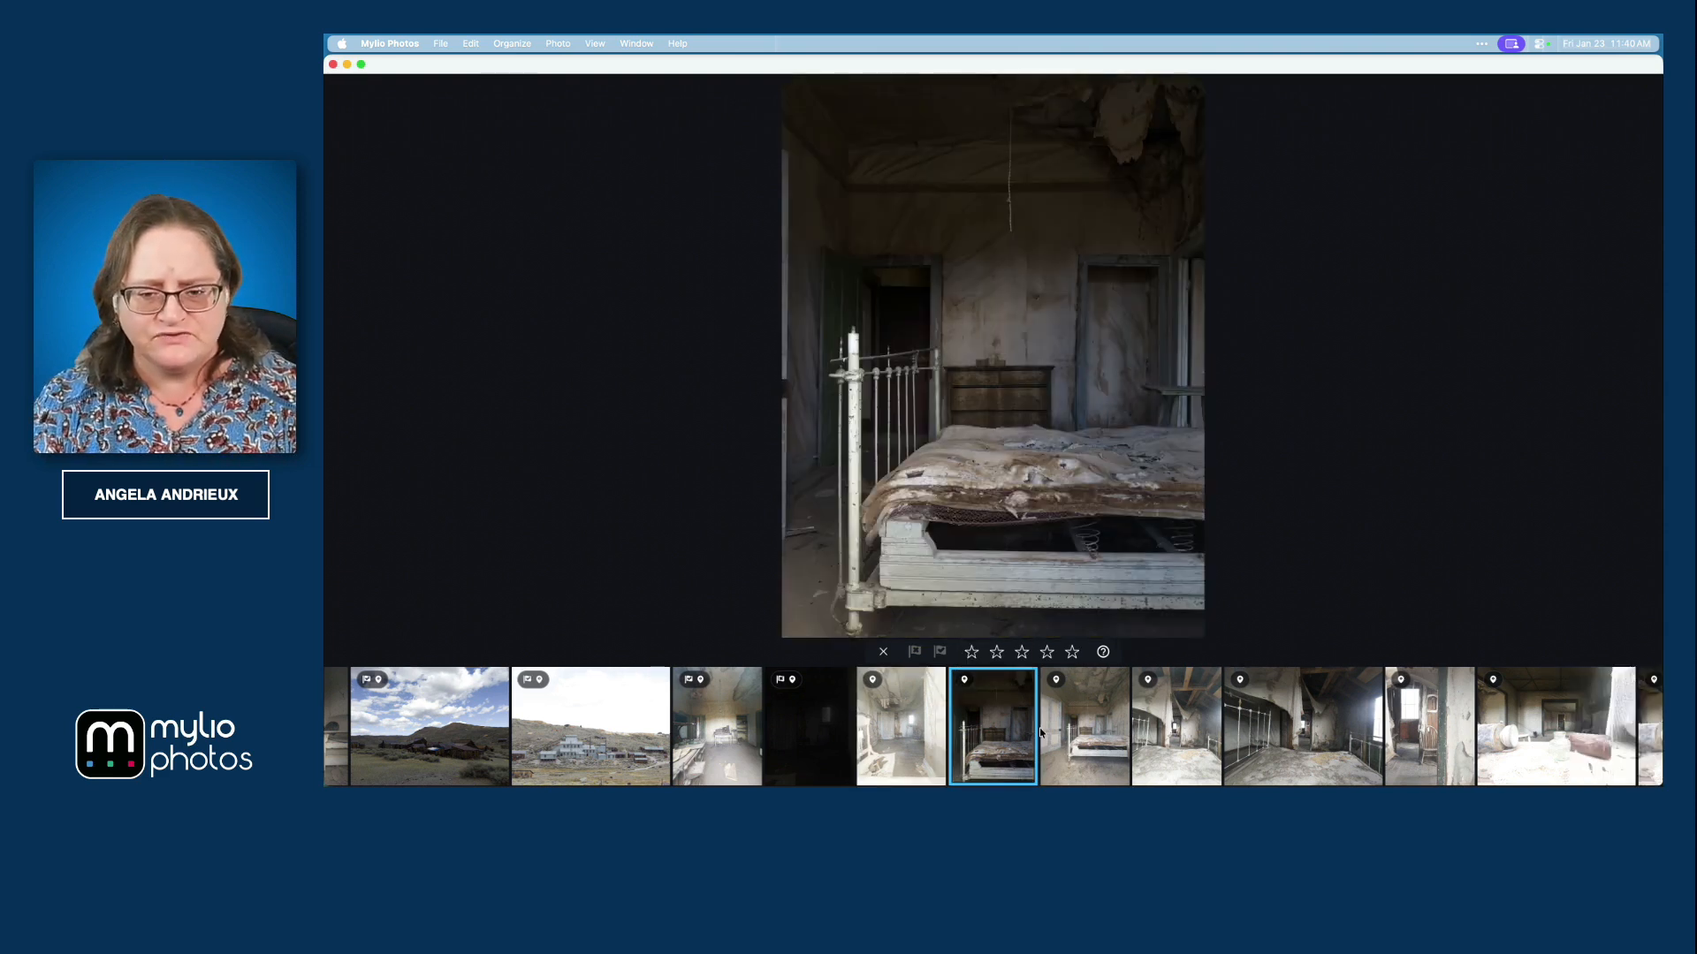
Step: Look ahead through the bedroom photos, return to the first bed photo, and flag both white bed photos as picks
key(Right)
key(Right)
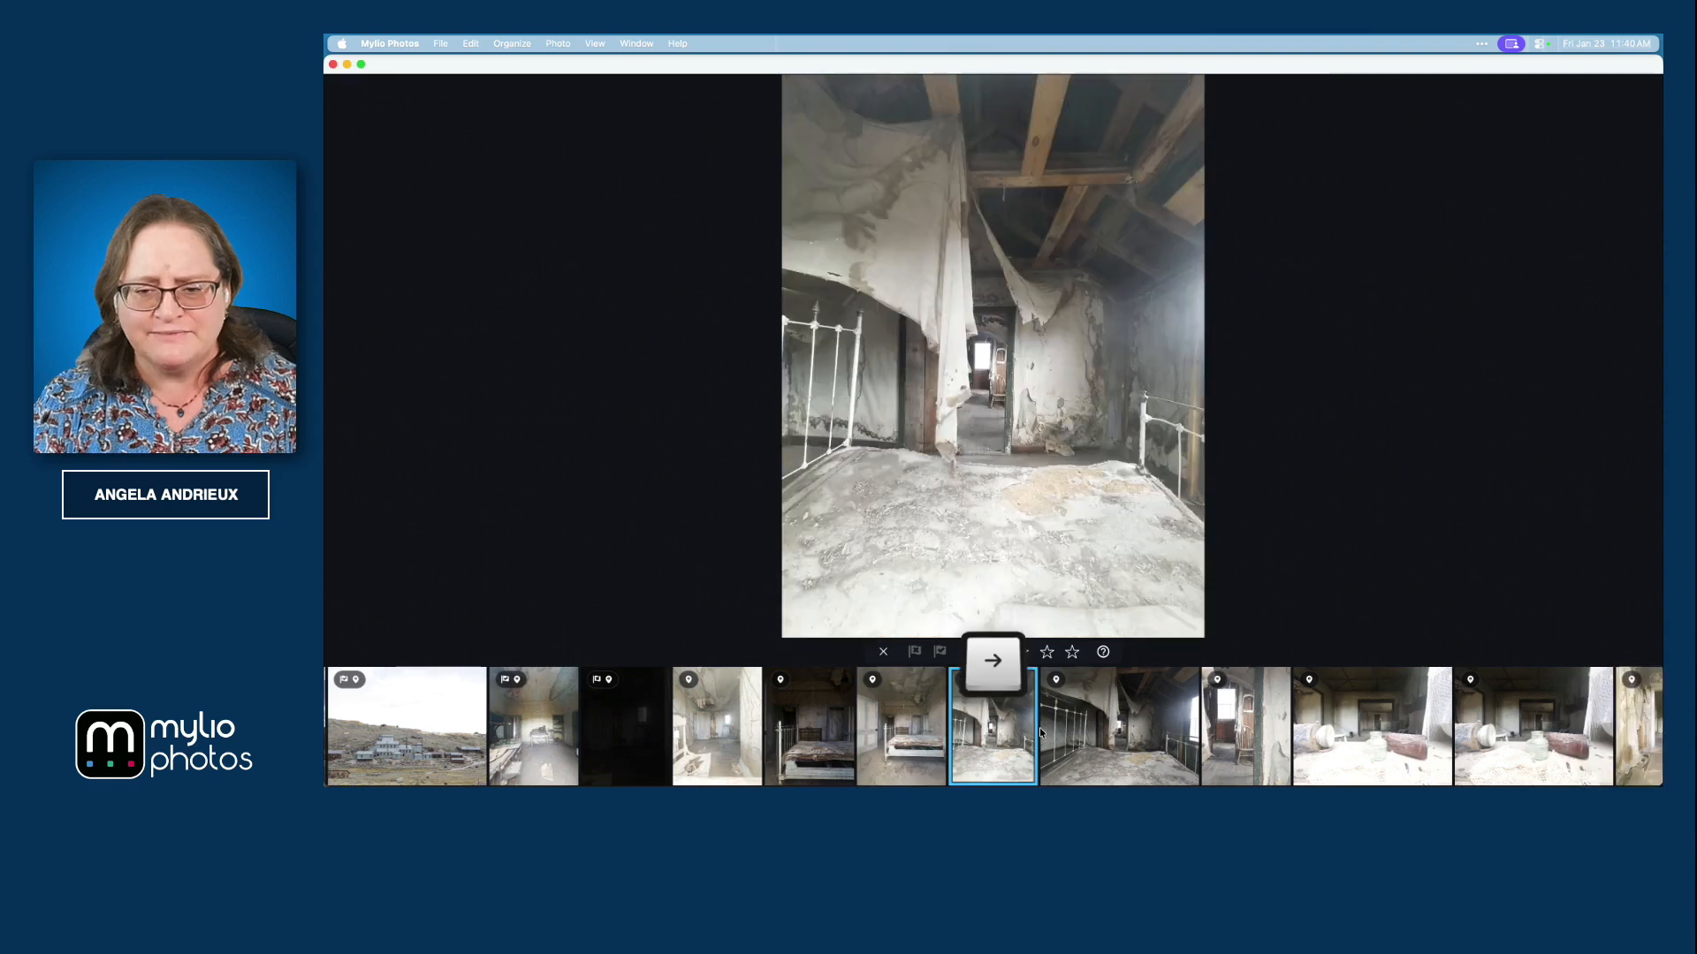
key(Left)
key(Left)
key(p)
key(p)
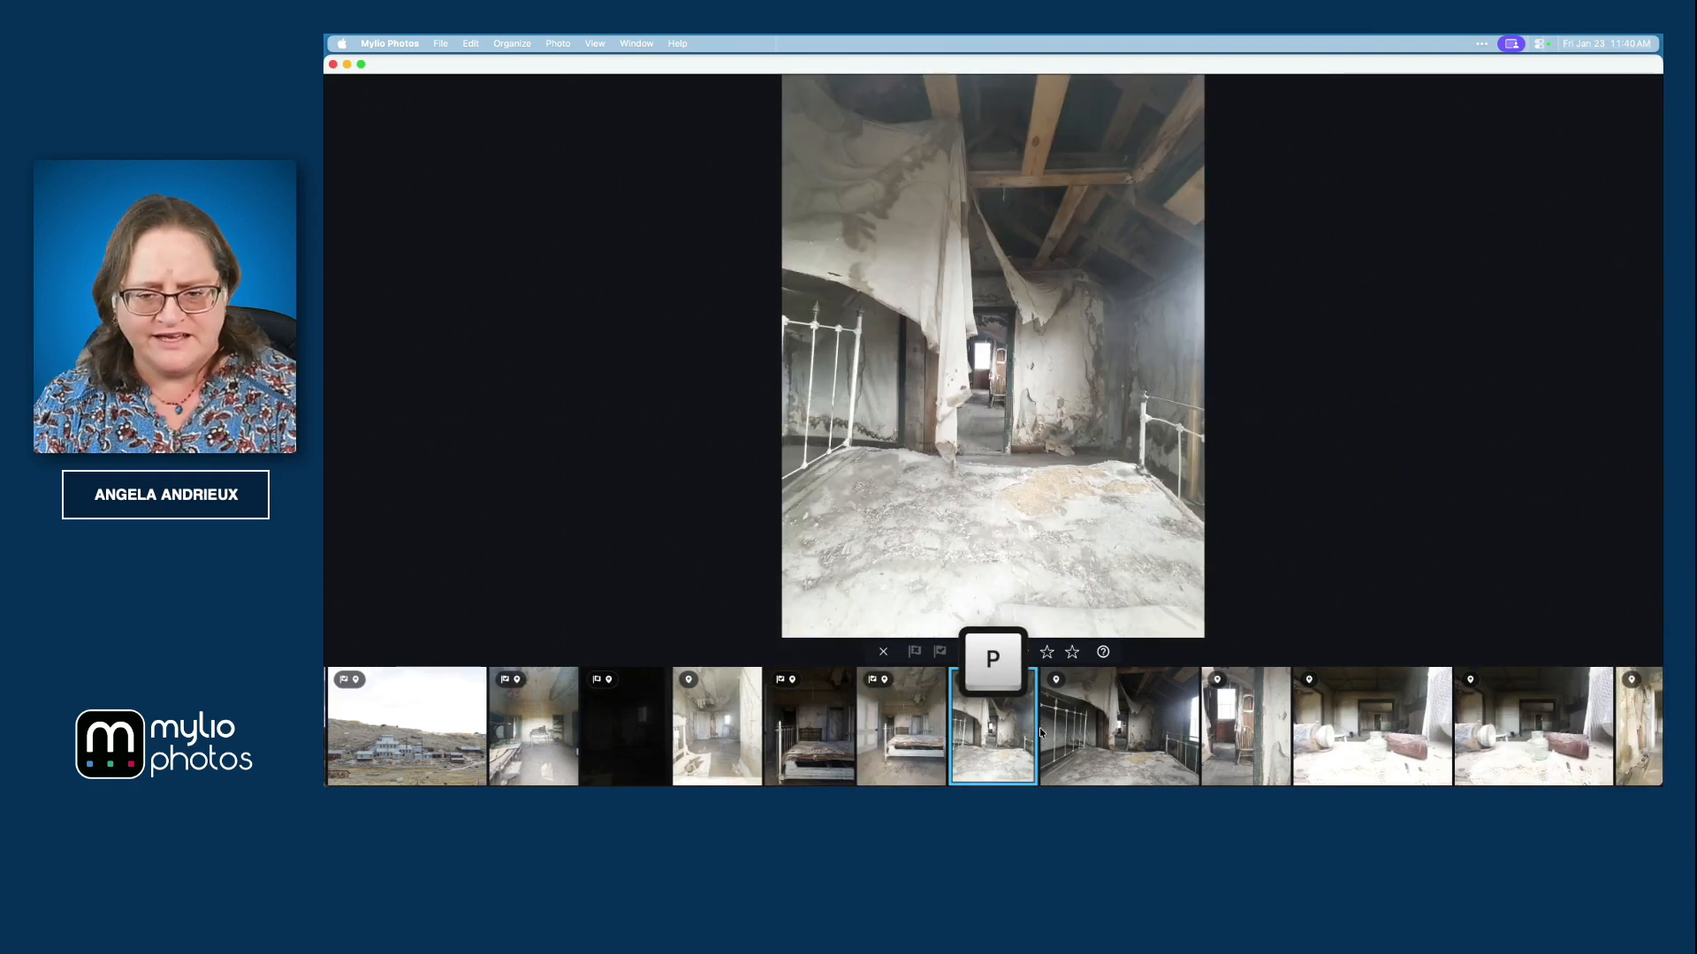
Step: Flag the two photos of iron bed frames under exposed rafters and the chair by the window as picks
key(p)
key(p)
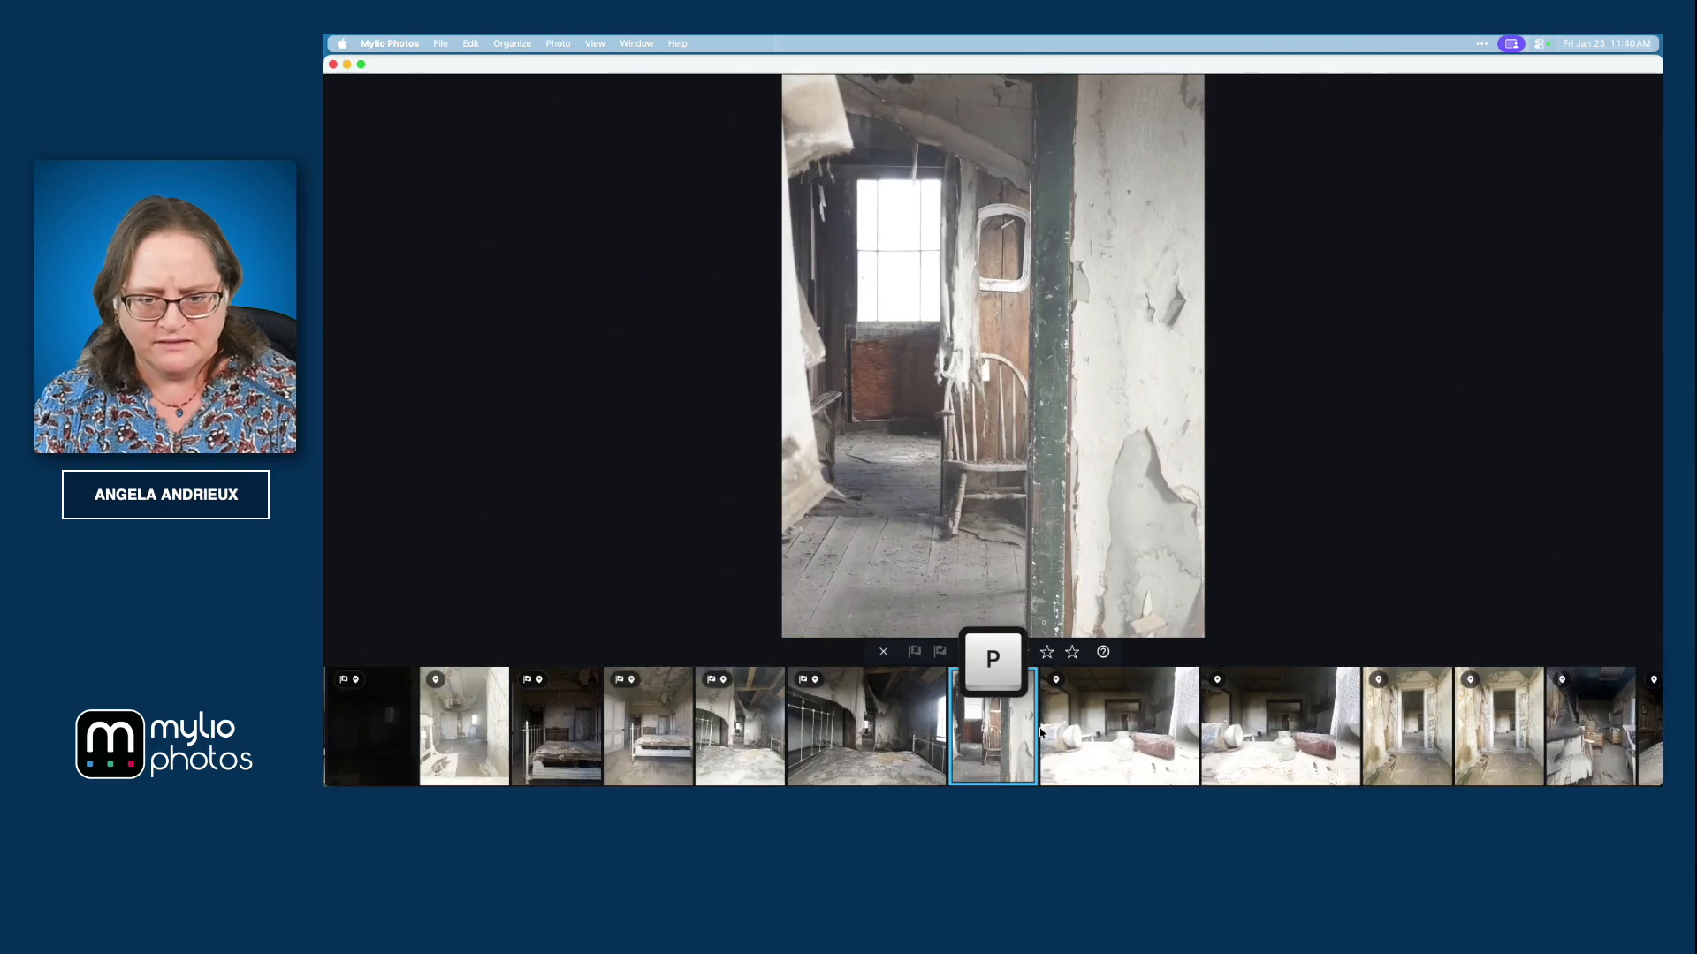
key(p)
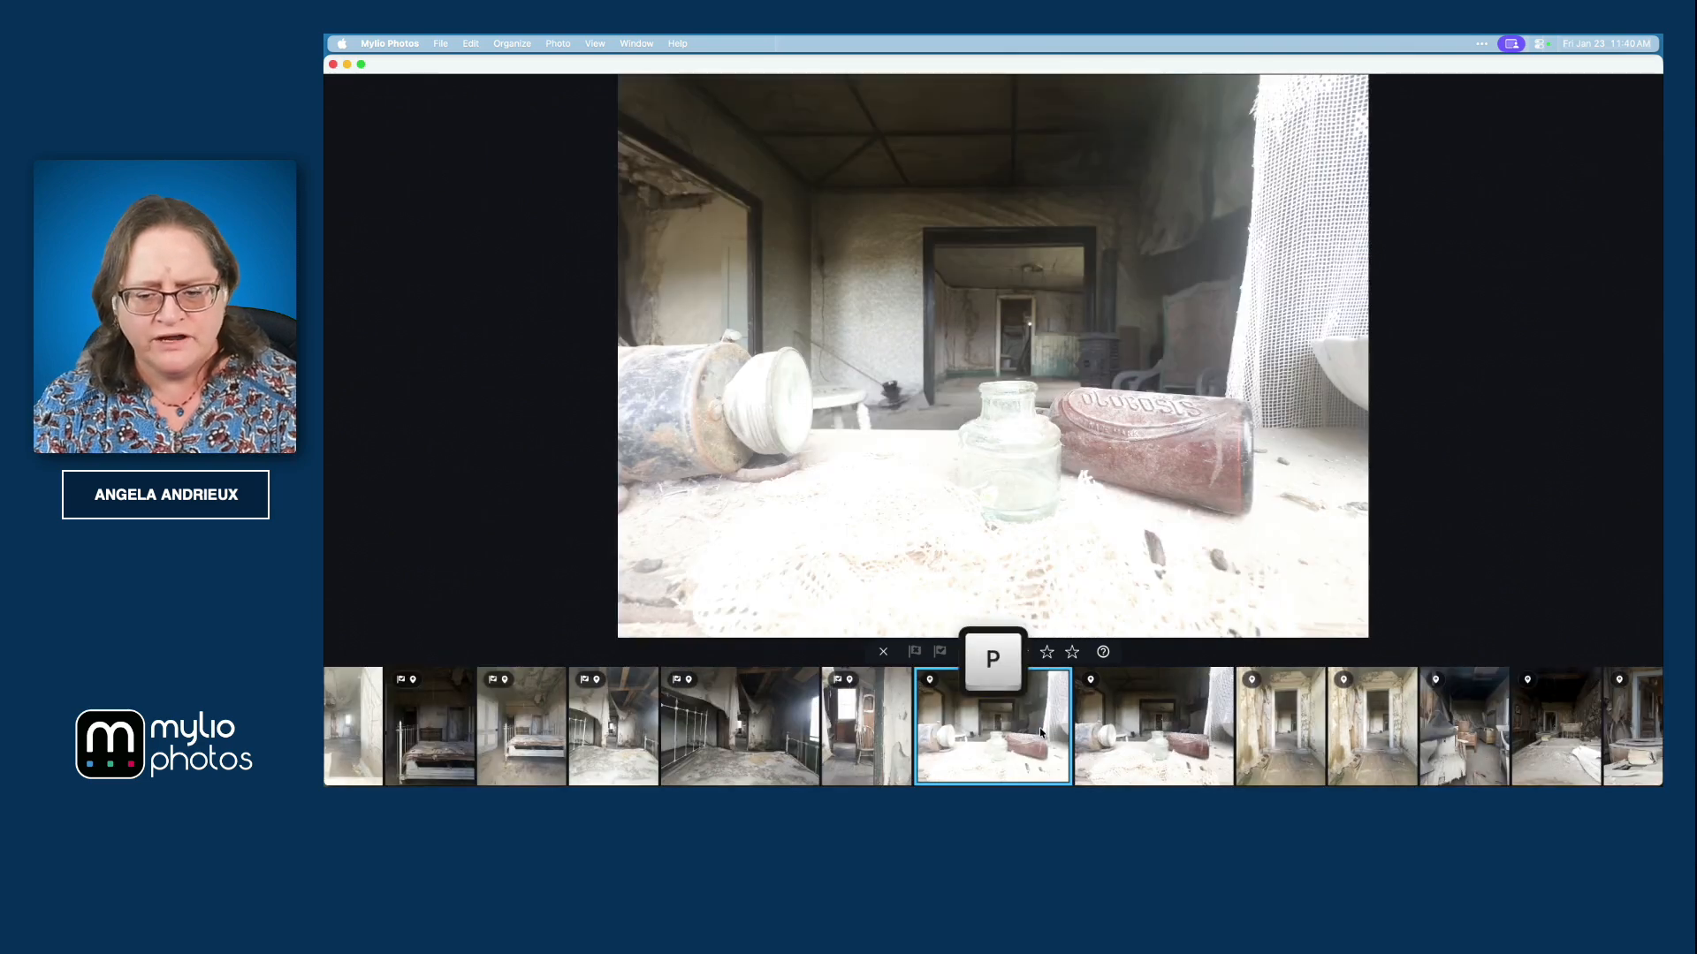
Step: Flag the second bottle still life as a pick, compare the two peeling hallway doorway photos, and flag the first of them
key(Right)
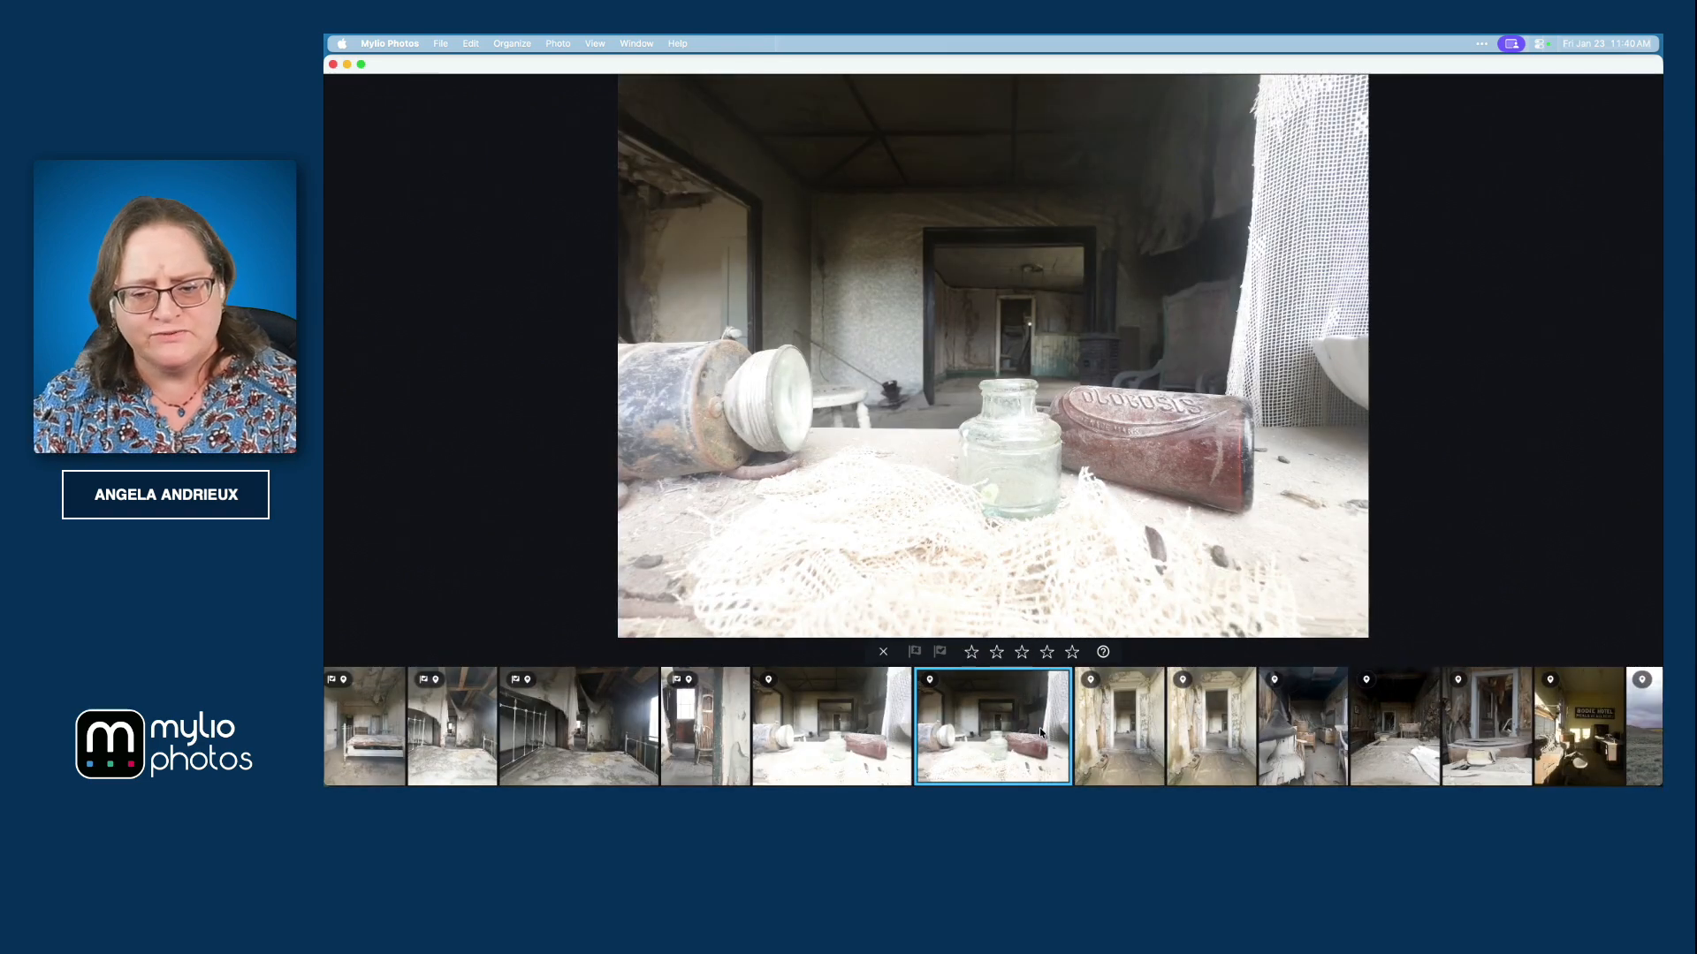
key(p)
key(Right)
key(Left)
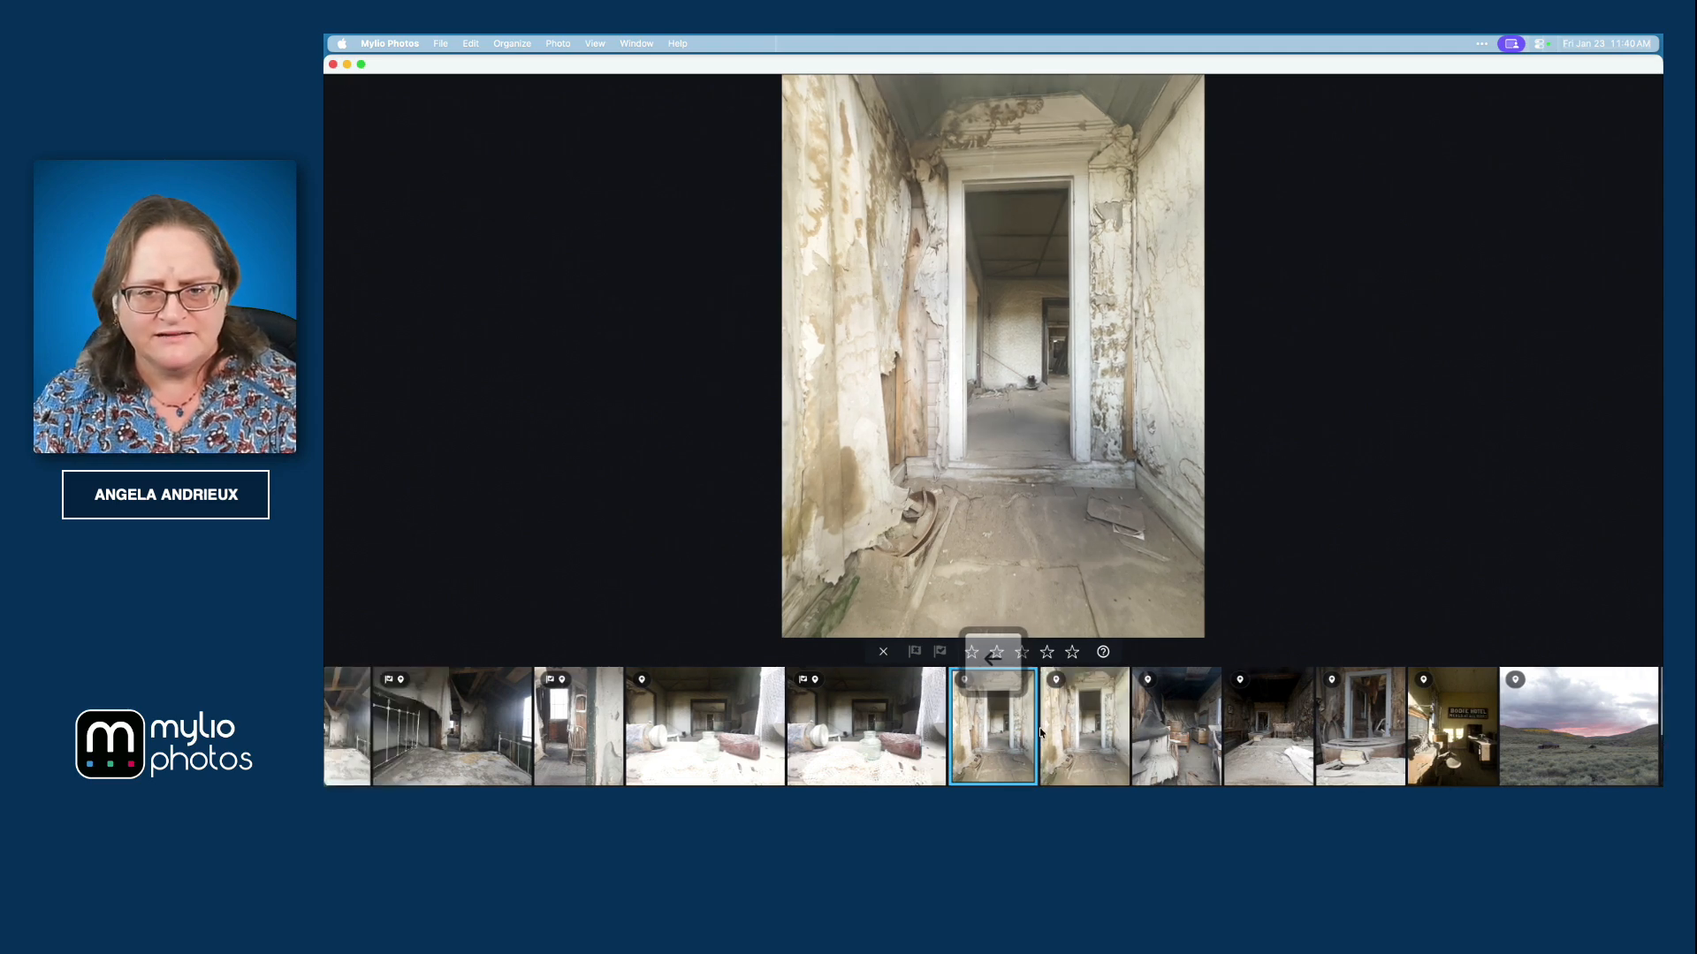
key(Right)
key(Left)
key(p)
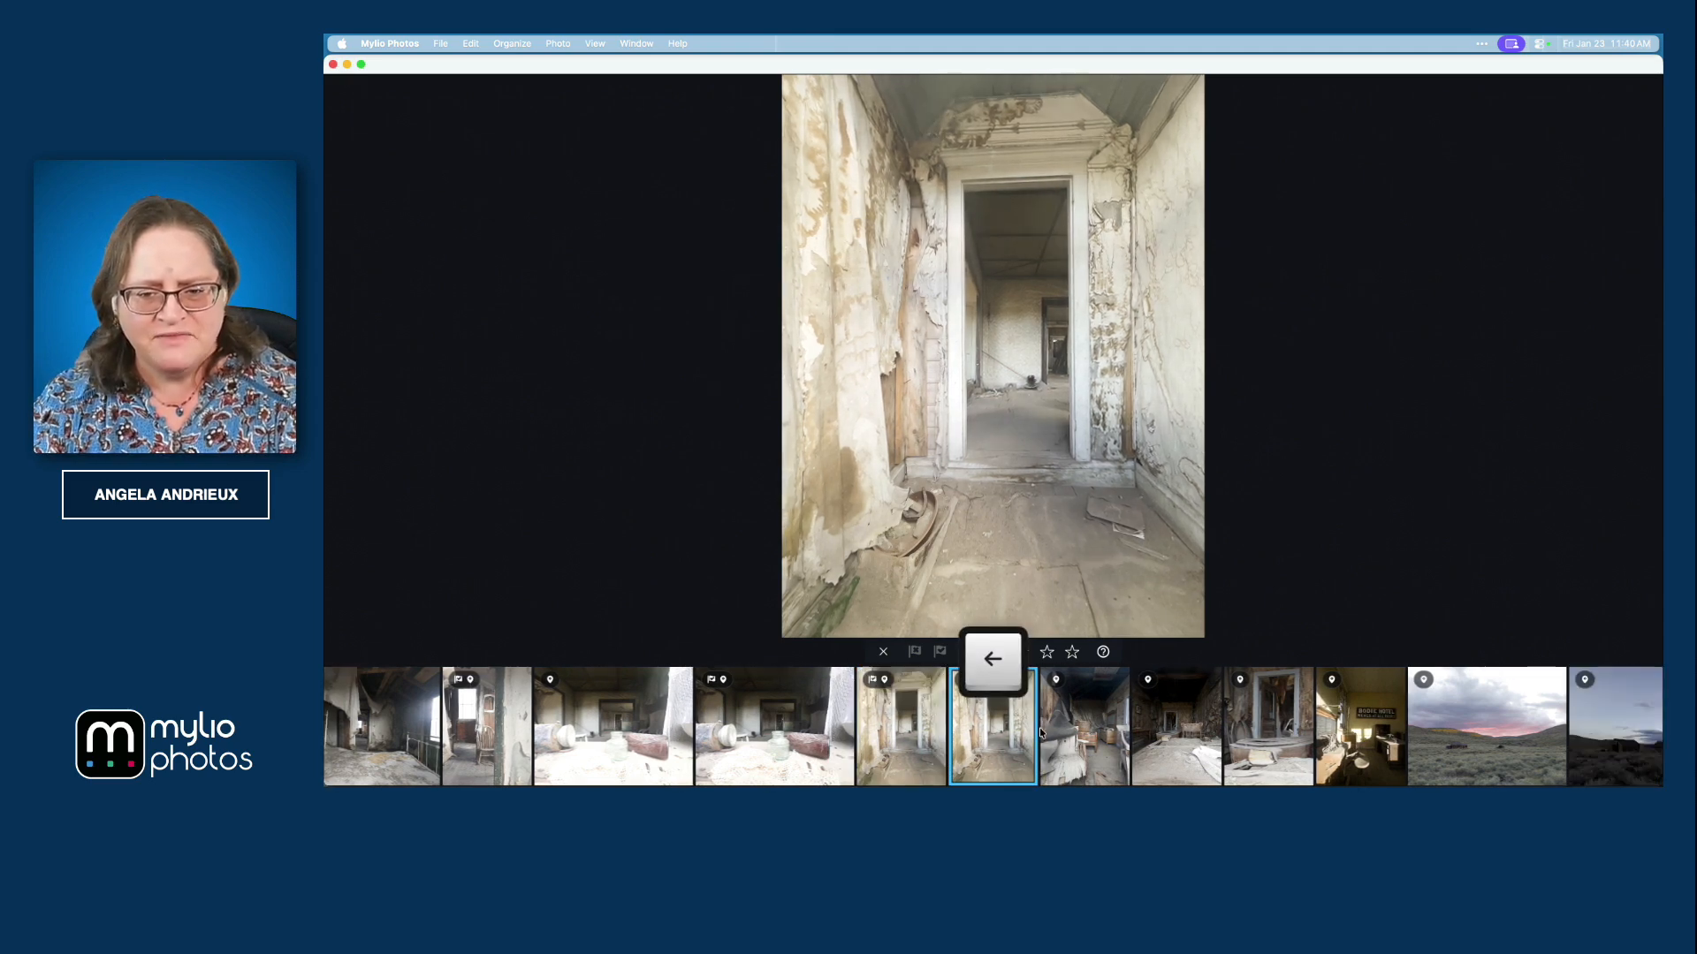
Step: Leave the second hallway doorway photo unflagged and flag the torn-wall bedroom, the dusty room with white cloth and the book close-up as picks
key(Right)
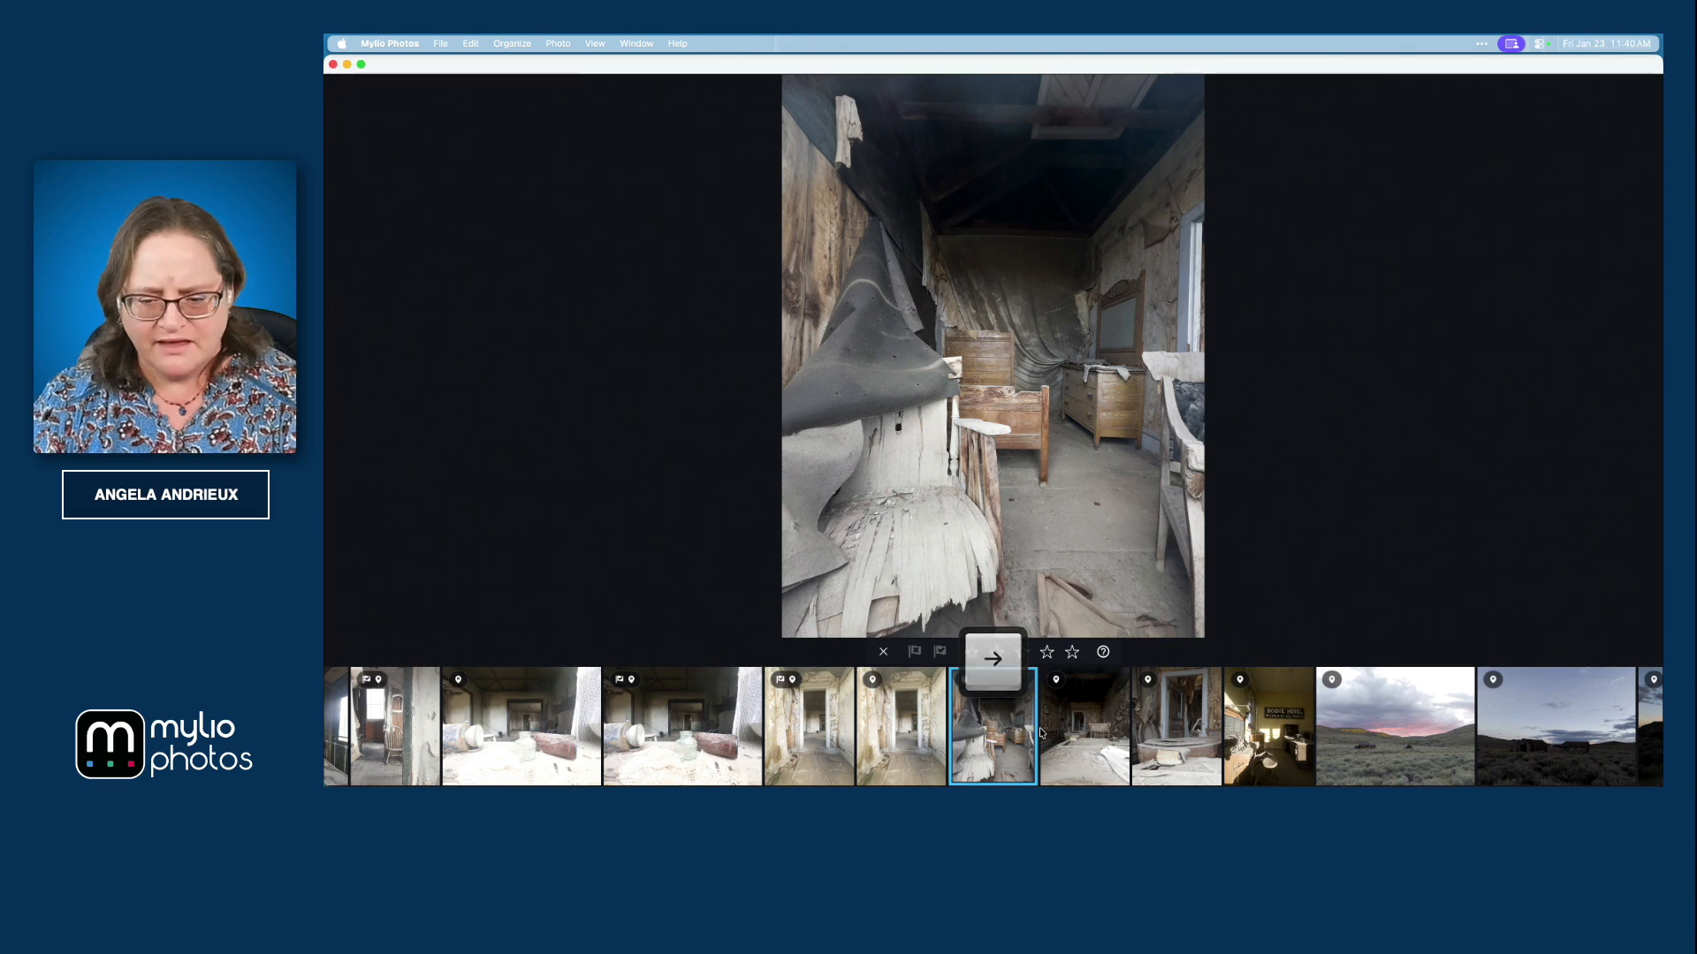
key(p)
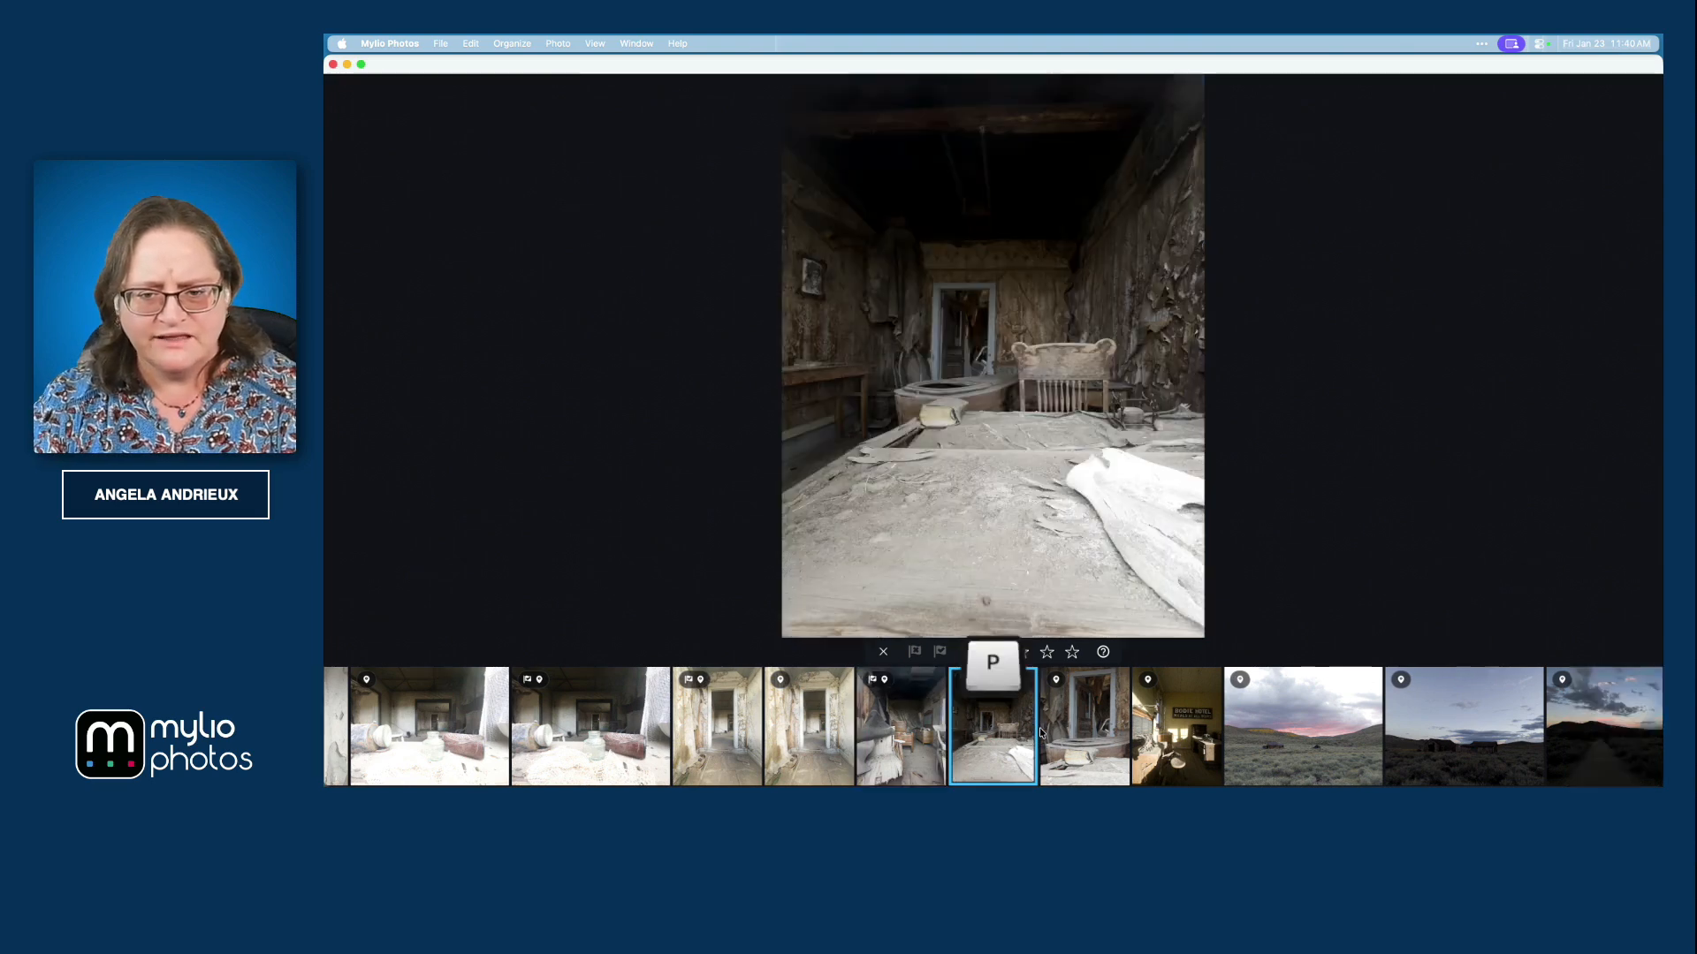
key(p)
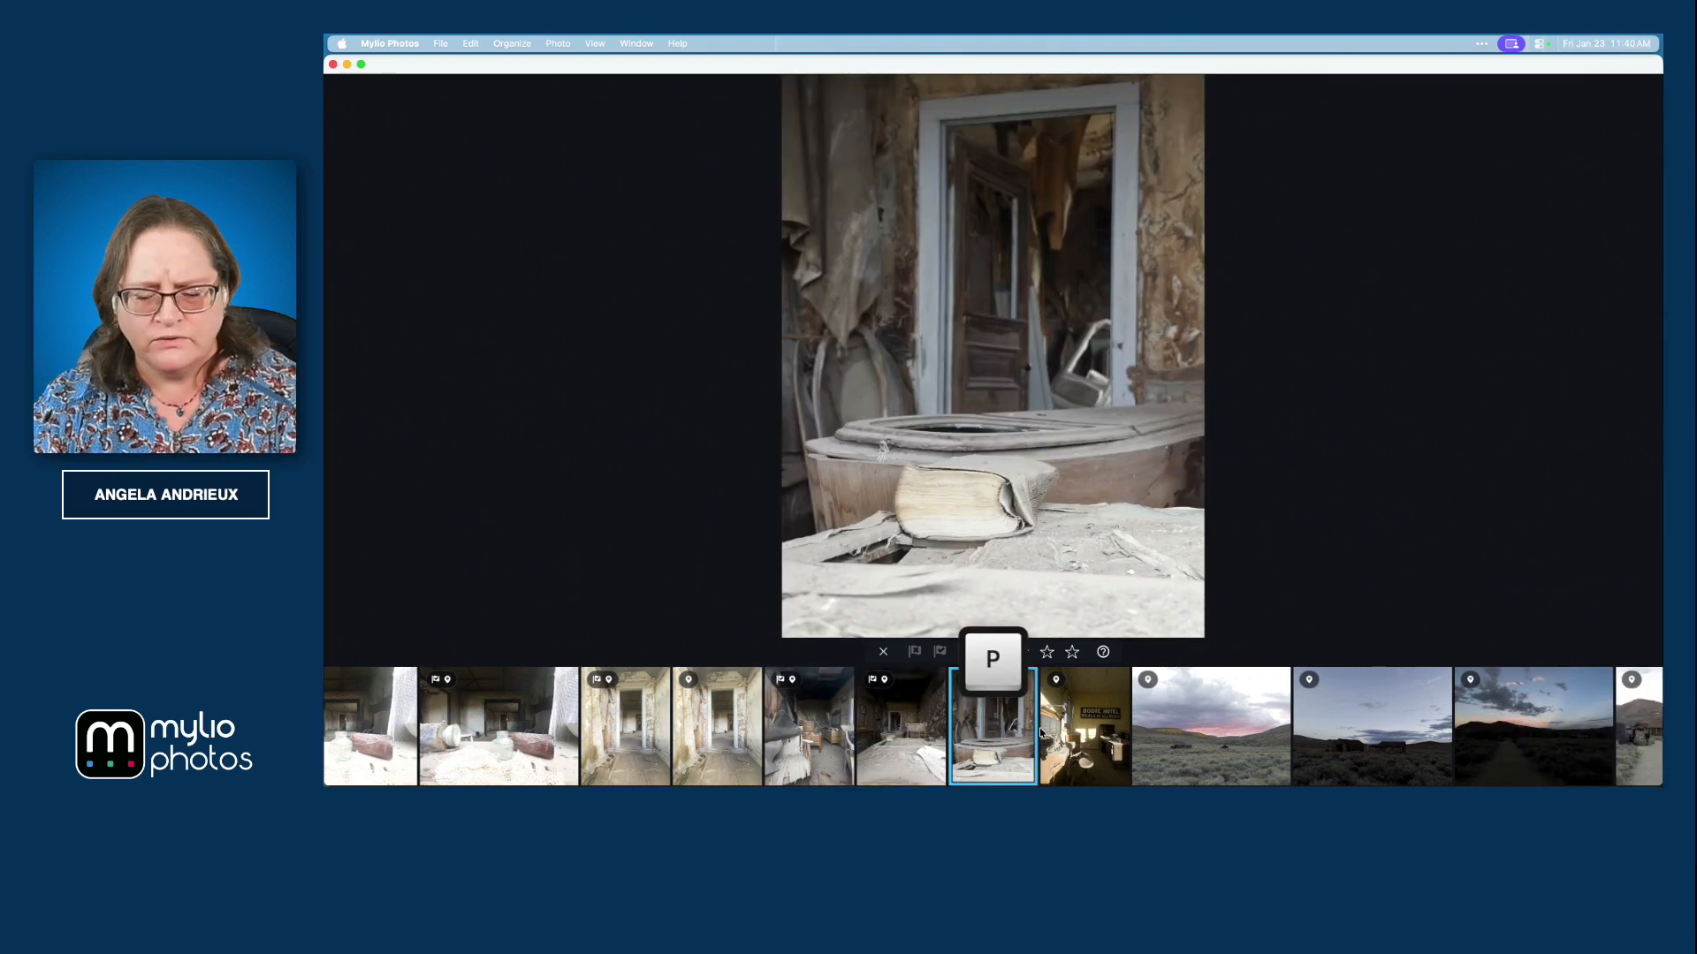
key(p)
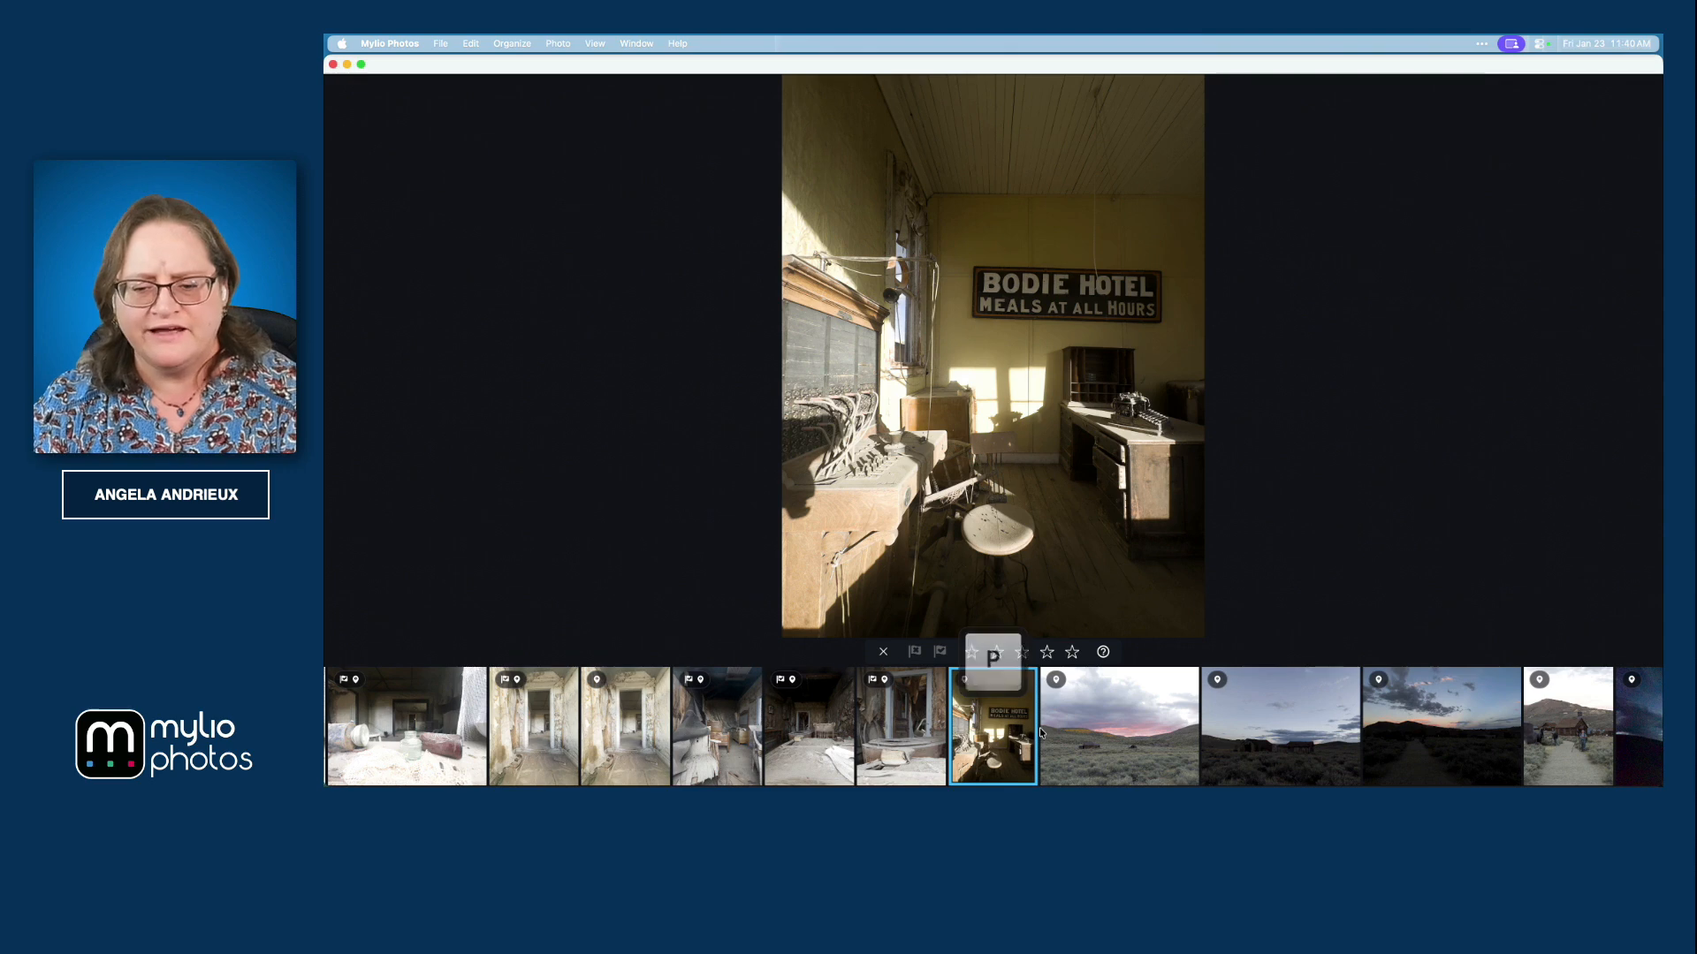
Step: Flag the Bodie Hotel interior, the pink sunset landscape and the two cabins at dusk as picks
key(p)
key(p)
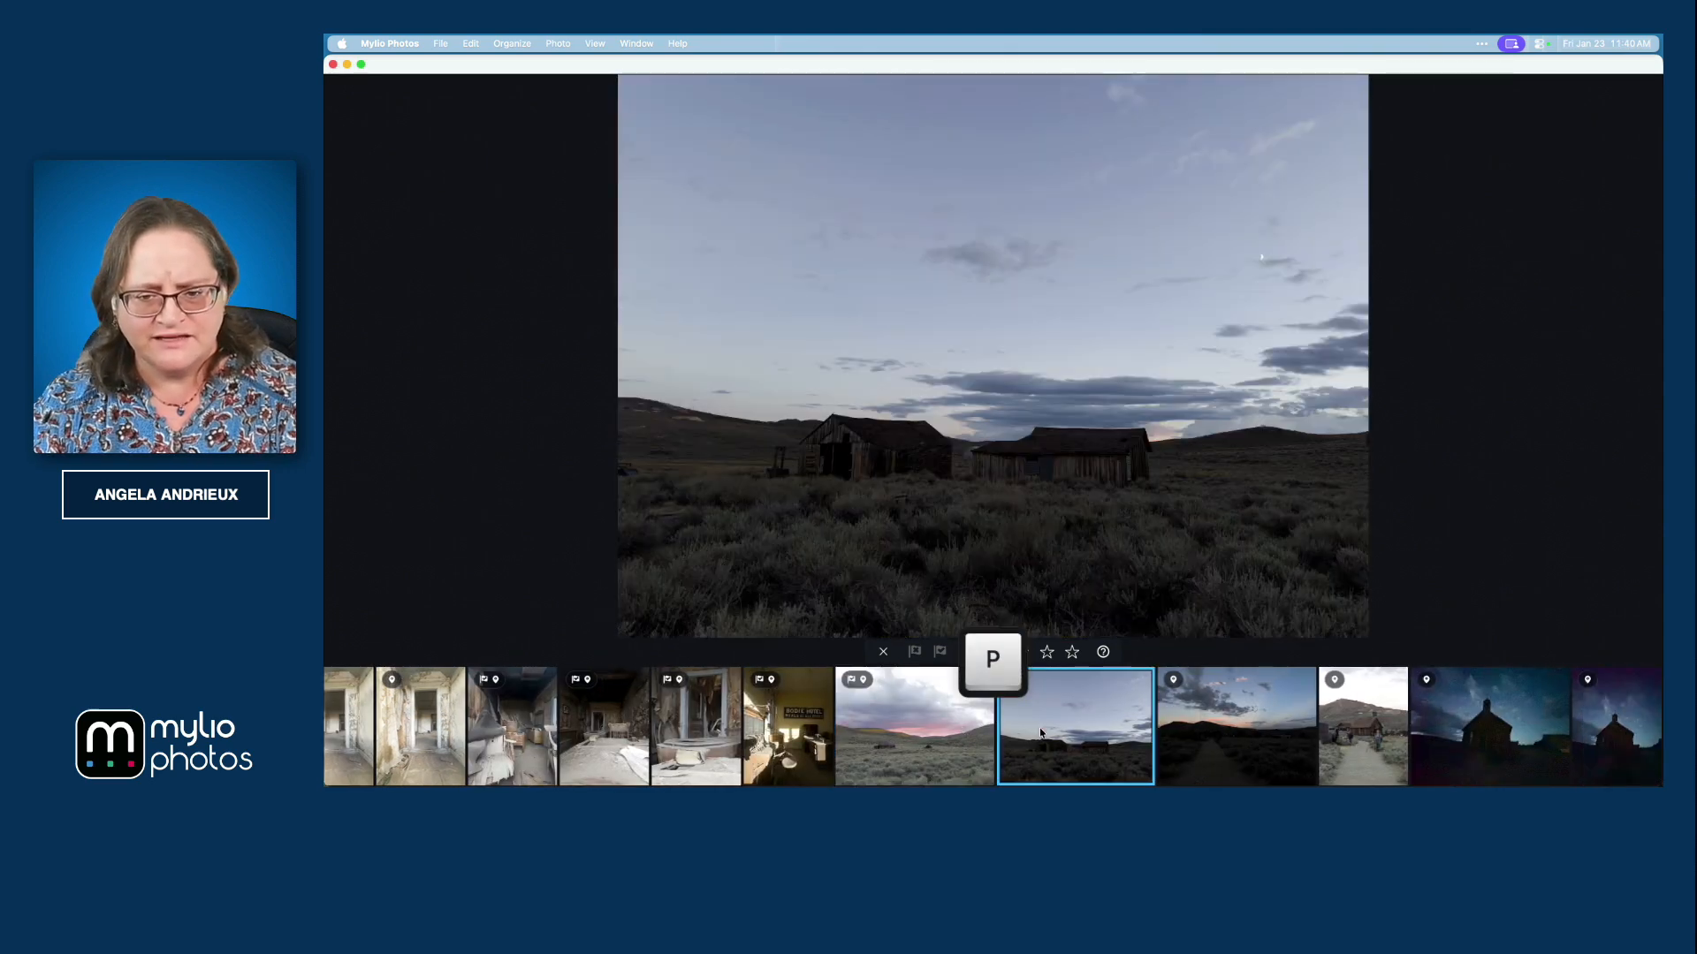
key(p)
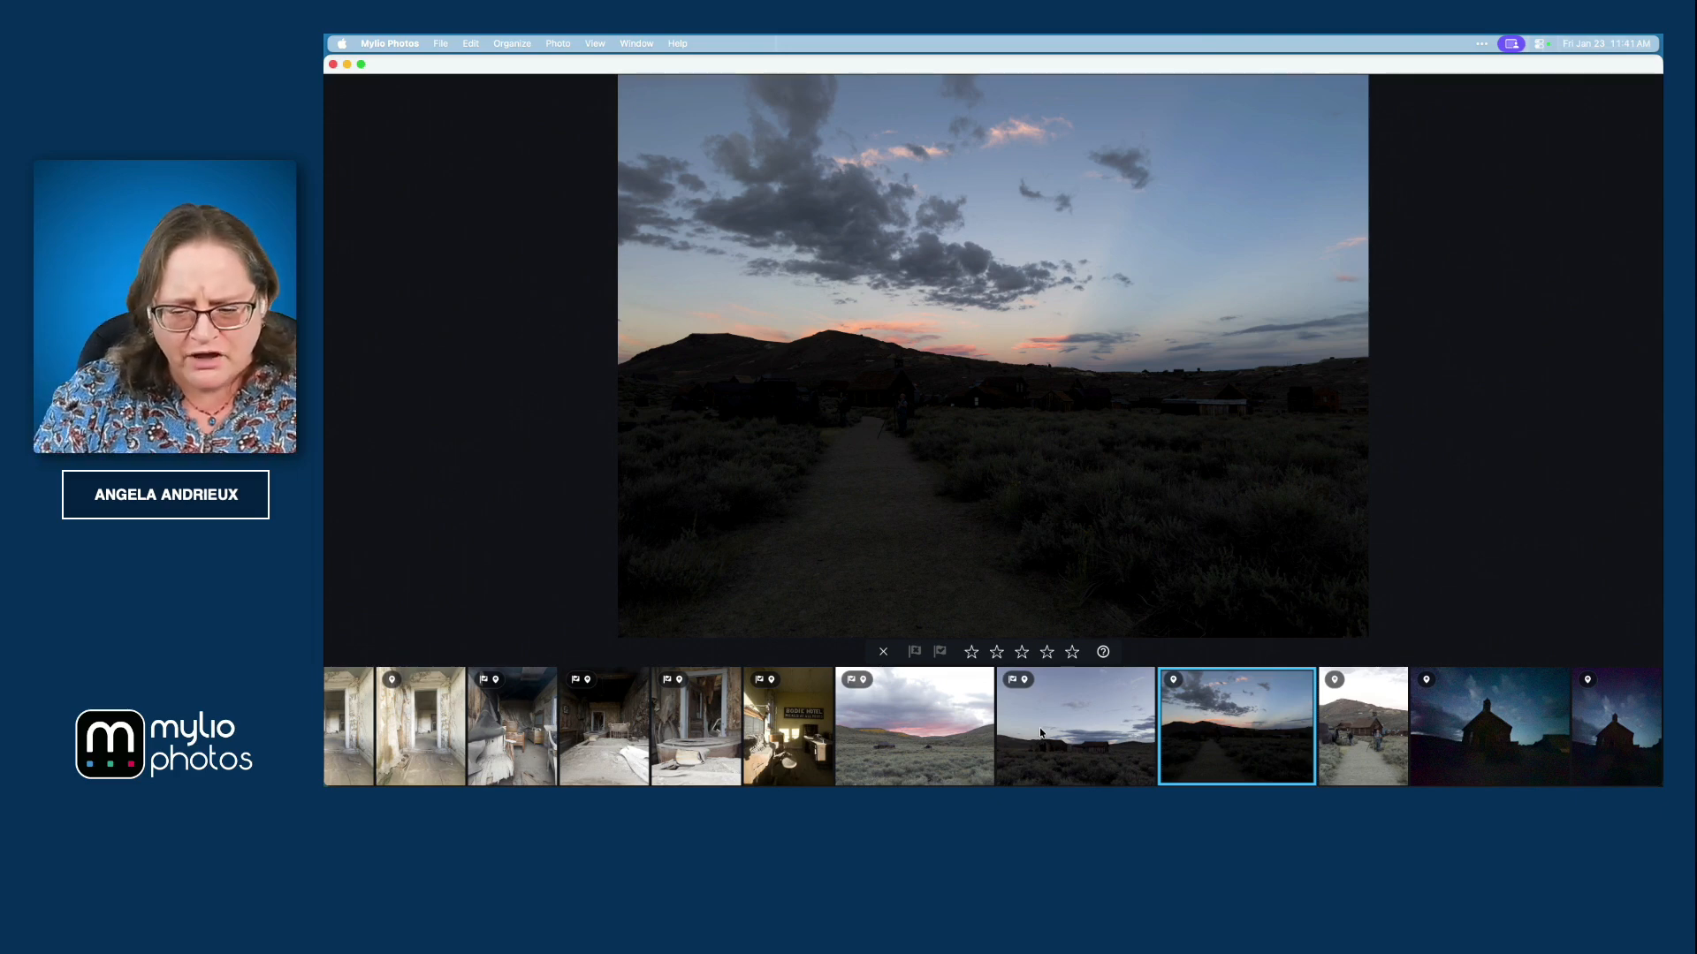
Step: Leave the dusk path and the photographers' path photos unflagged, and reject both grainy night shots of the church
key(Right)
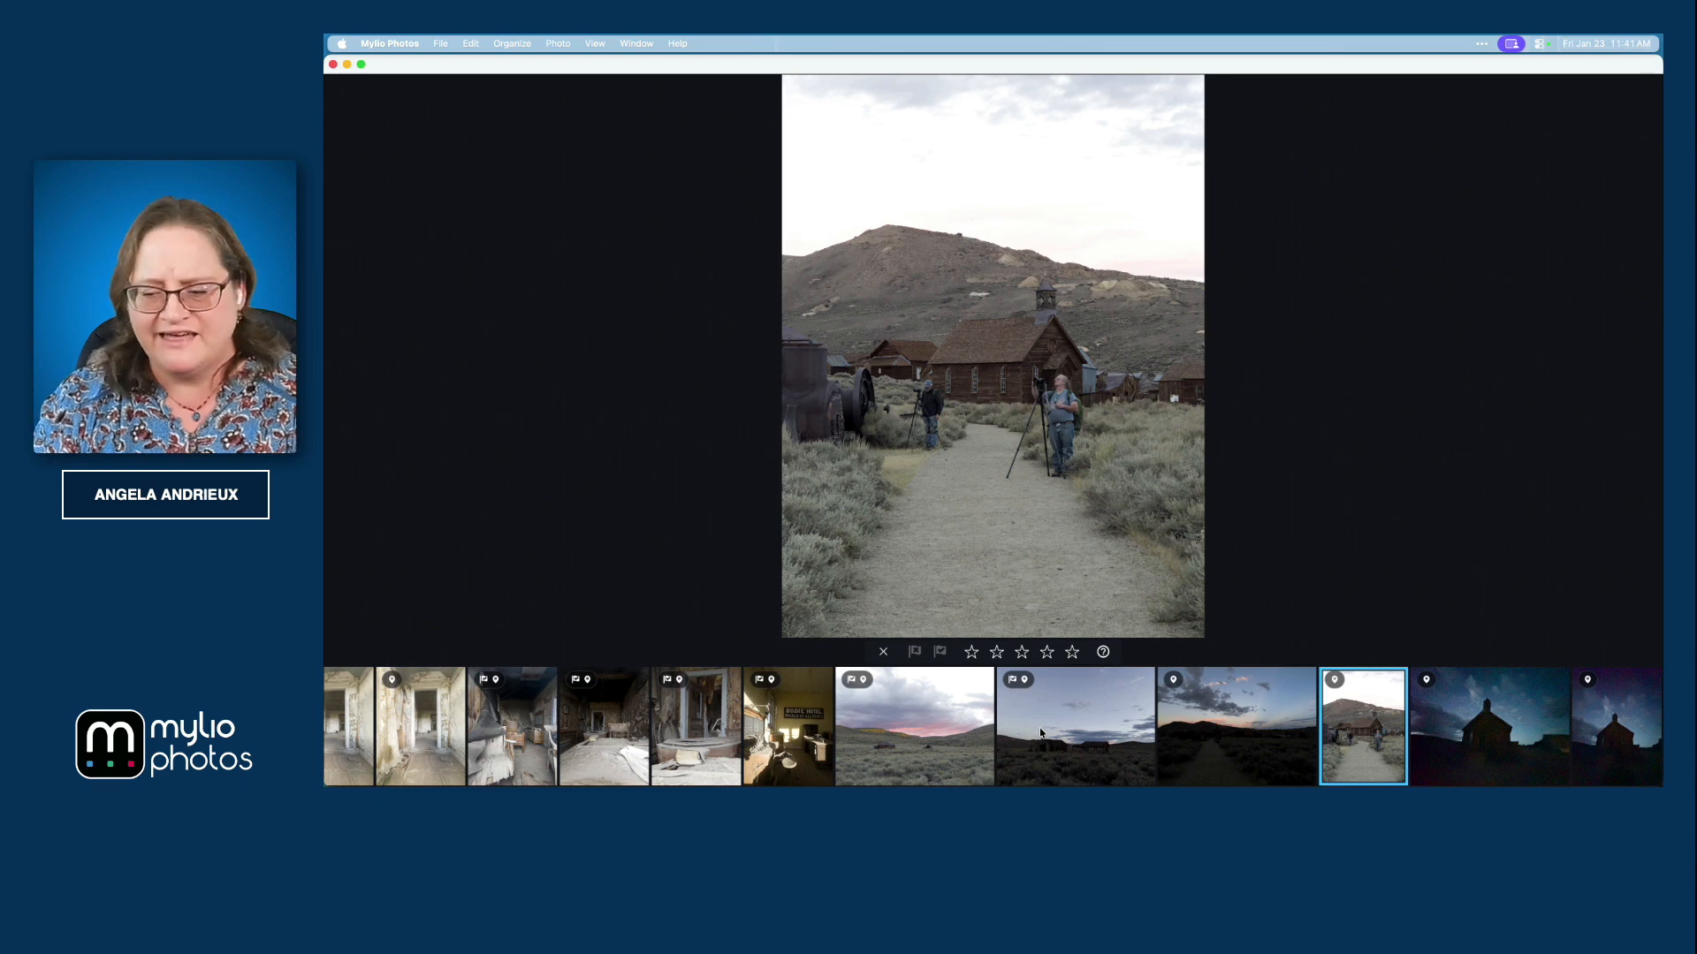
key(Right)
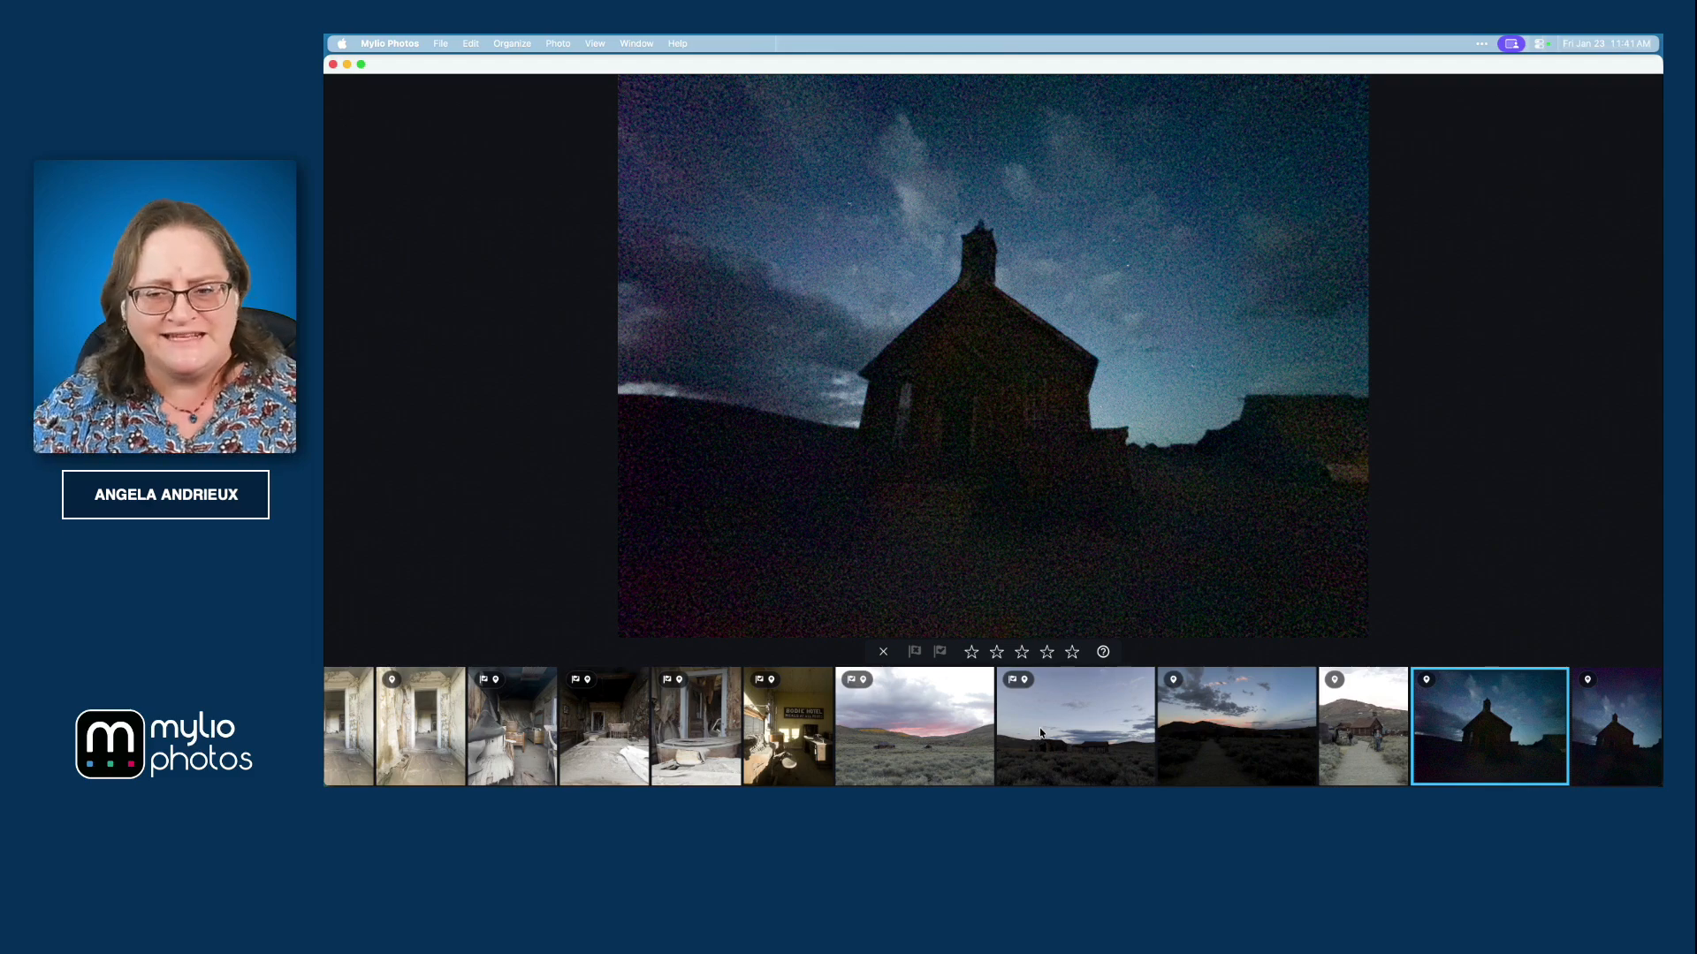
key(x)
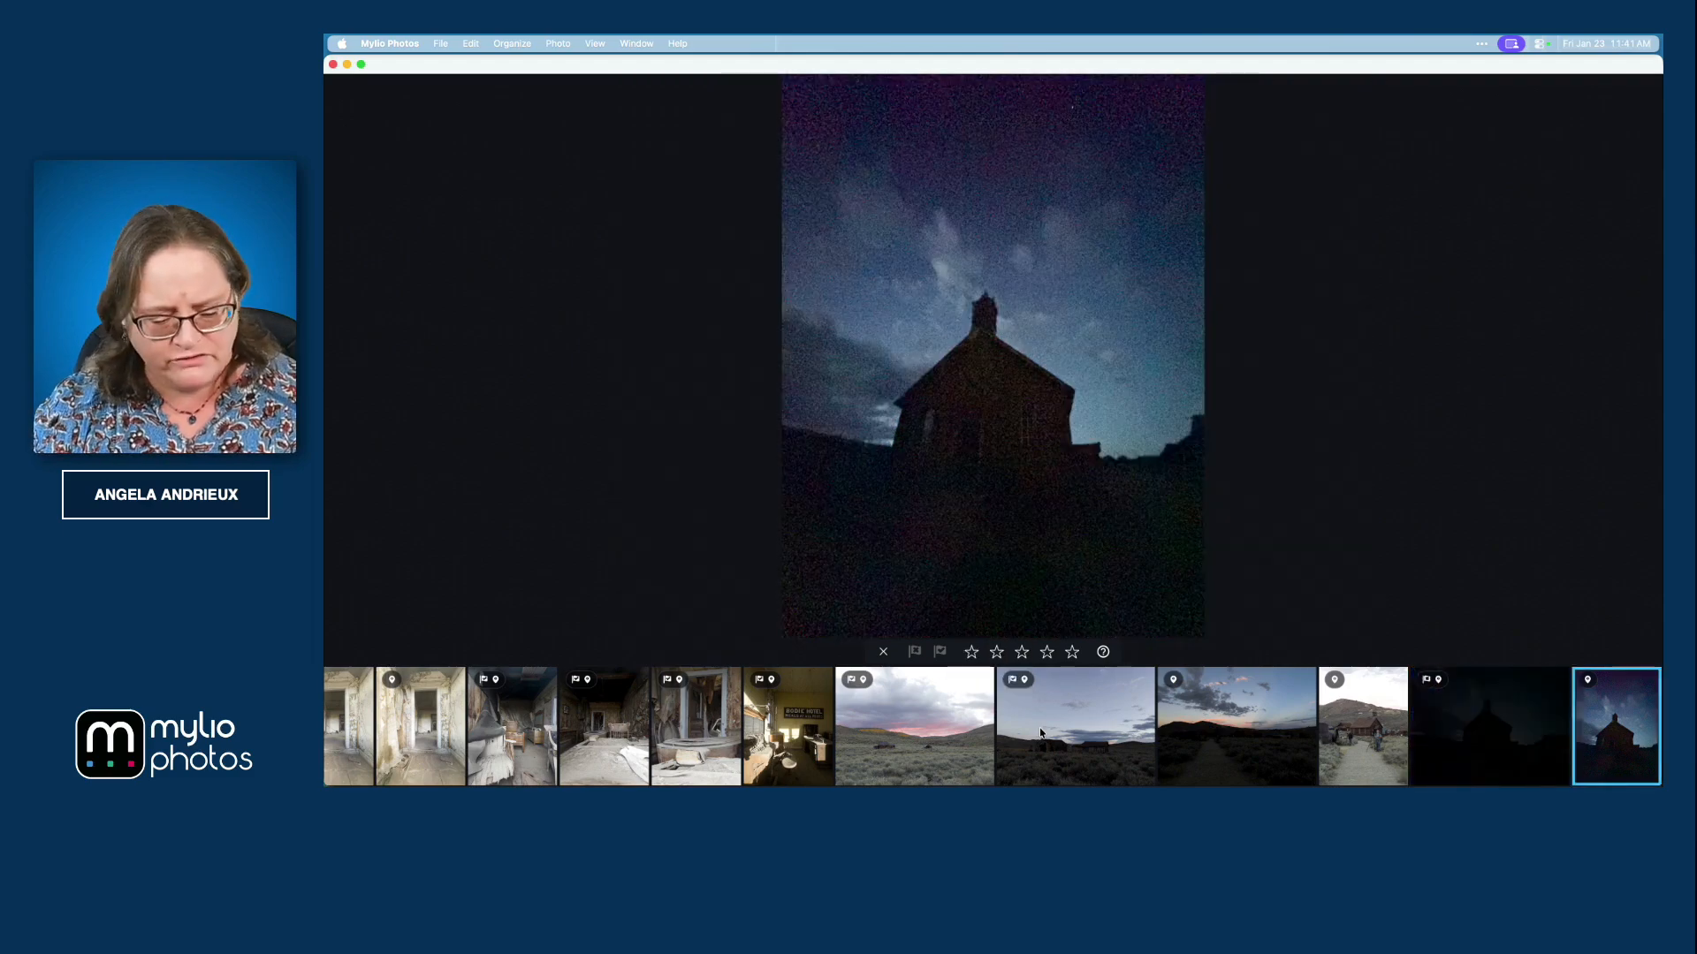
key(x)
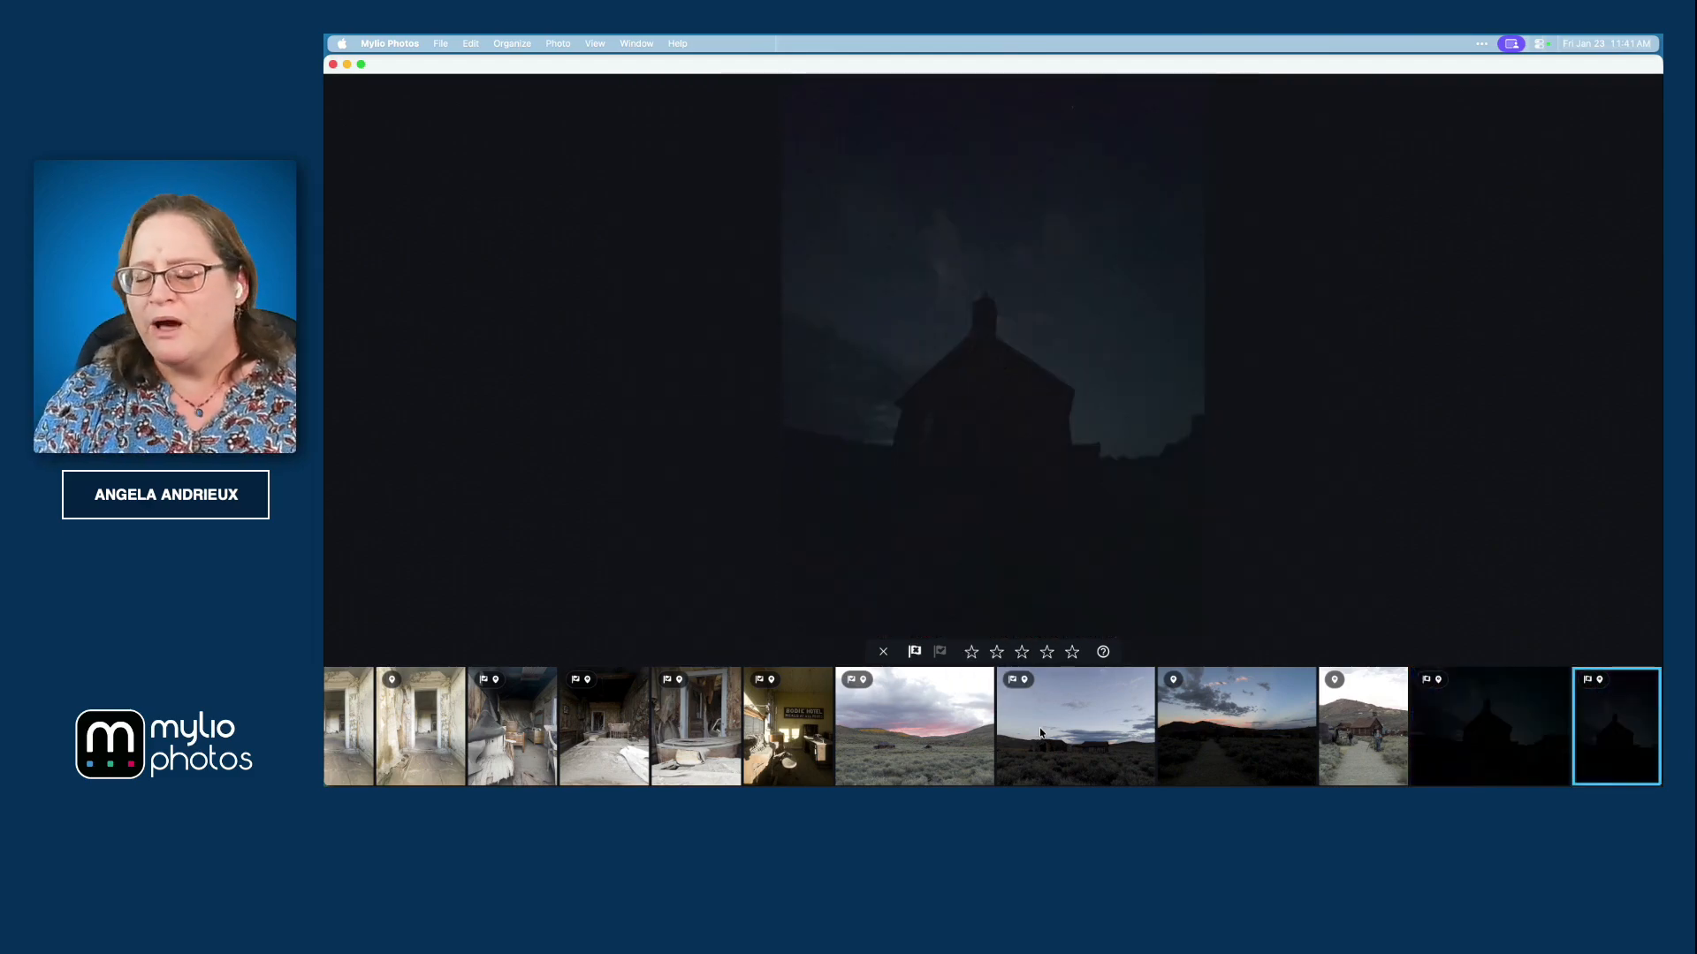
Step: Exit QuickReview and return to the start of the Sep 27, 2025 photo grid
click(883, 652)
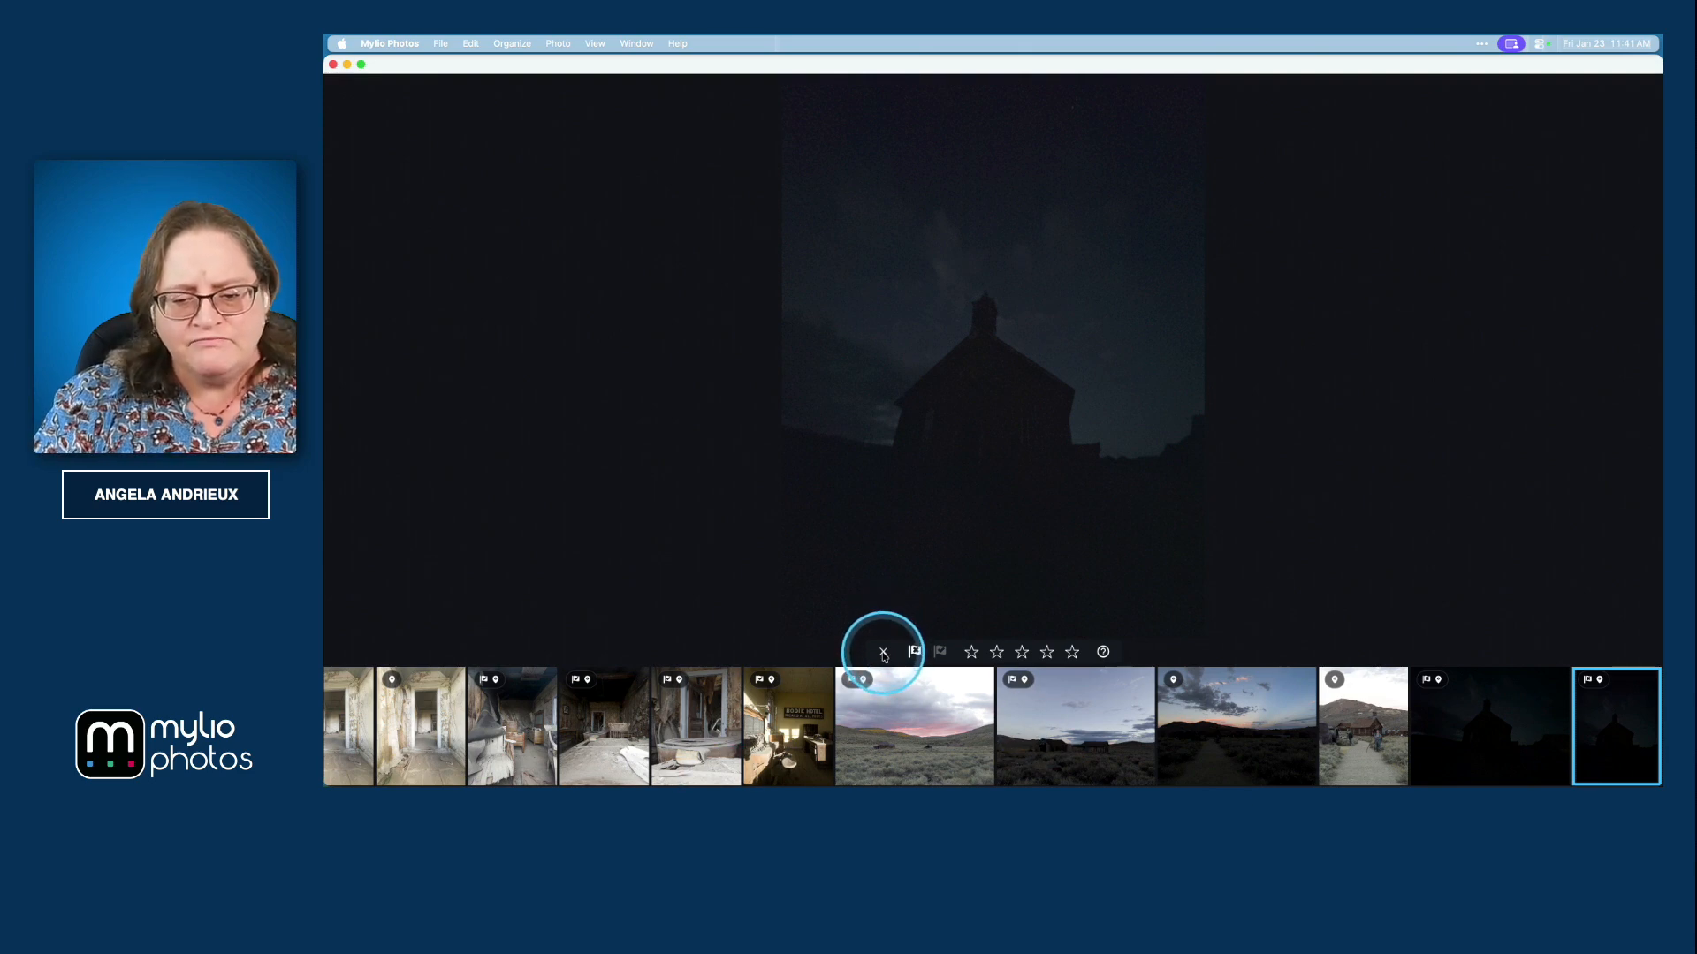
click(882, 654)
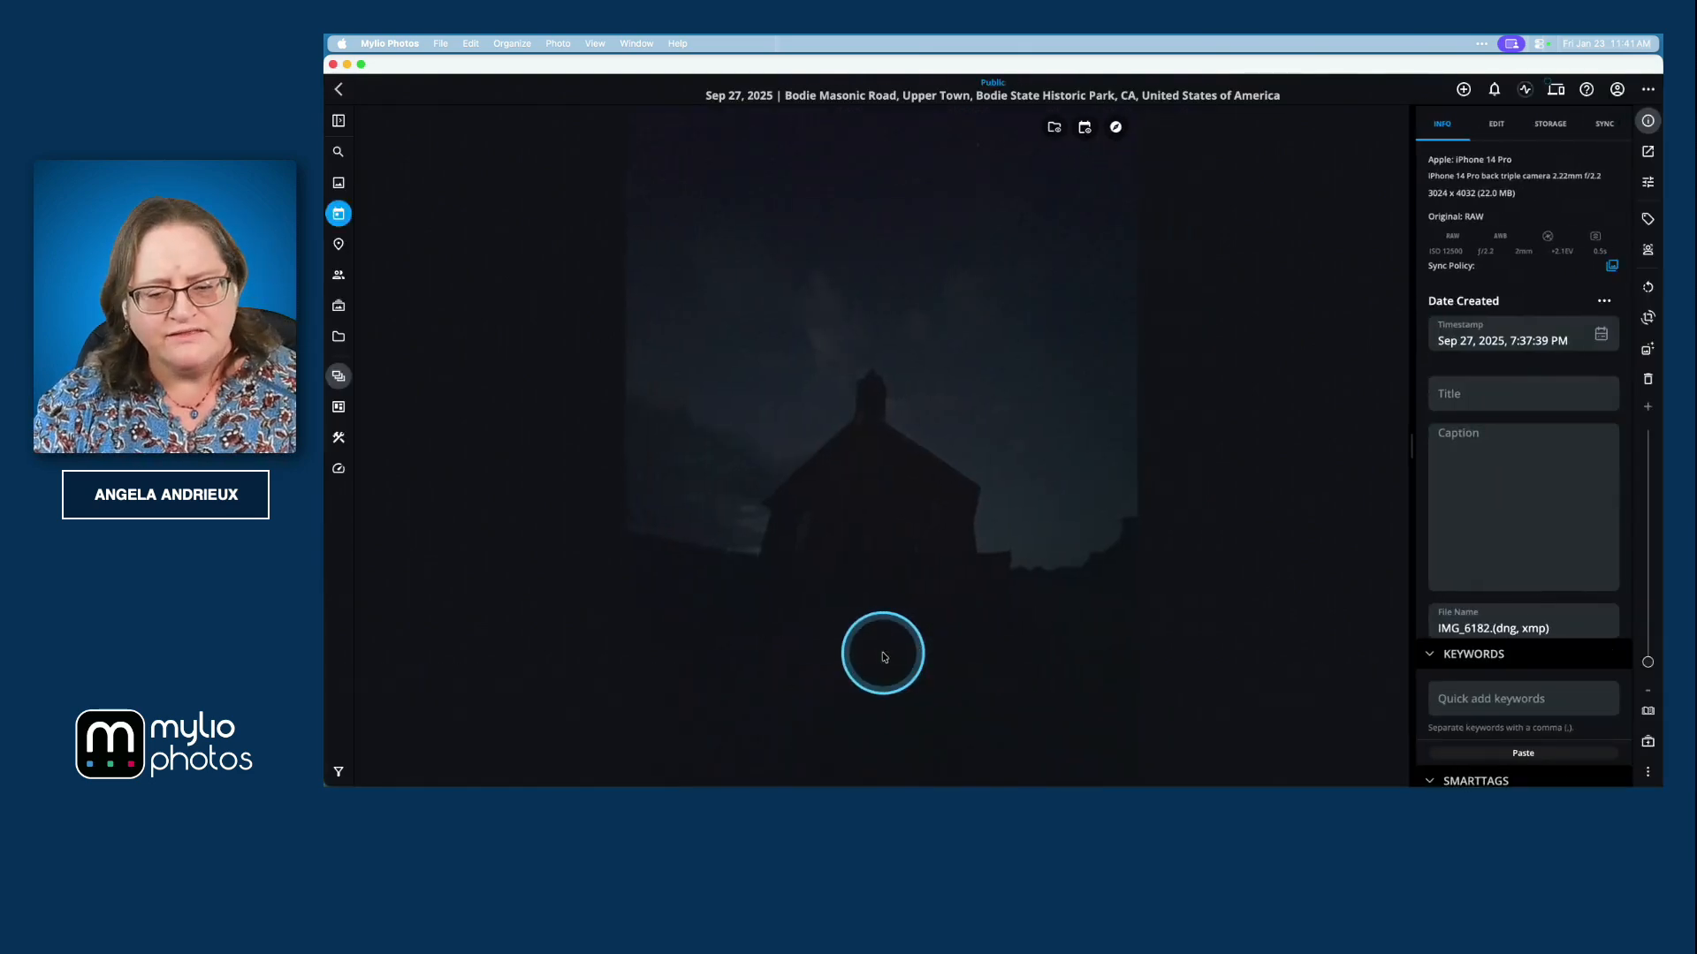
key(g)
scroll(942, 595, up, 10)
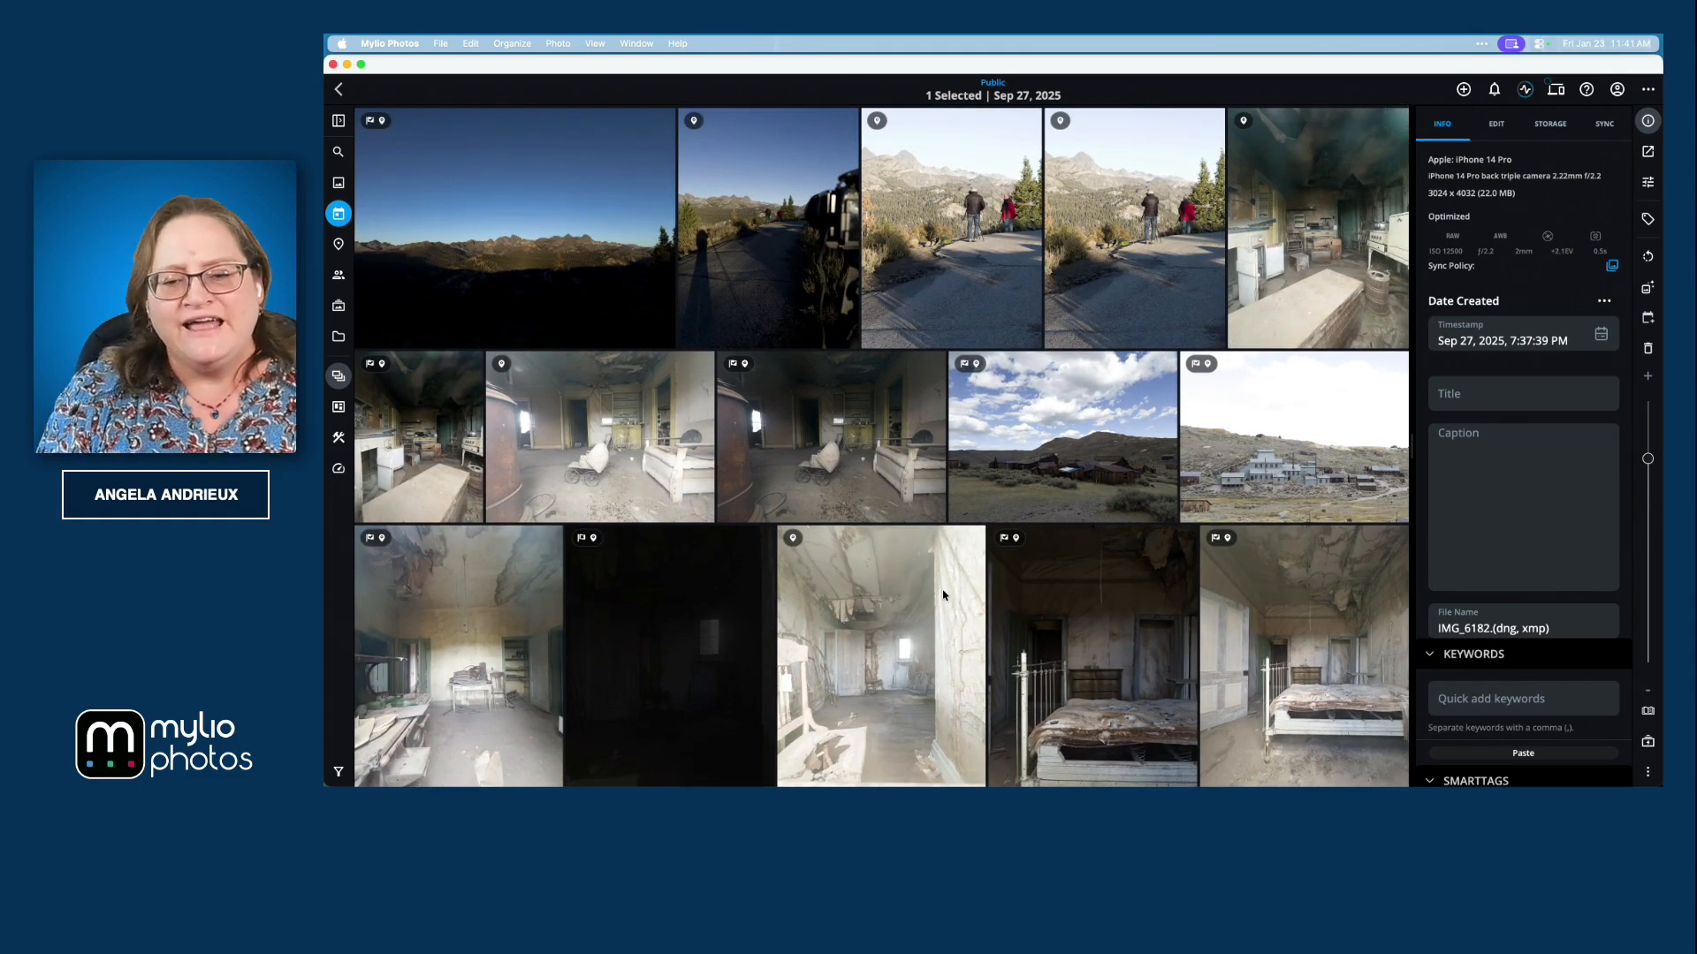
Step: Switch to Keynote to show the Step 3 slide about reviewing rejects, and return to Mylio Photos
key(super+Tab)
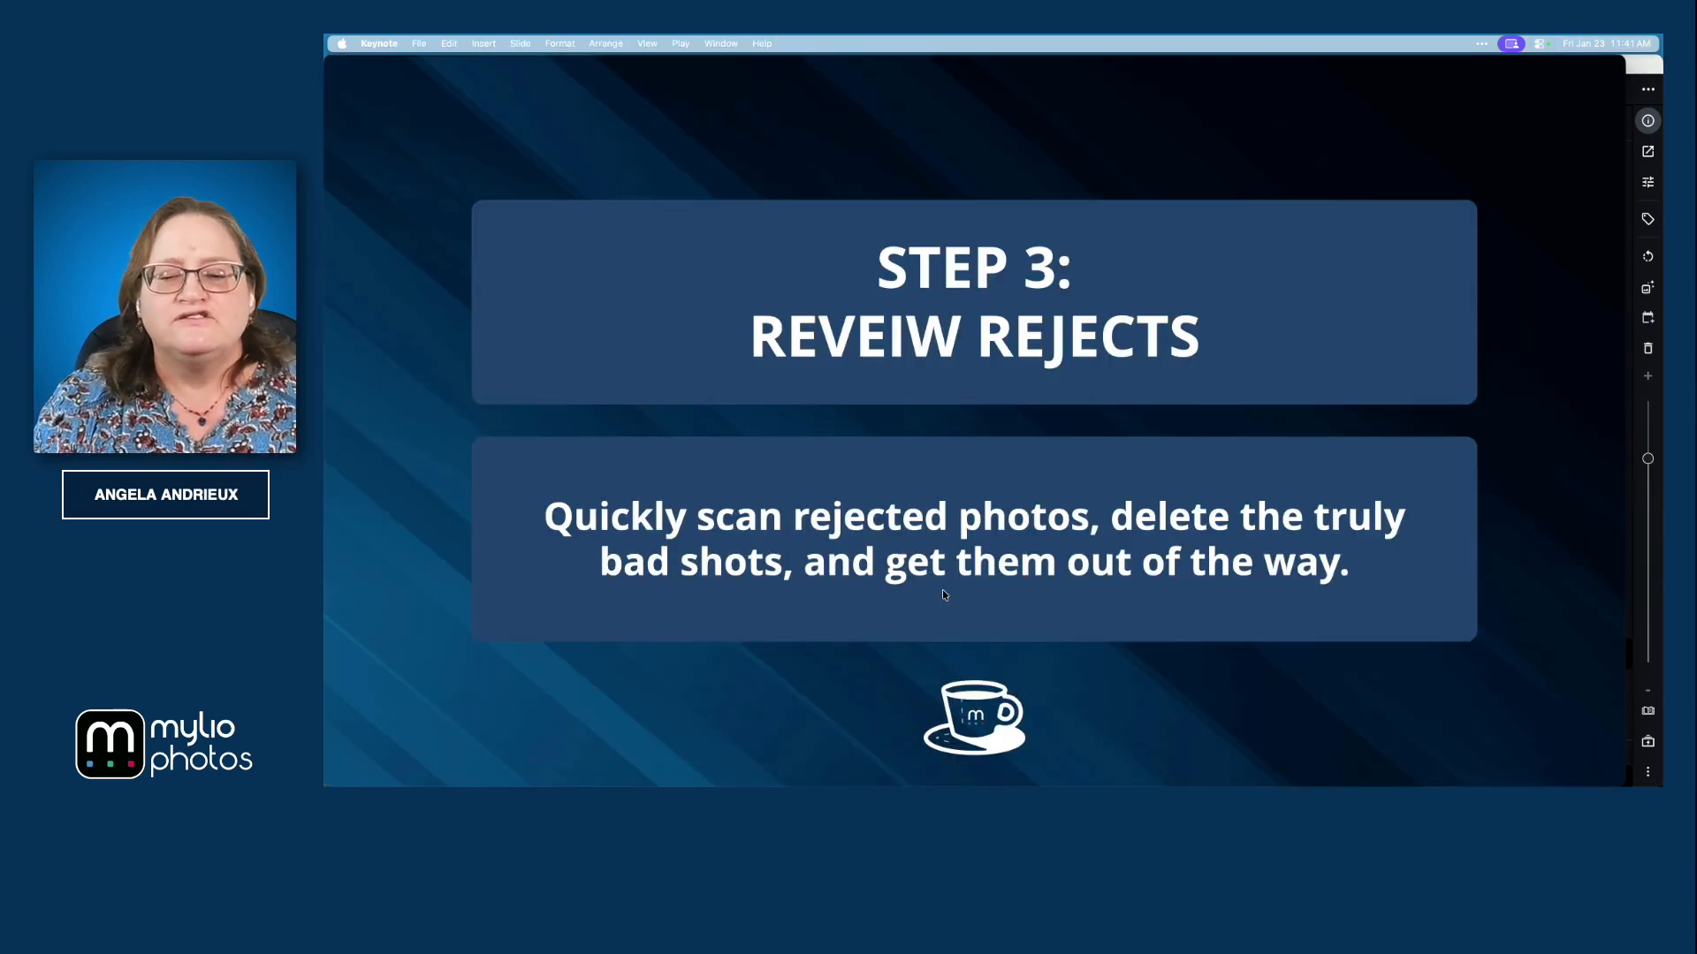
key(super+Tab)
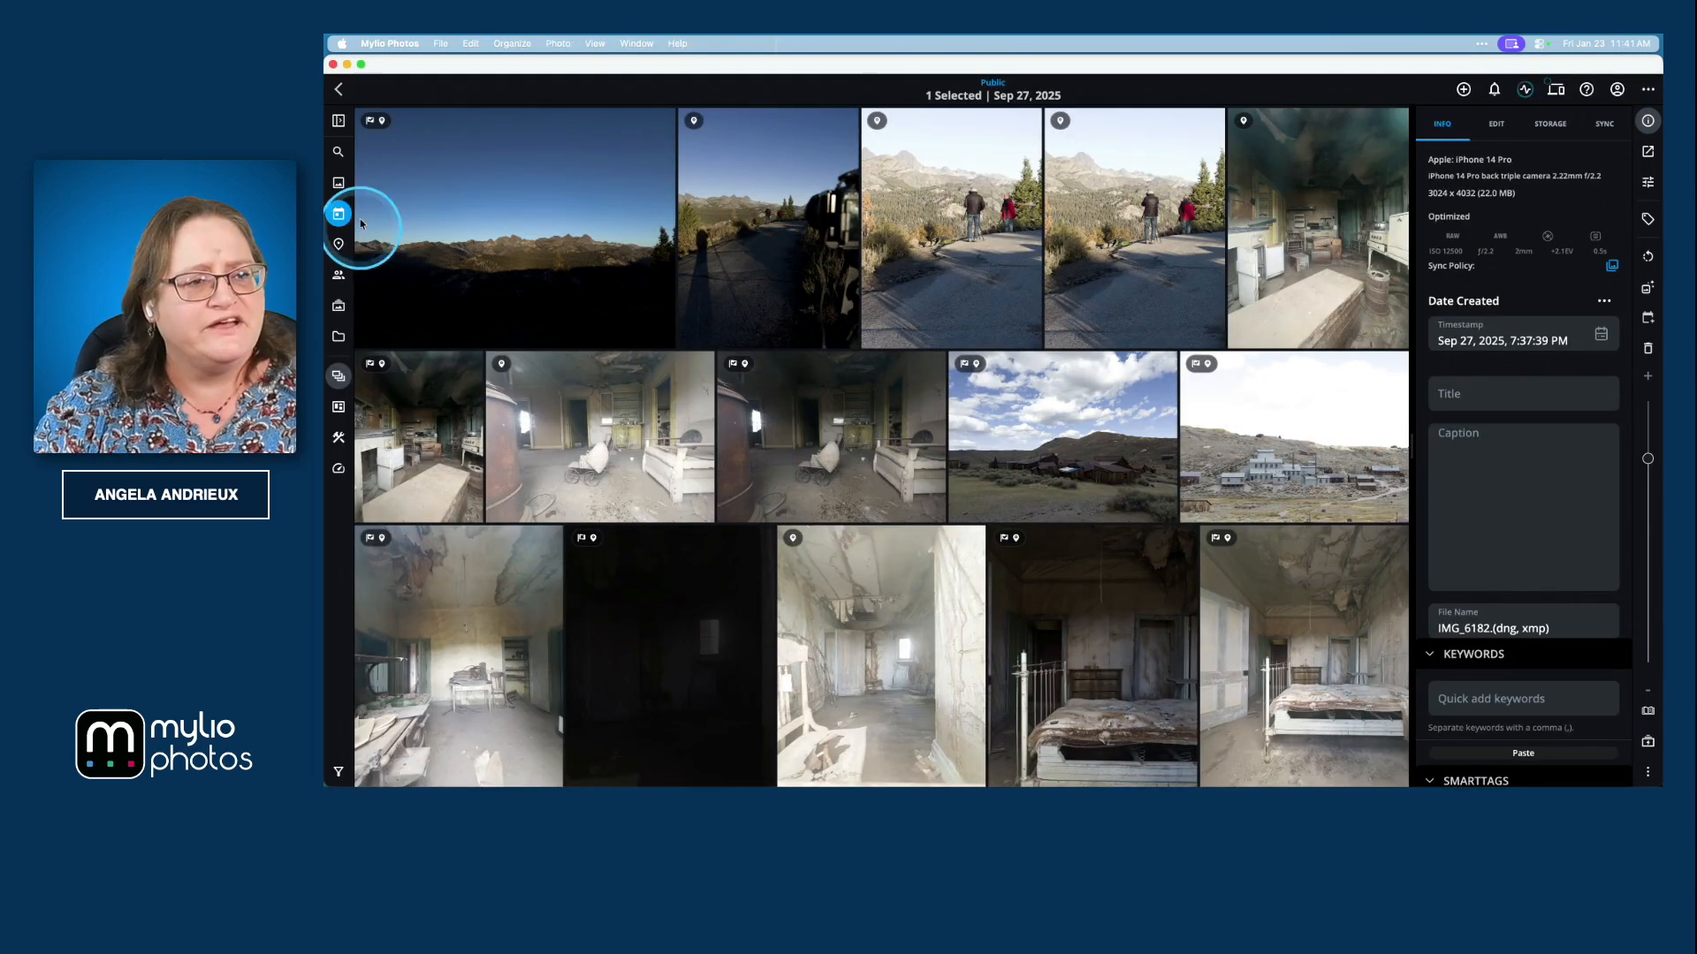
Step: Filter the Sep 27, 2025 photos to those flagged Rejected, and check the dark room photo at full size before returning to the grid
click(340, 123)
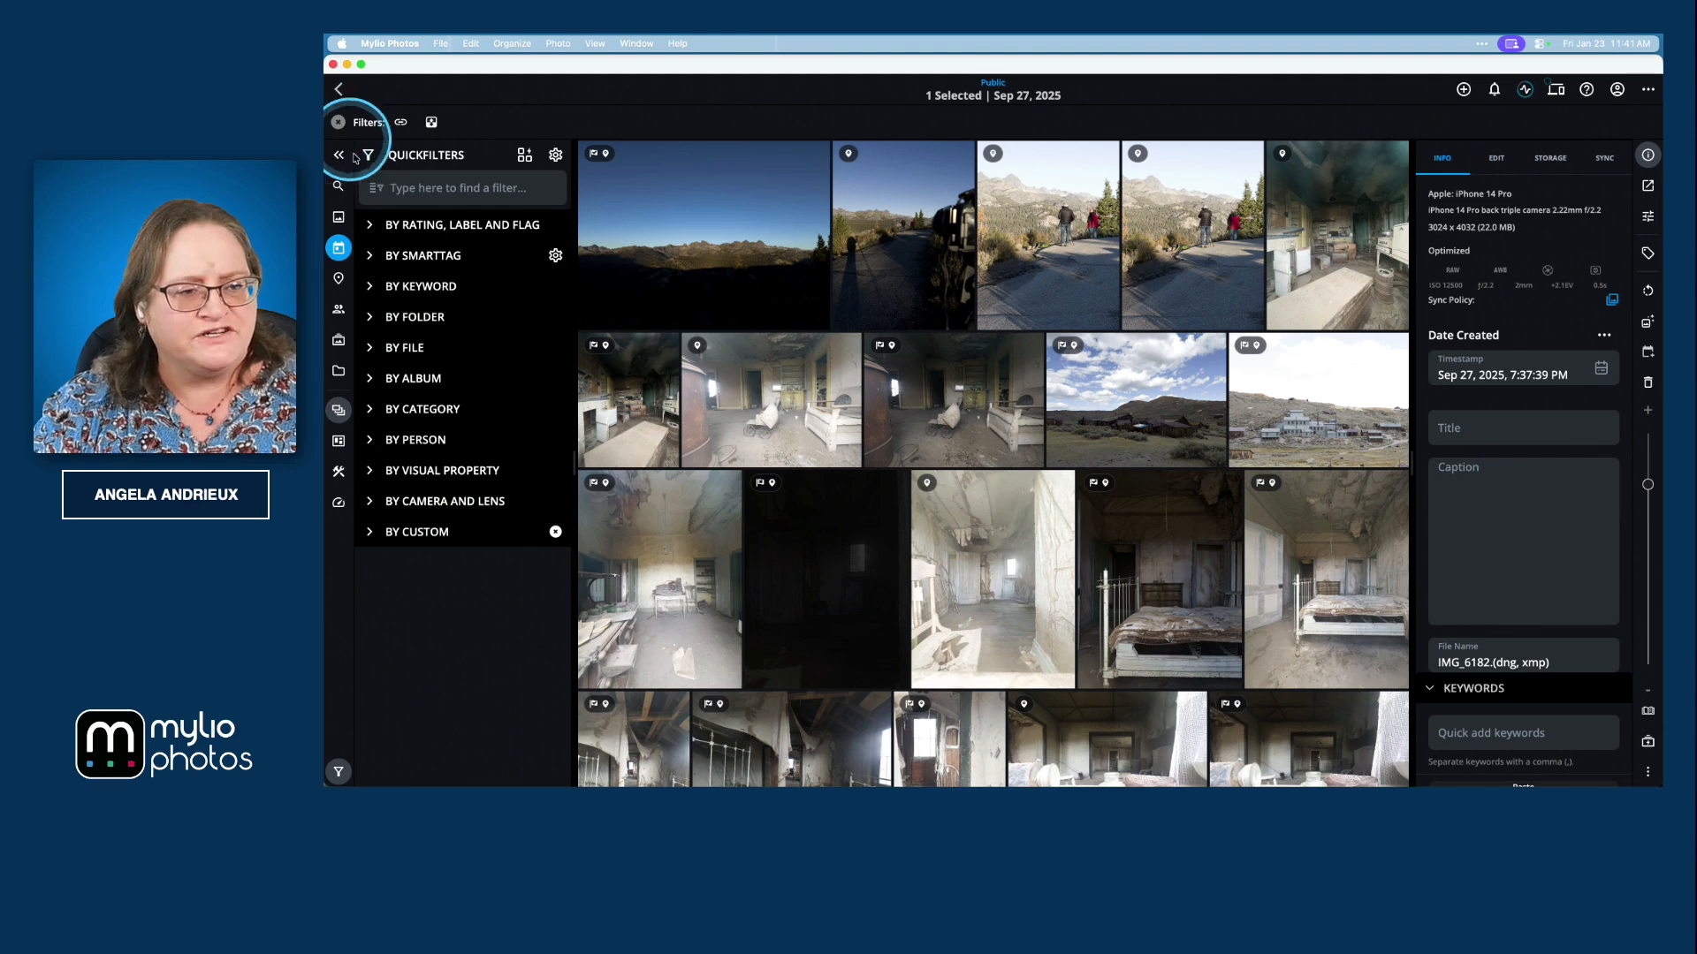
click(371, 226)
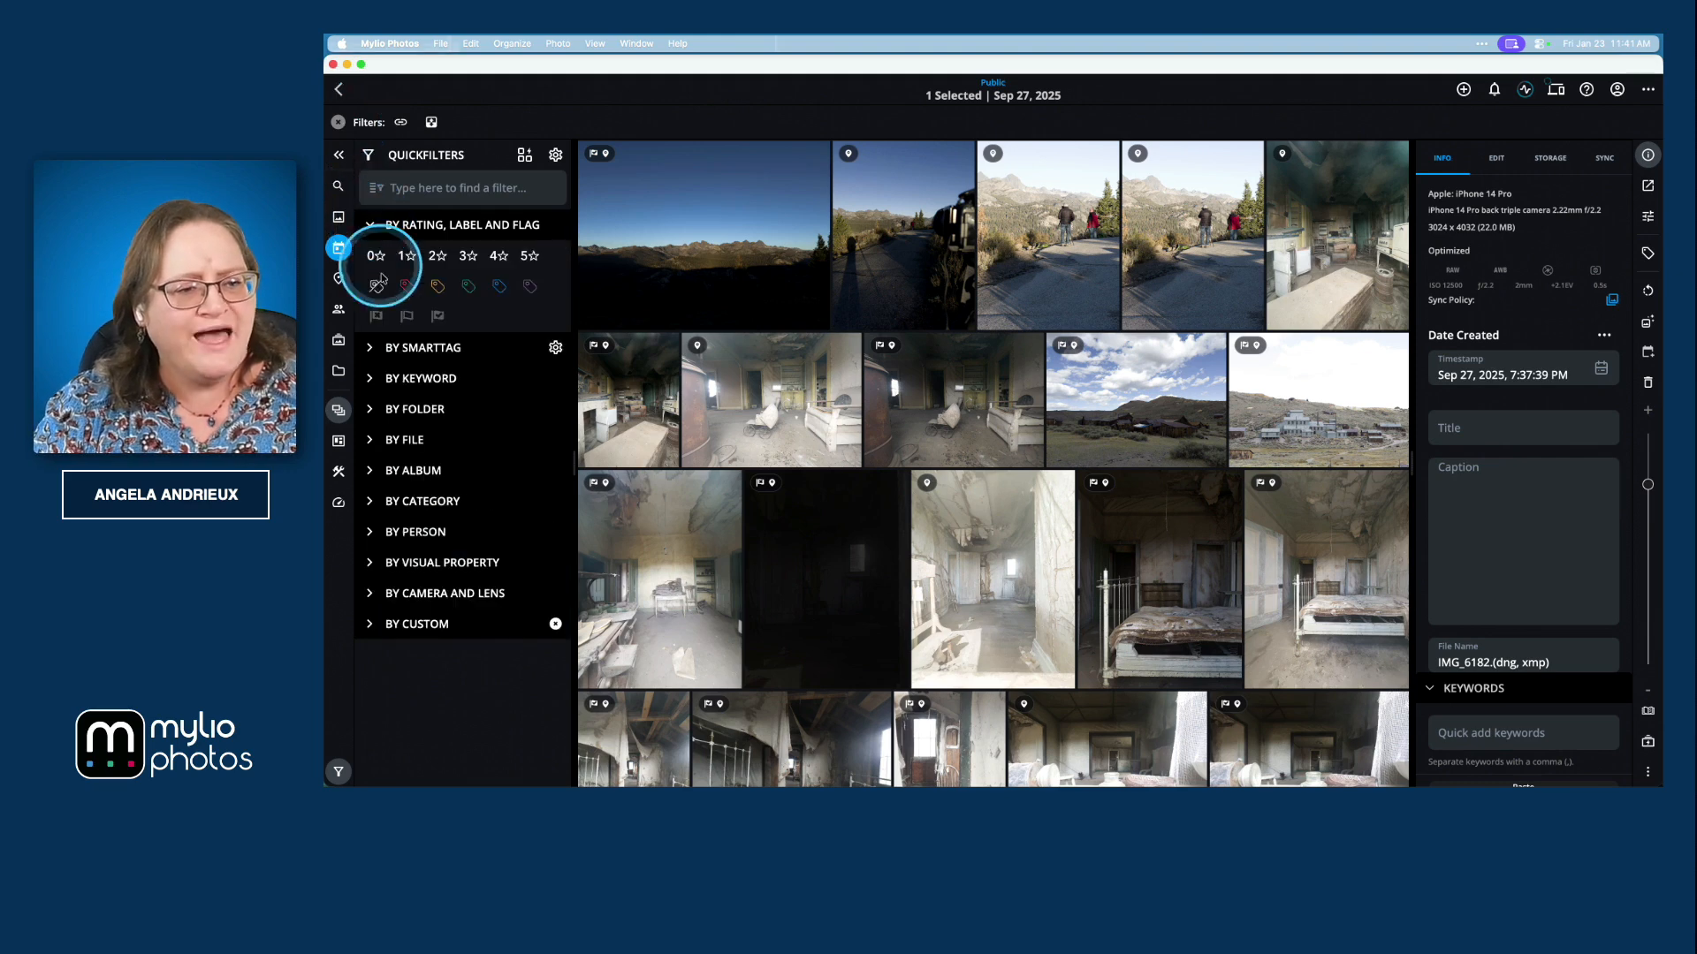
click(376, 316)
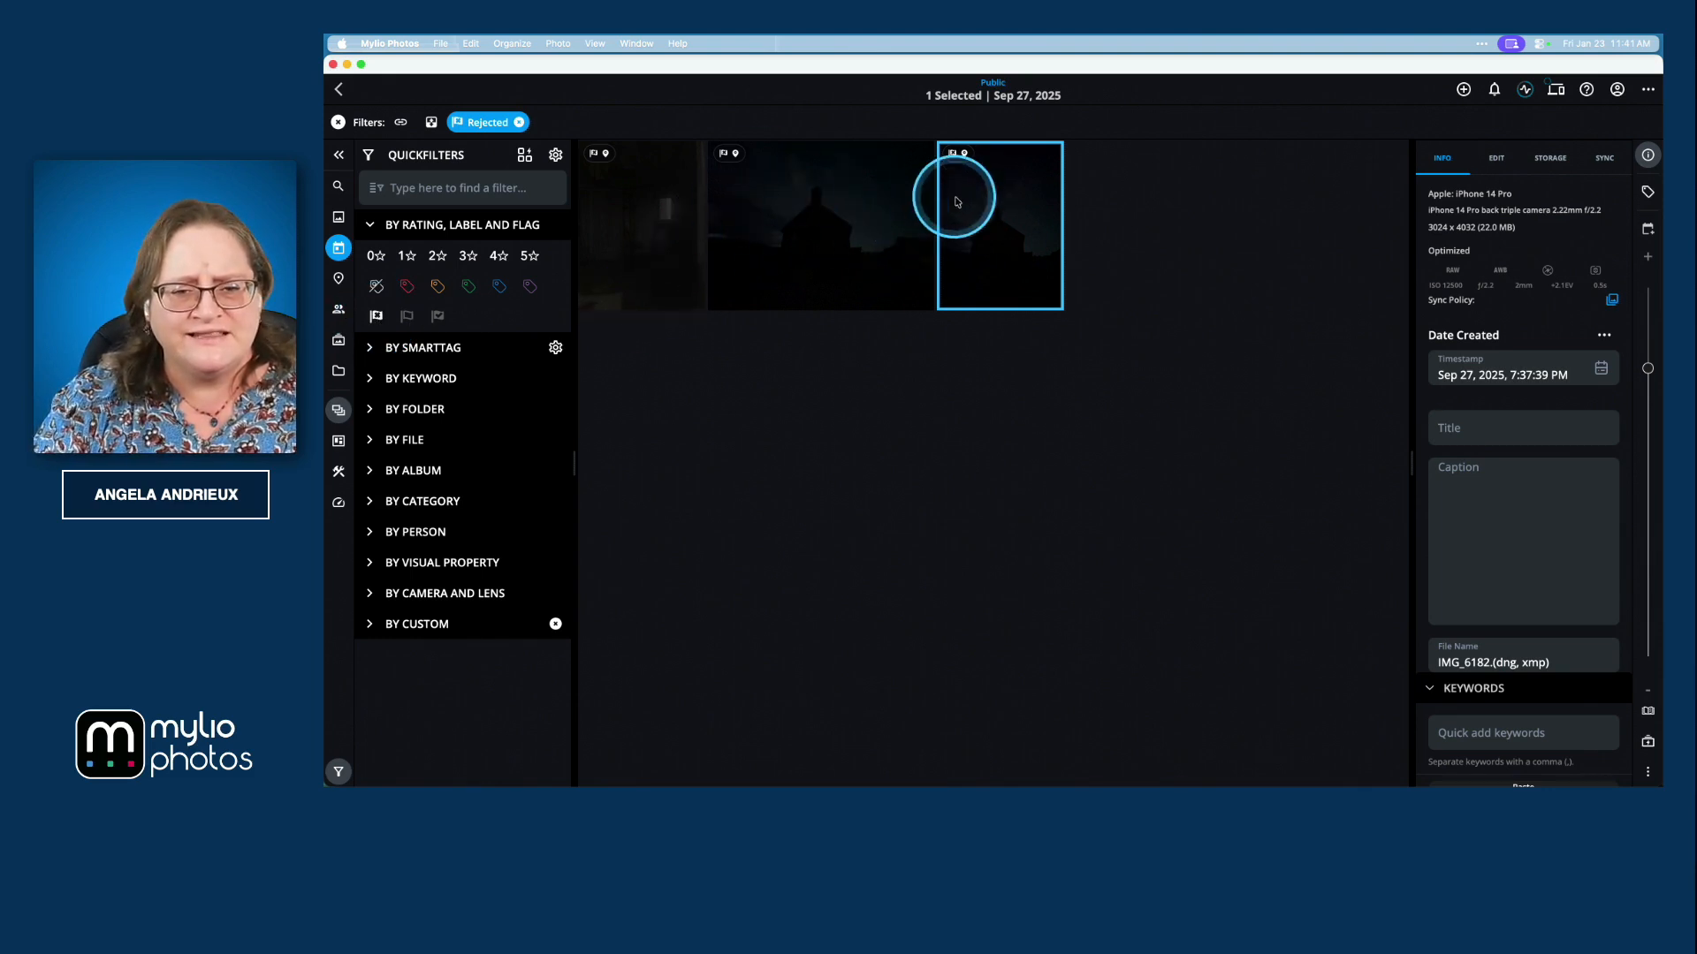
double_click(676, 229)
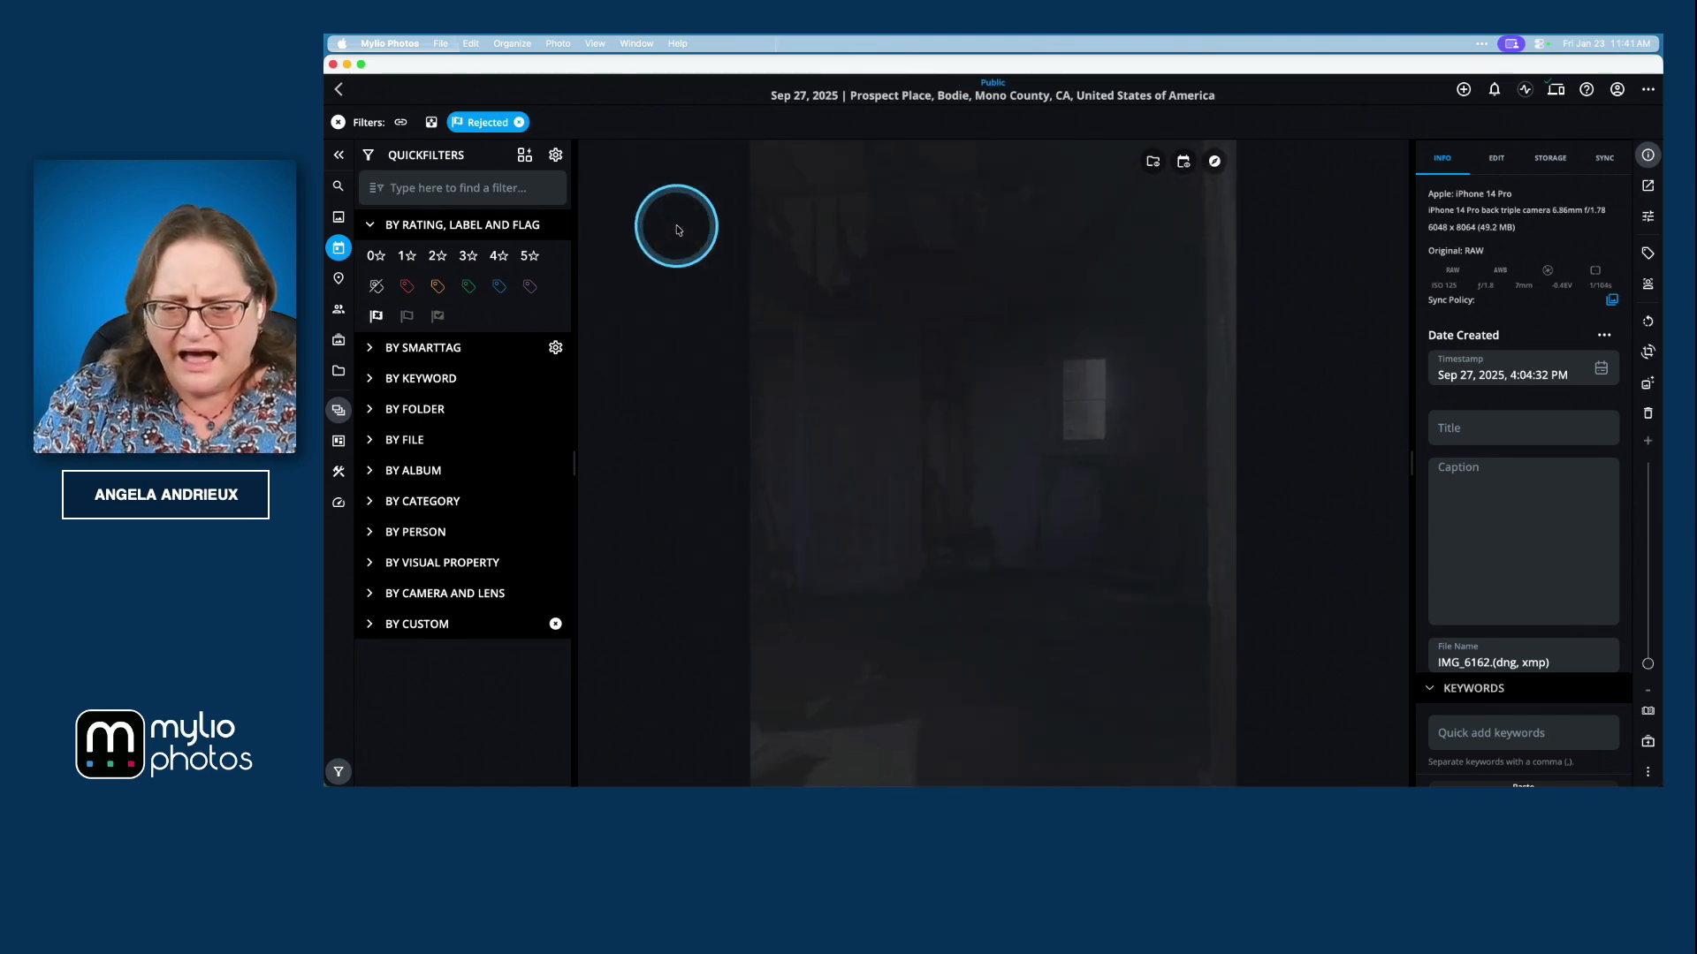
click(339, 89)
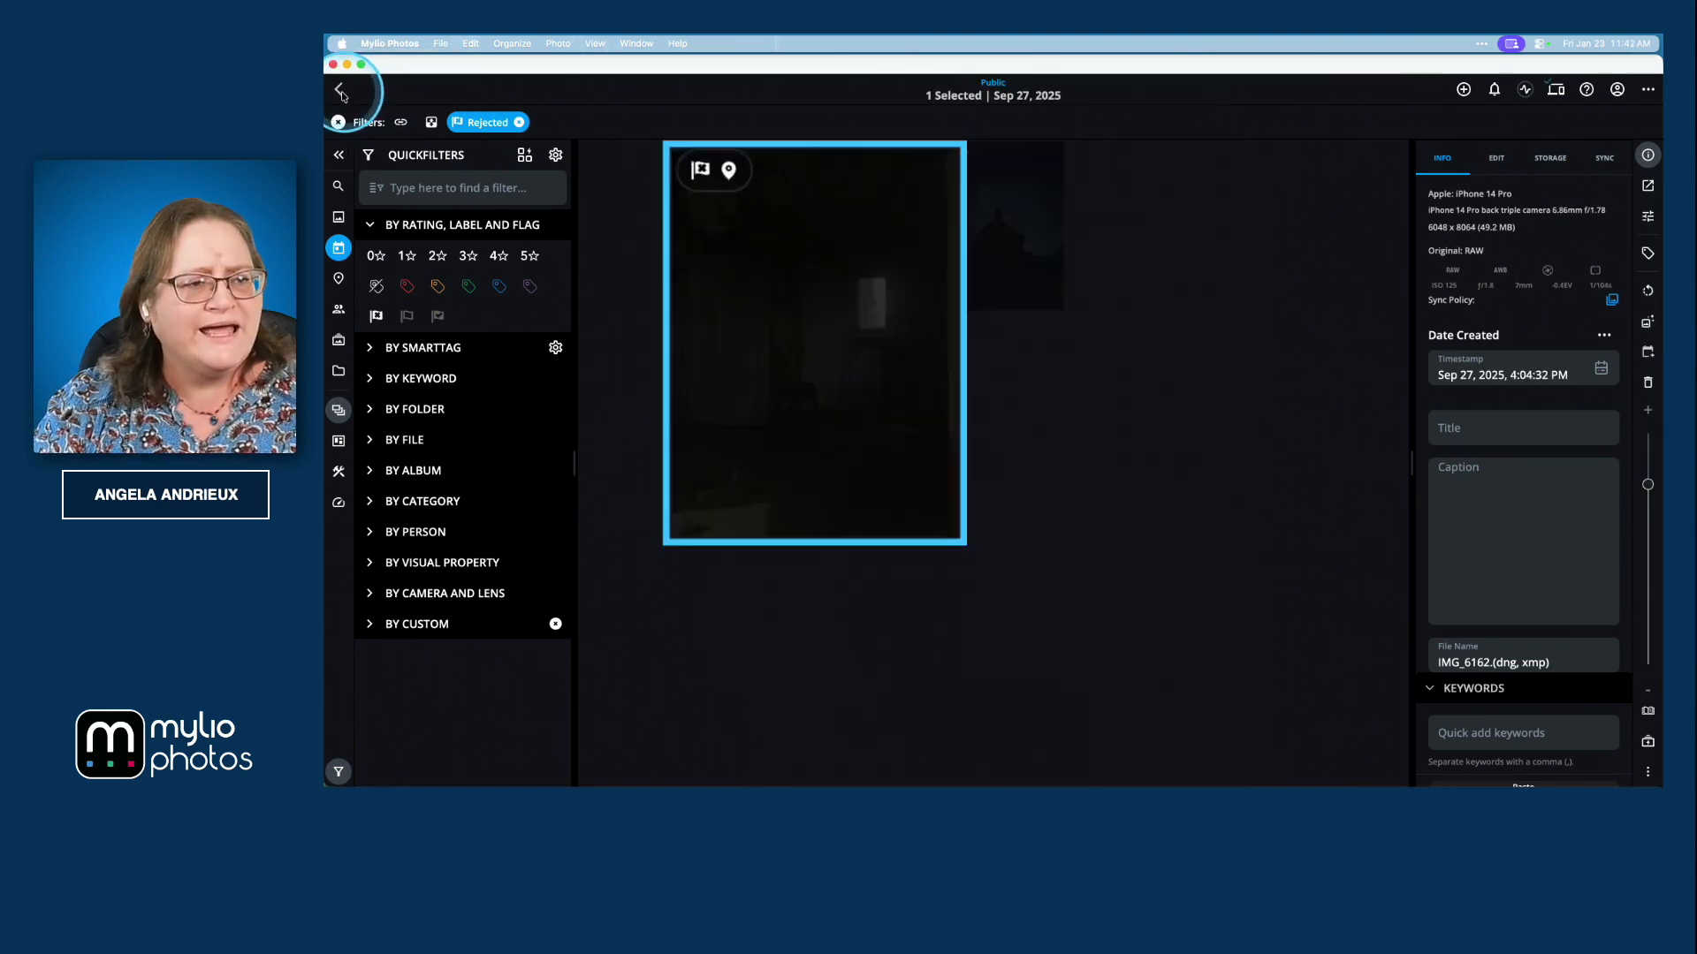
shift+click(1014, 248)
key(BackSpace)
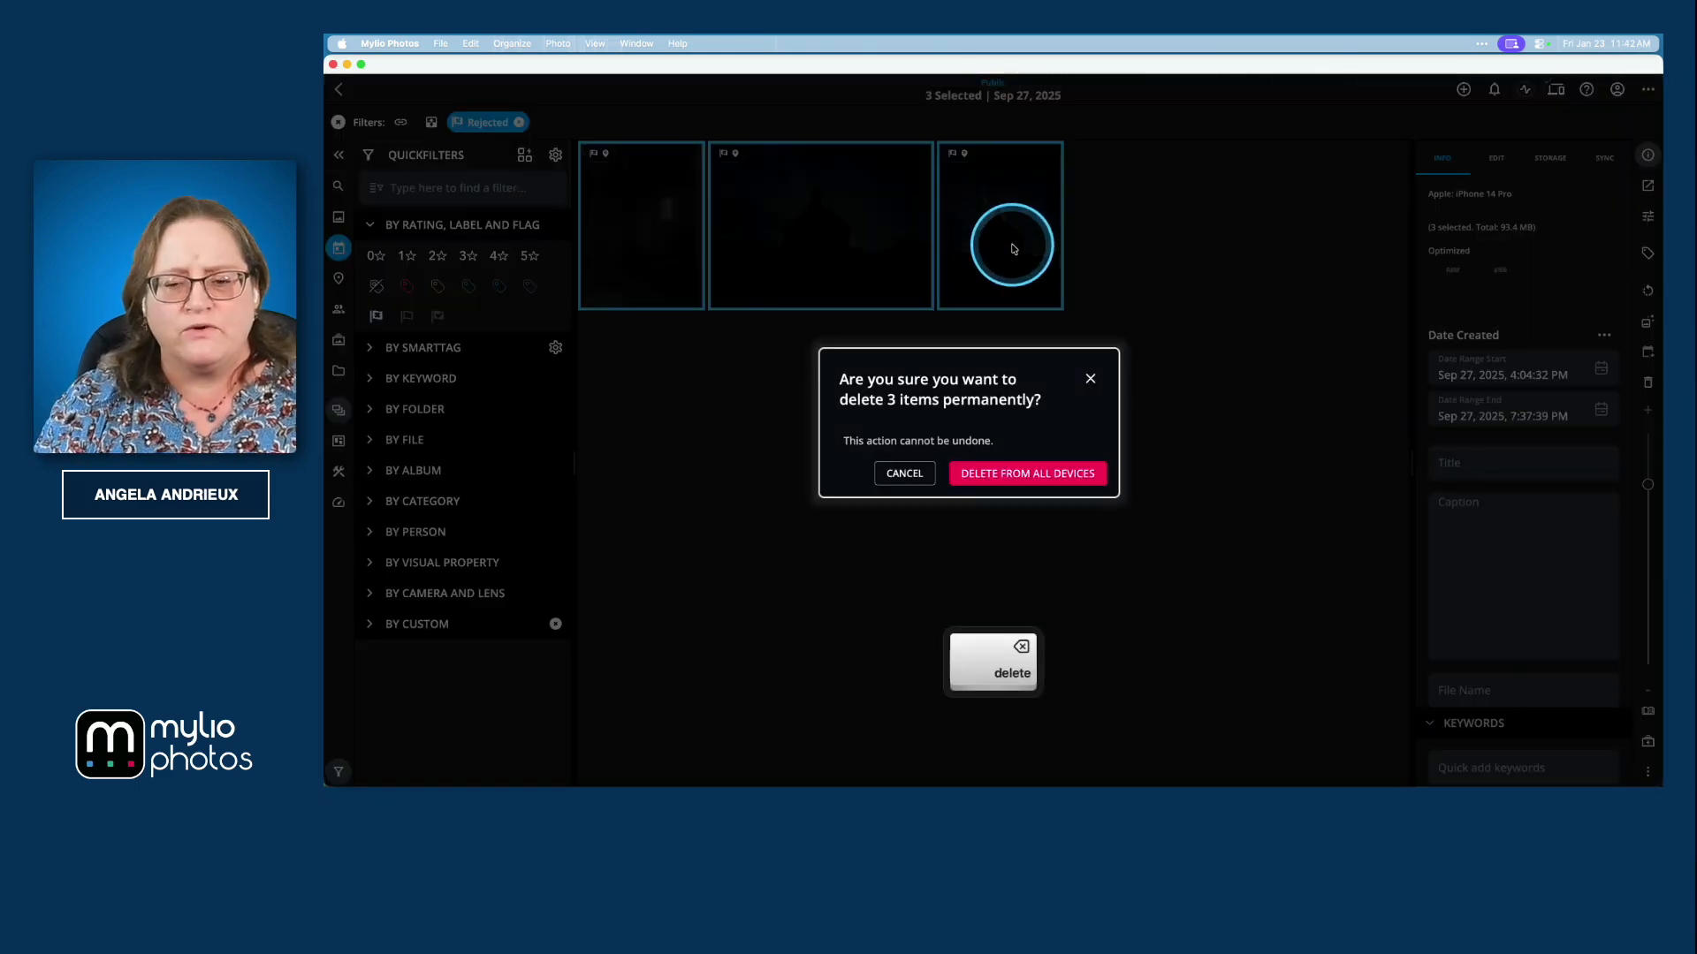
click(1089, 379)
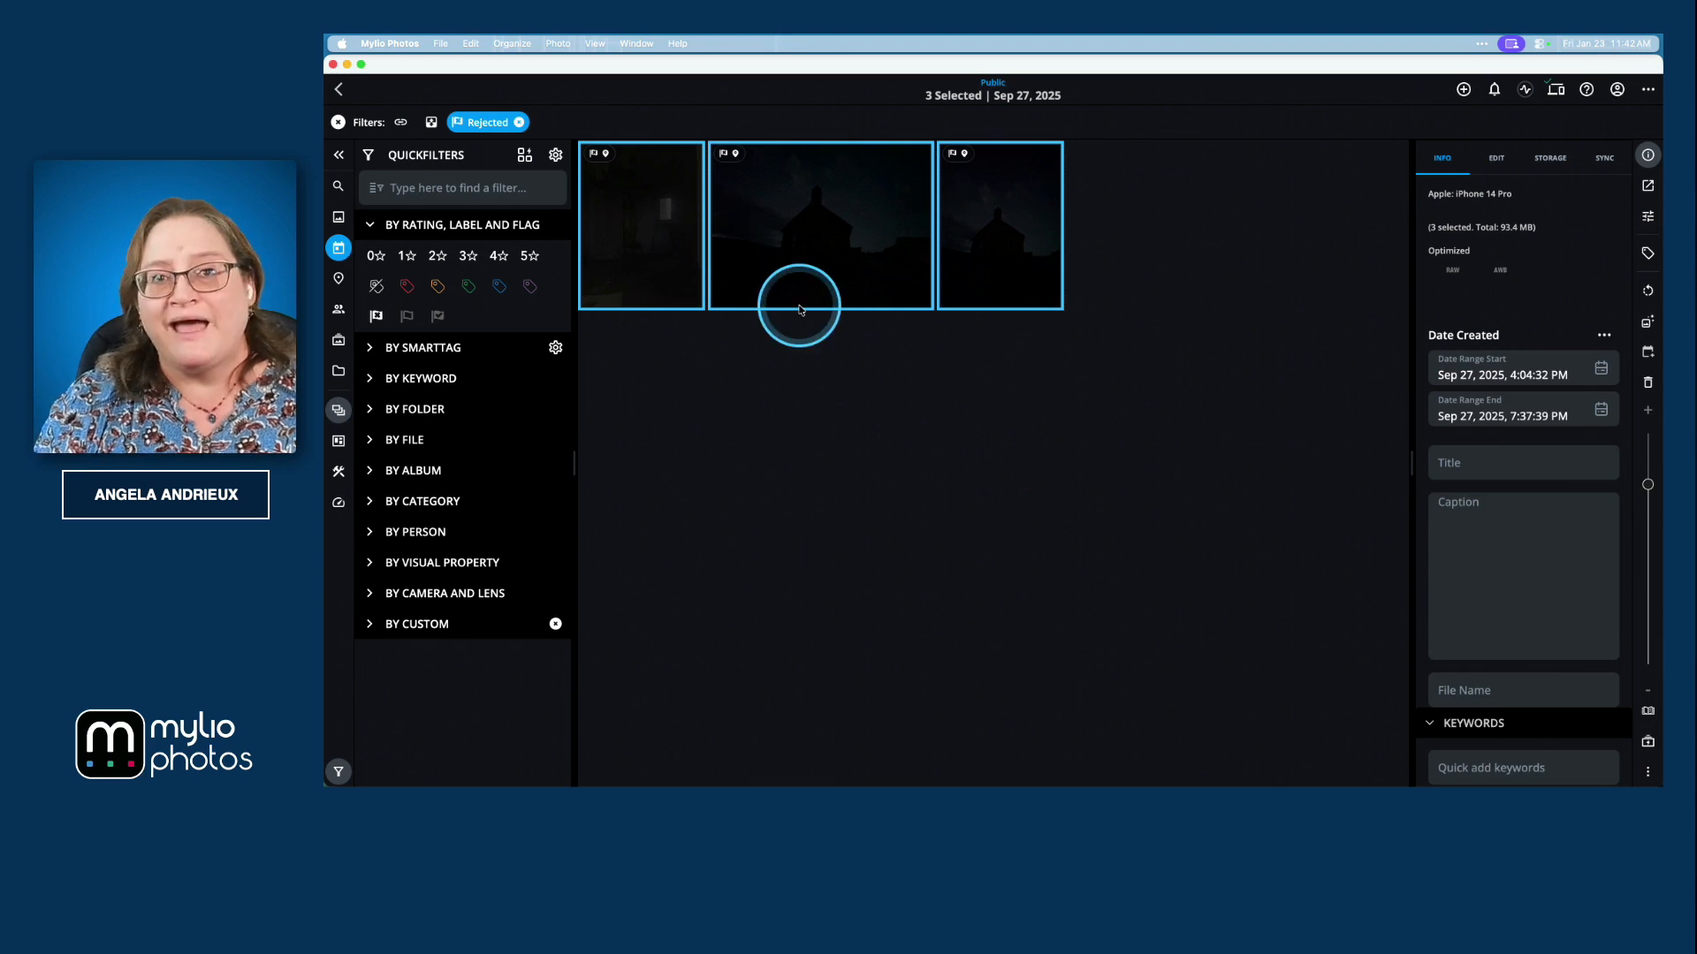
Step: Delete the rejected photos permanently from all devices with the Delete Rejected Photos command
click(559, 44)
mouse_move(515, 44)
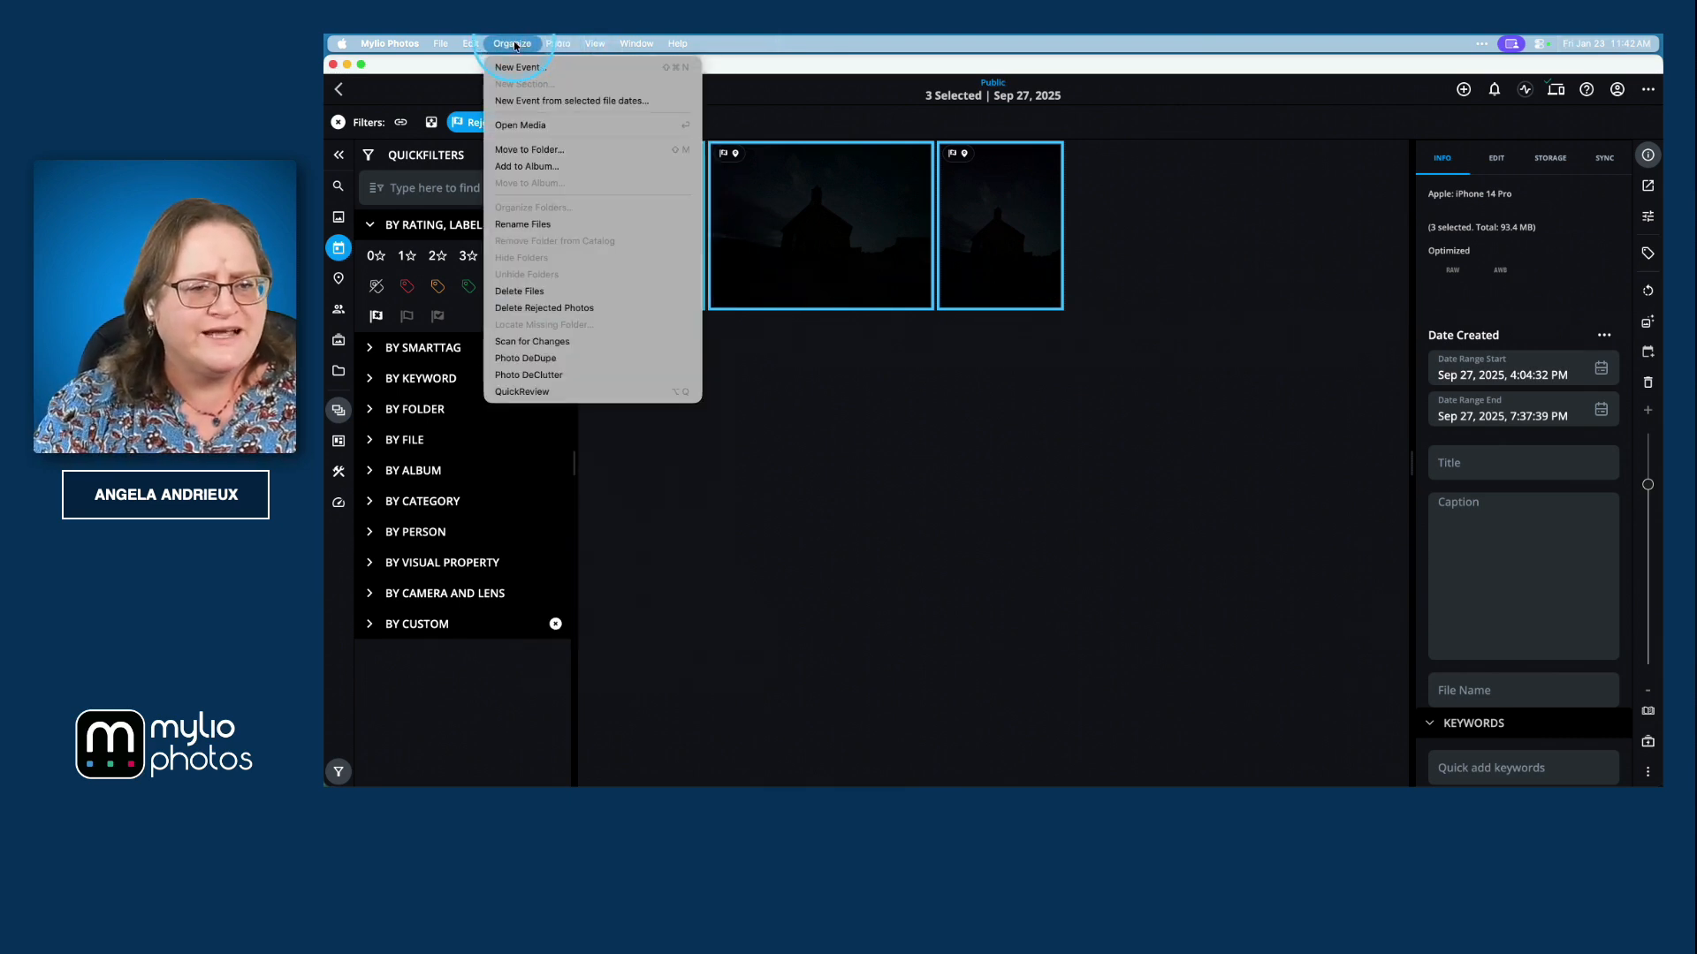
click(574, 310)
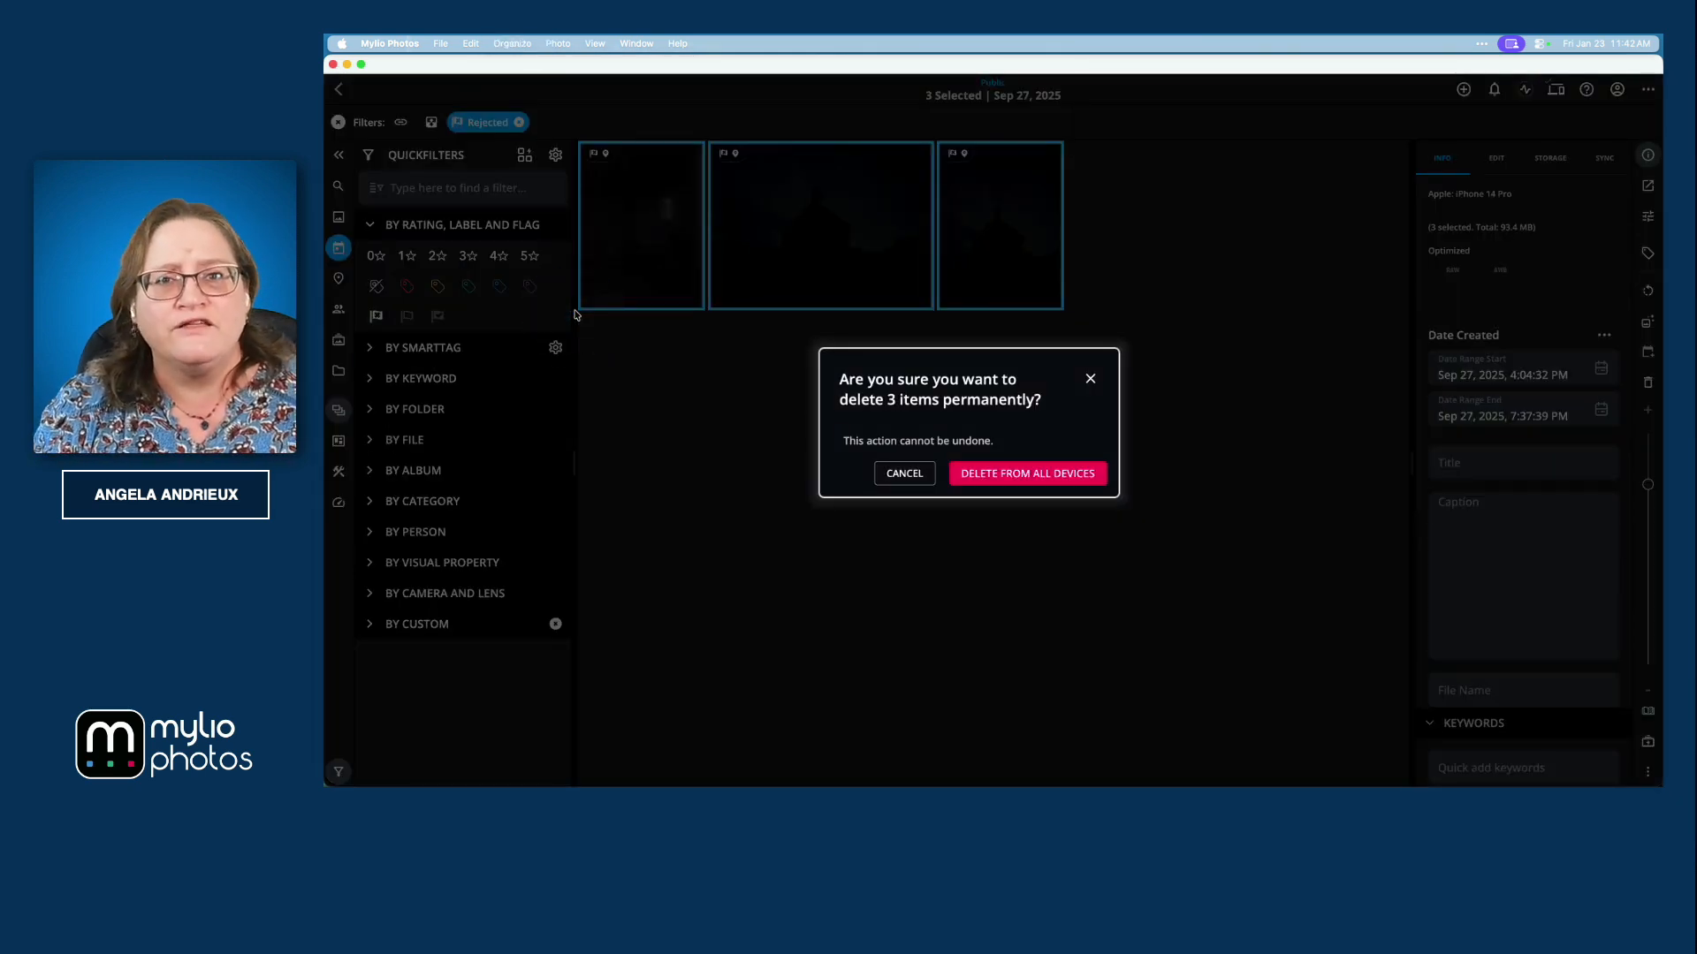
click(1025, 474)
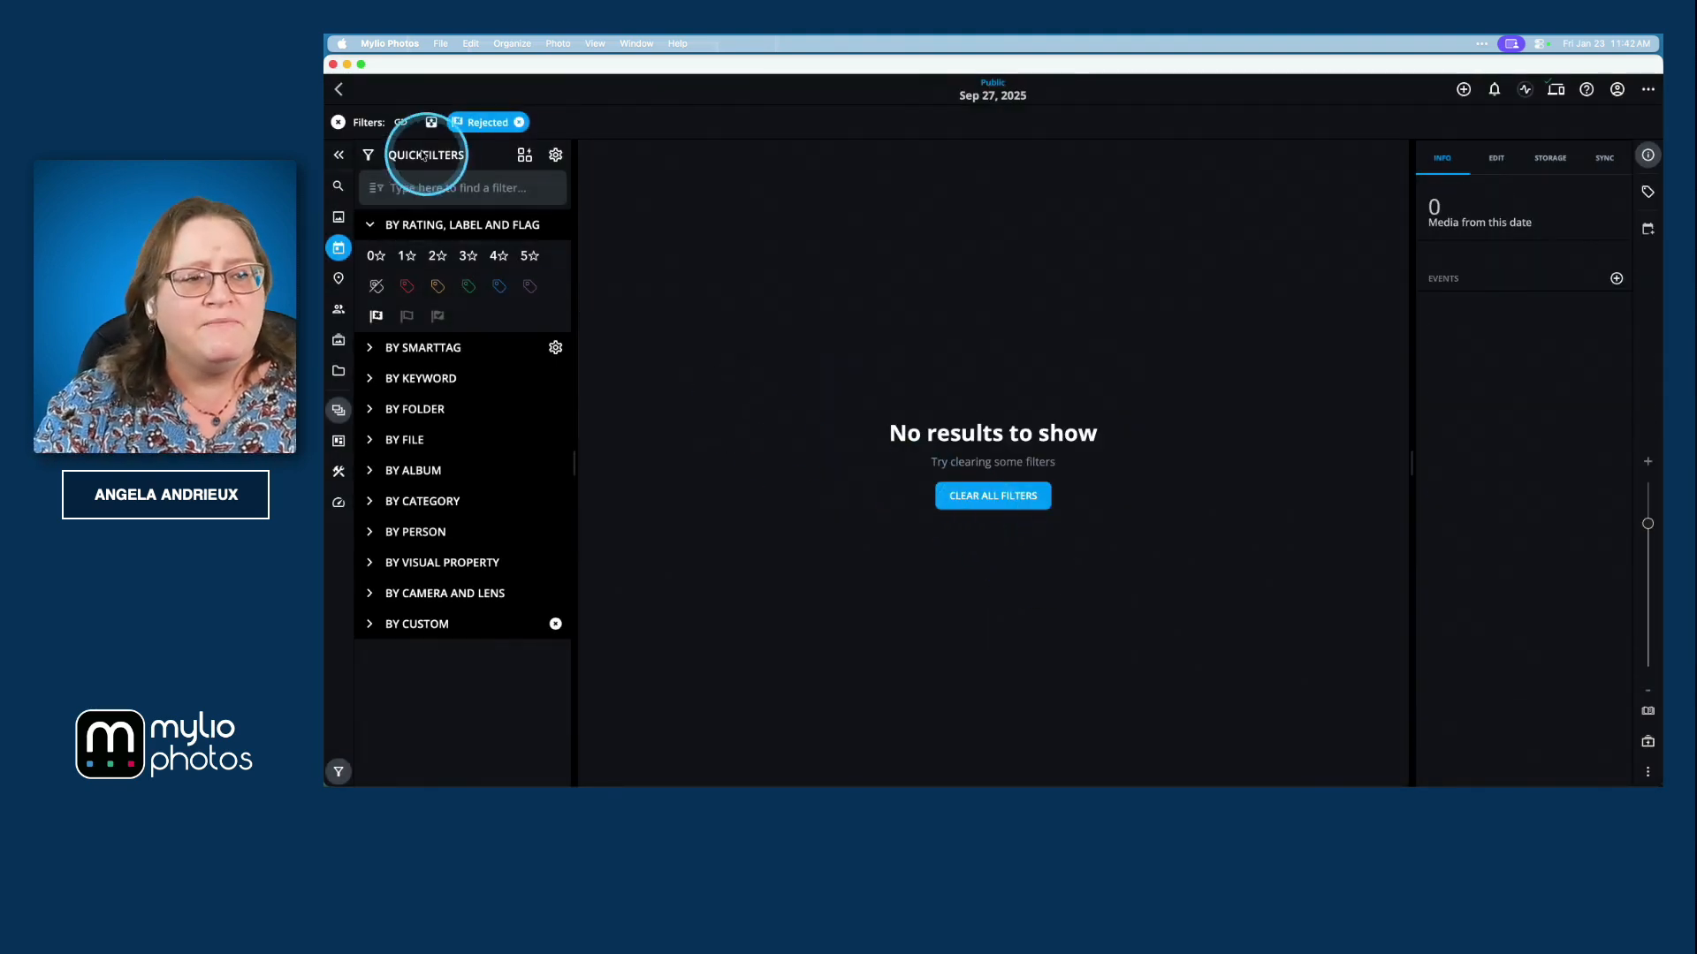
Step: Go back to the calendar, clear the Rejected filter and reopen the Sep 27, 2025 photos
click(339, 90)
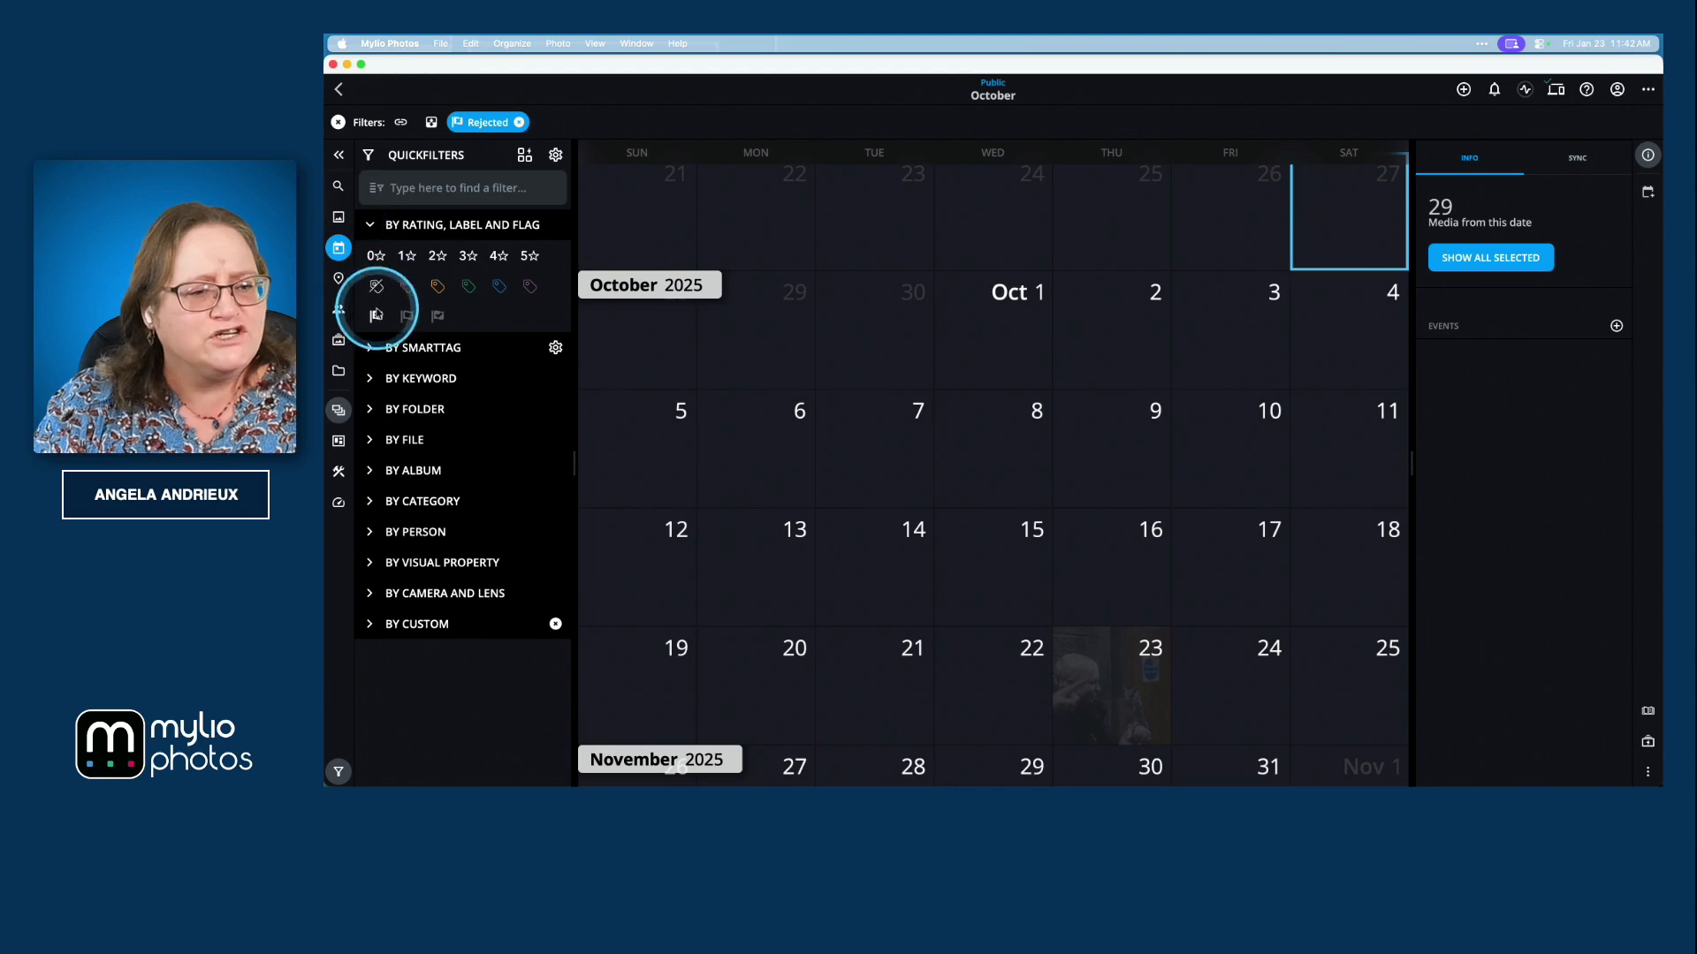
click(339, 122)
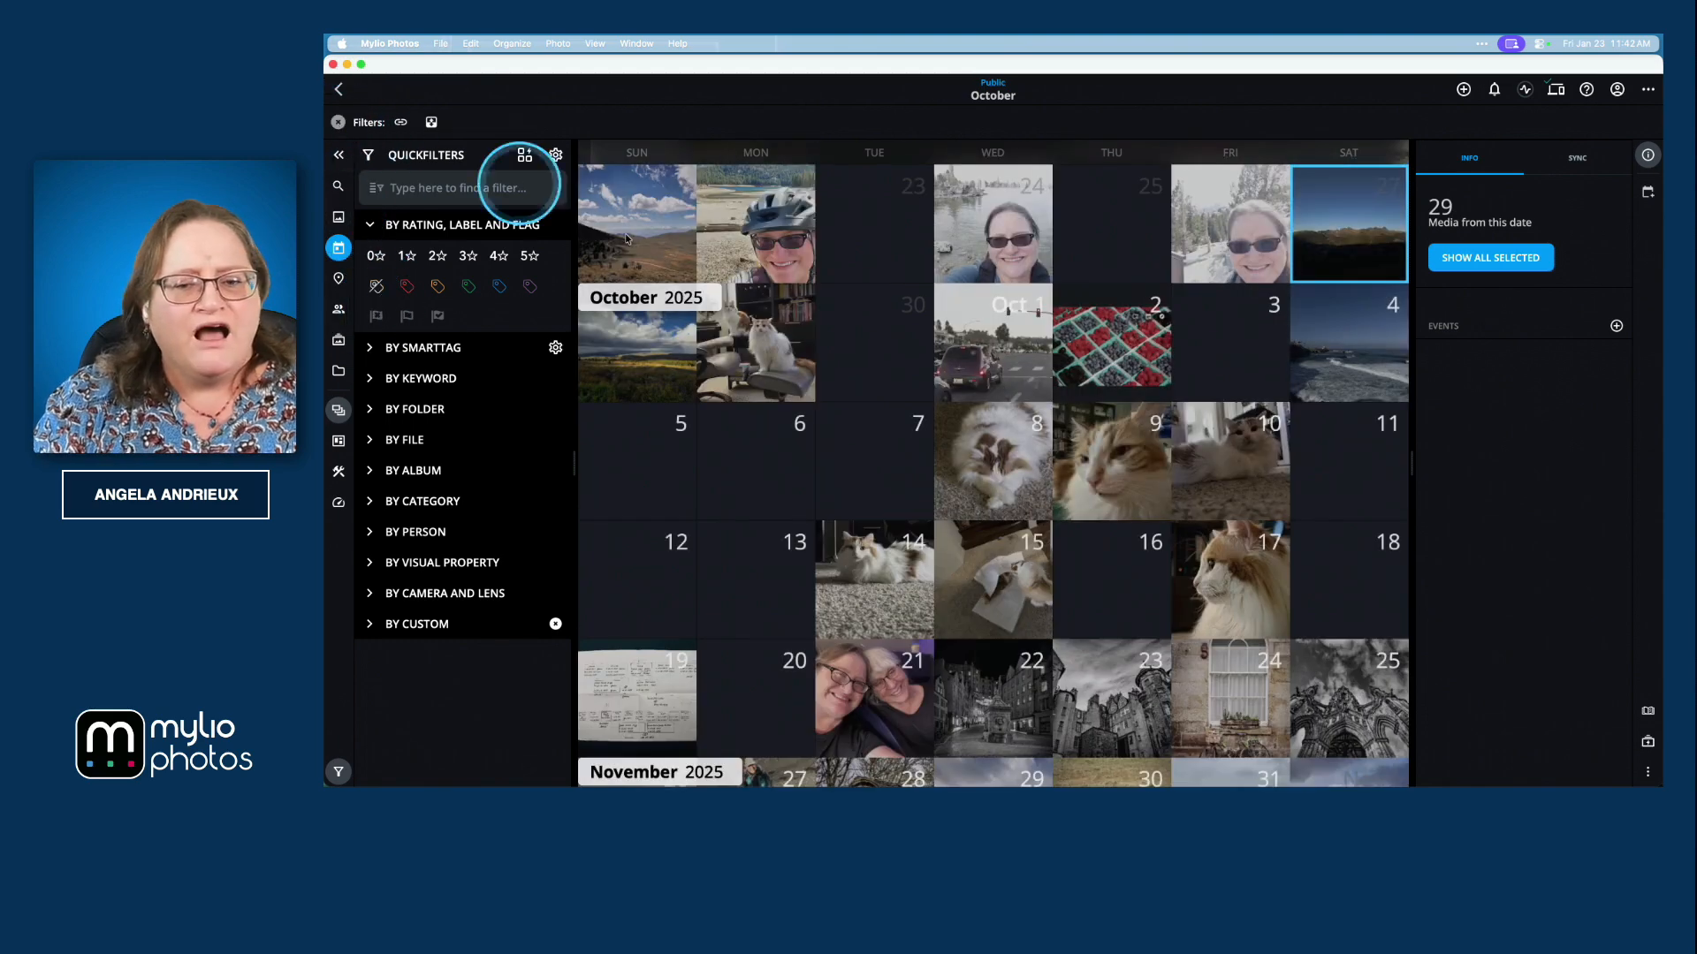
double_click(1357, 254)
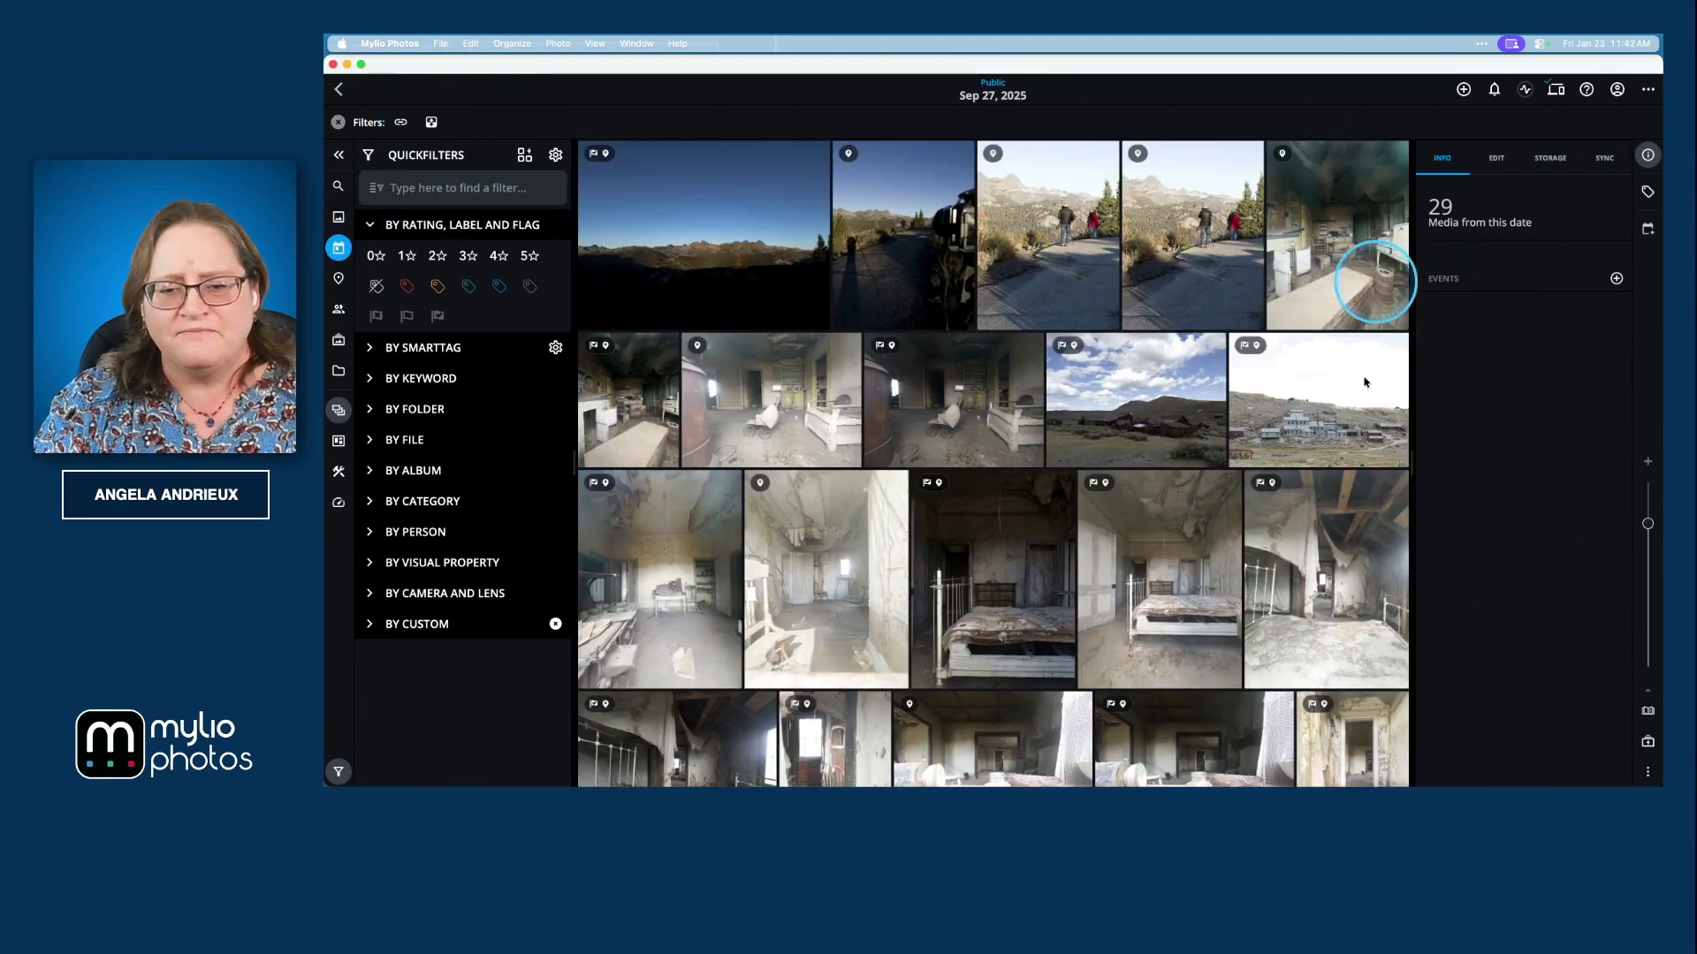
scroll(1085, 353, down, 1)
scroll(1086, 353, up, 1)
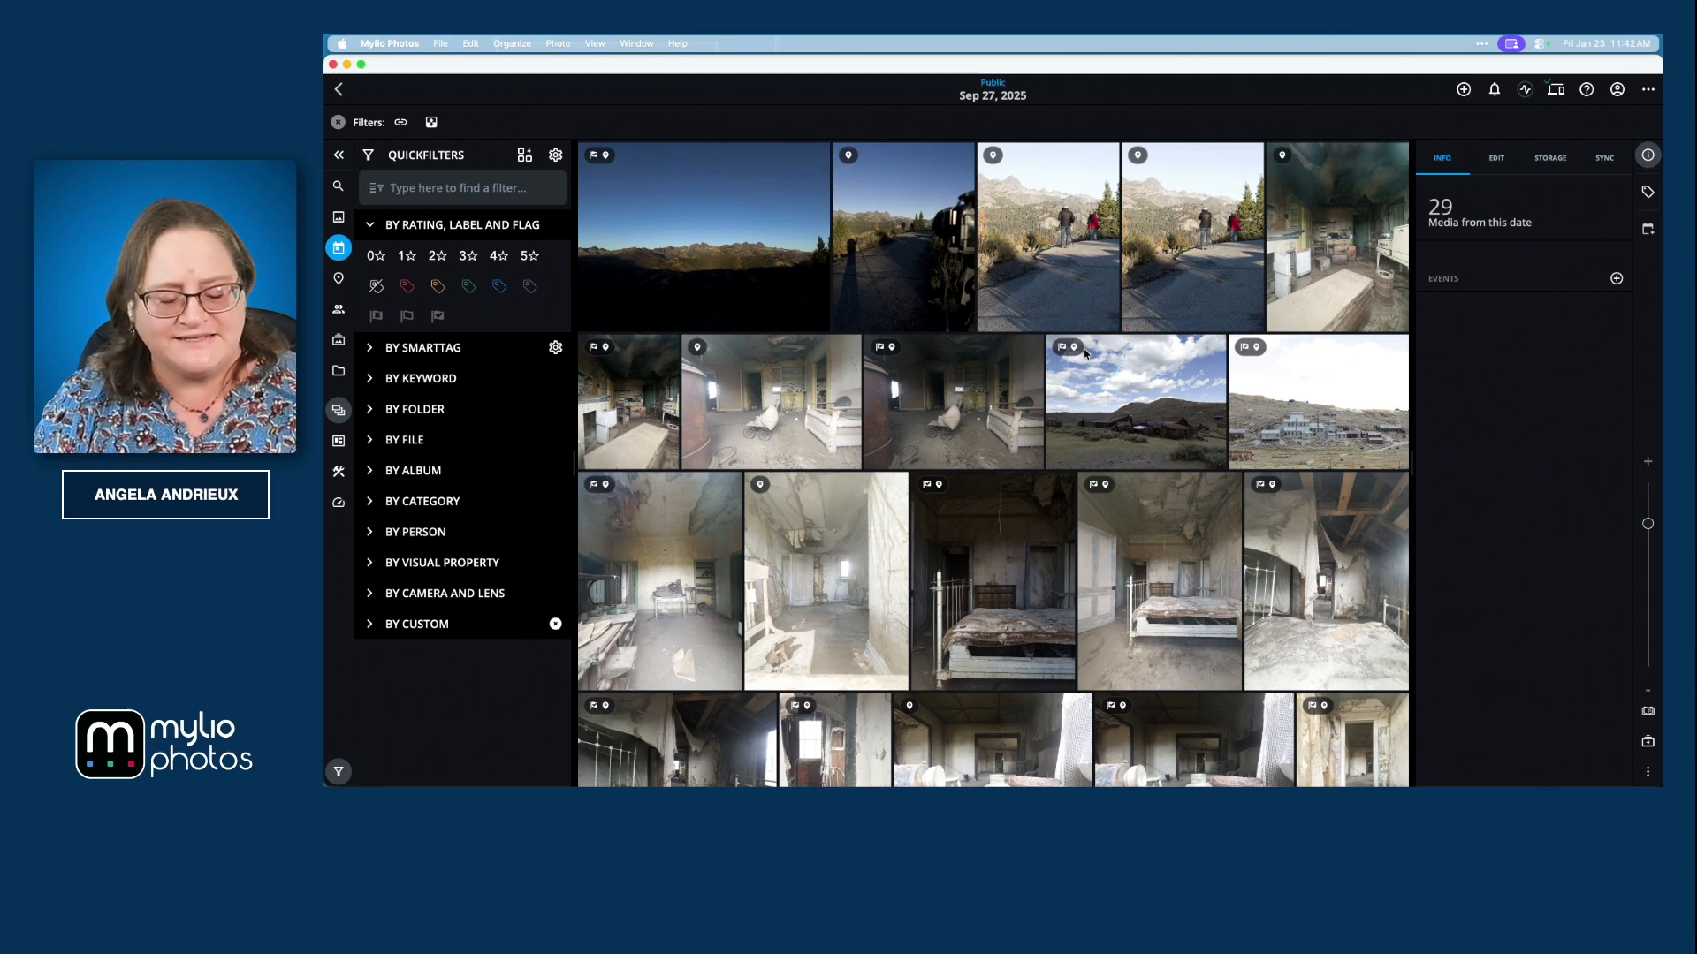
Step: Switch to Keynote, advance to the Step 4 slide about working the picks, and return to Mylio Photos
key(super+Tab)
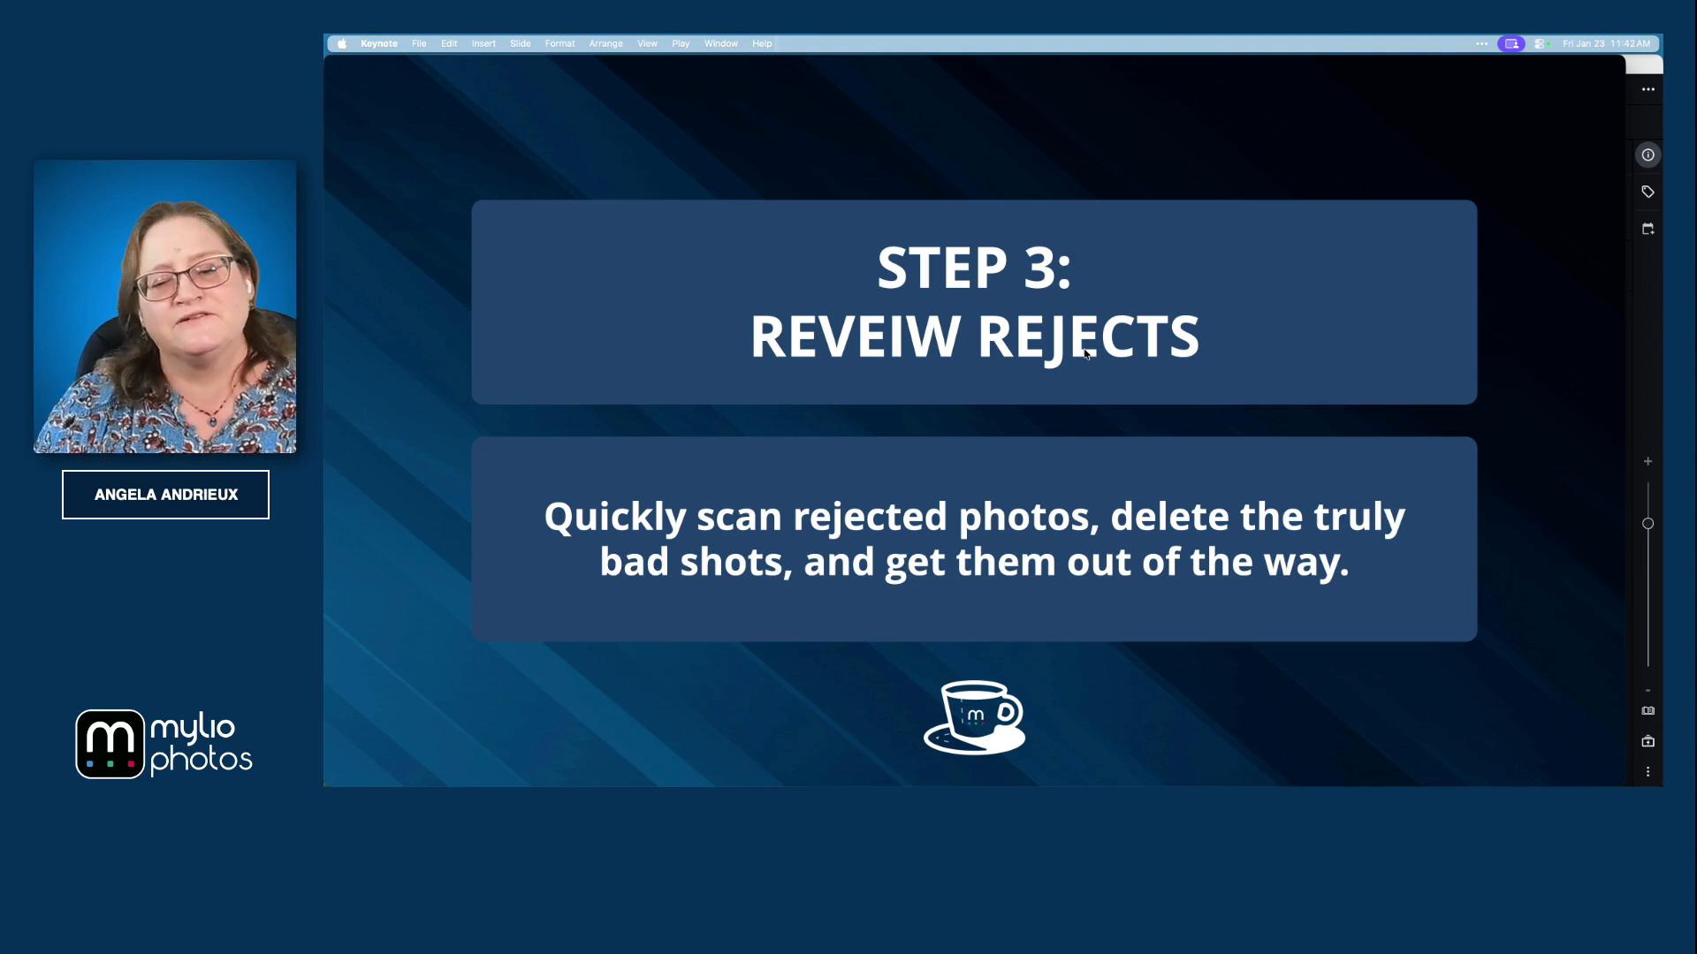
key(Right)
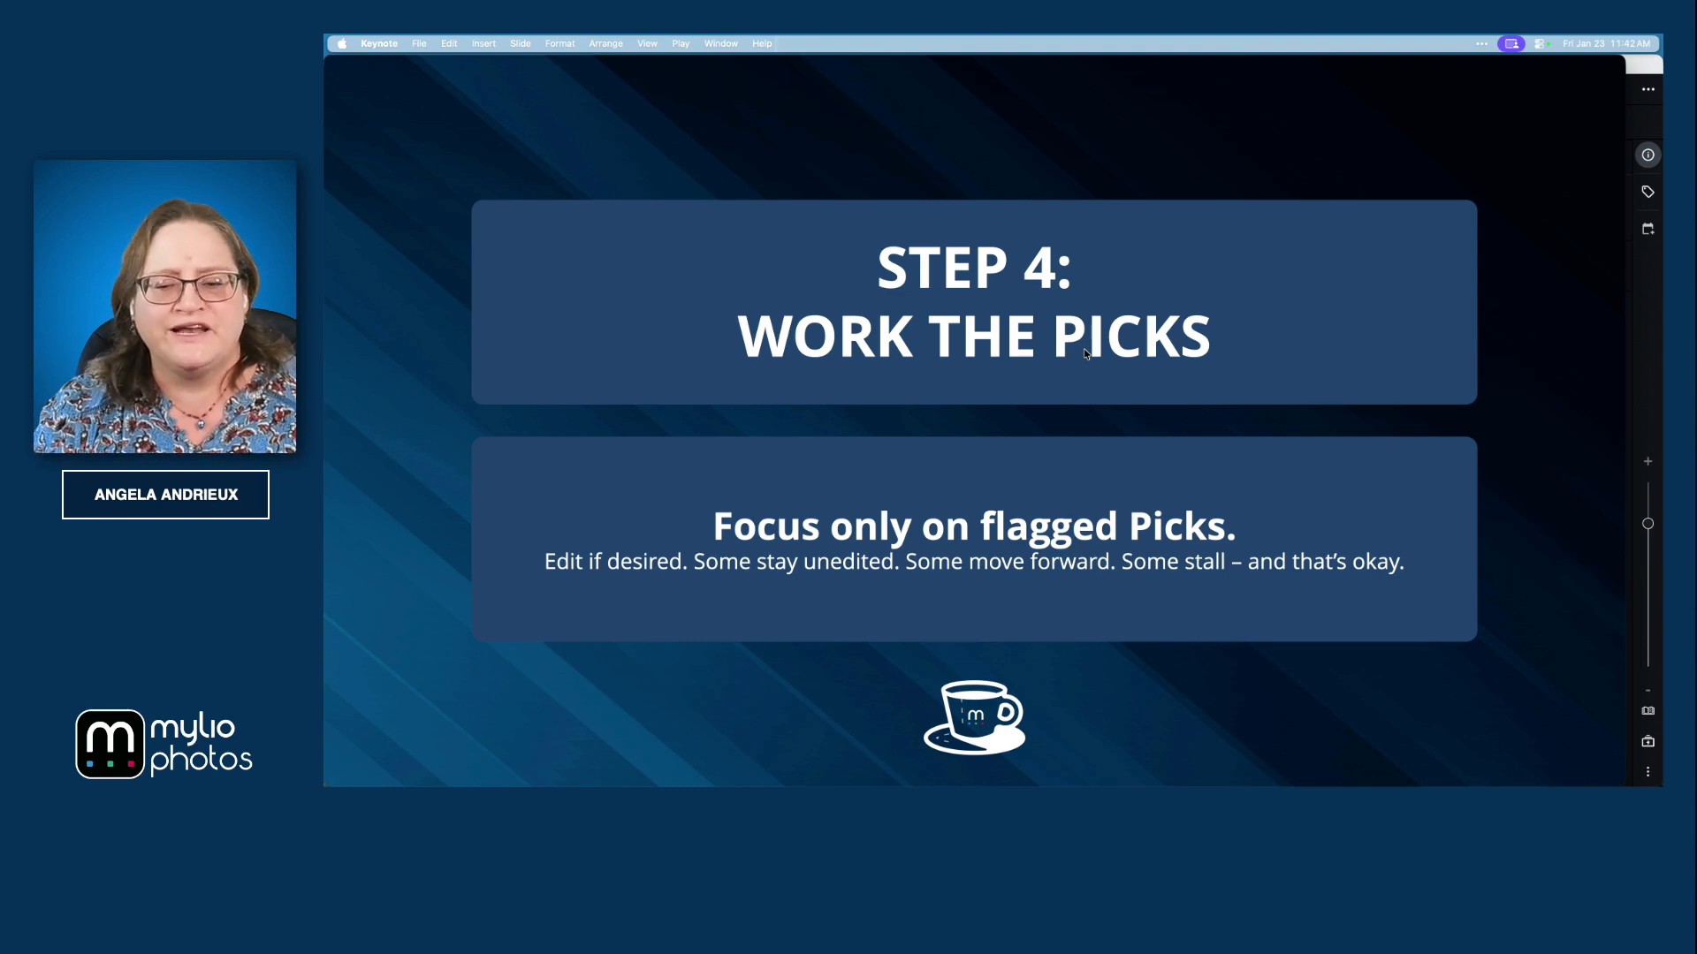
key(super+Tab)
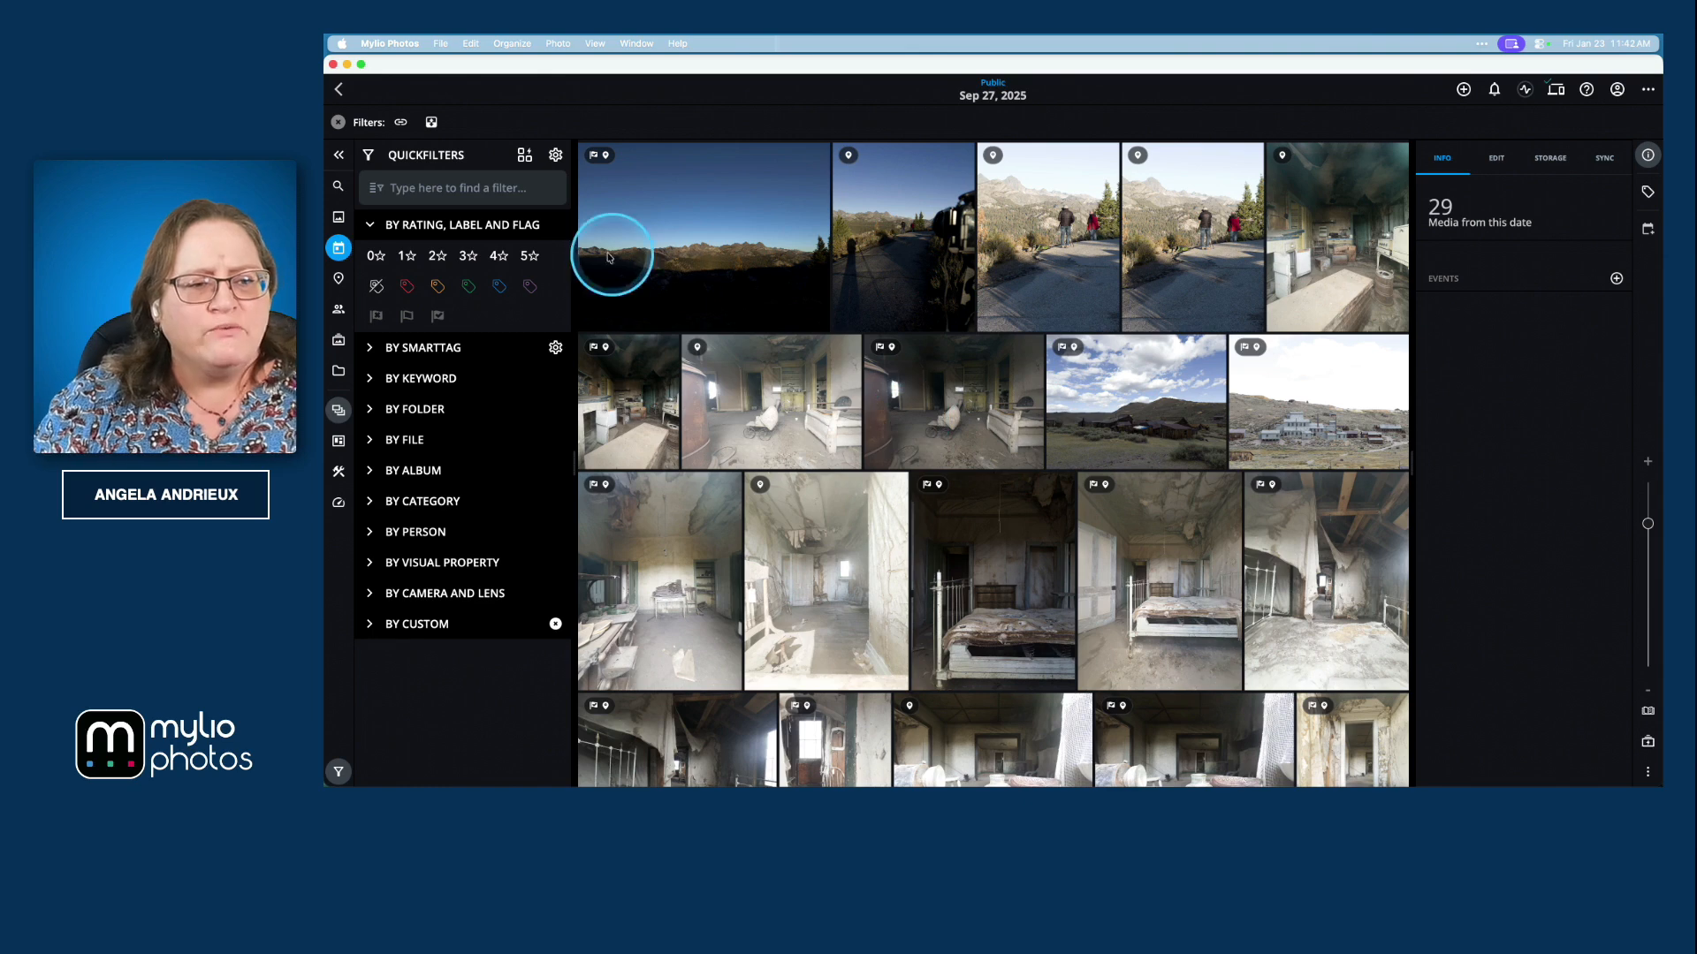
Step: Filter the Sep 27, 2025 photos to those flagged Picked and select all of them
click(437, 318)
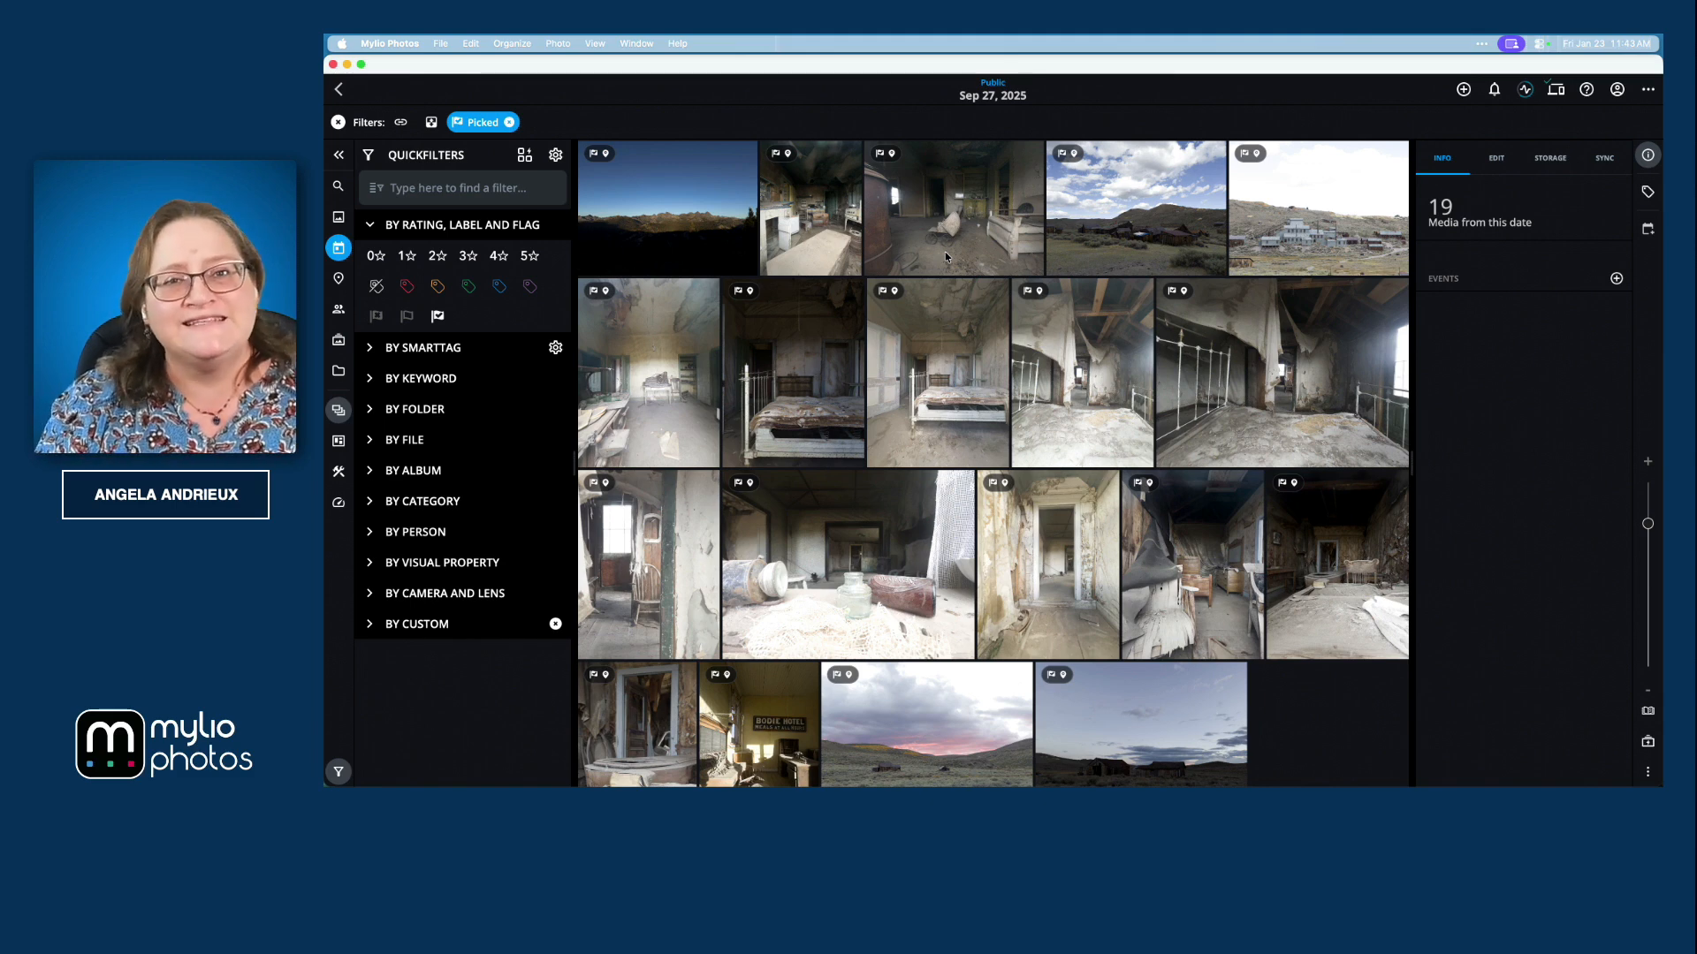
click(690, 207)
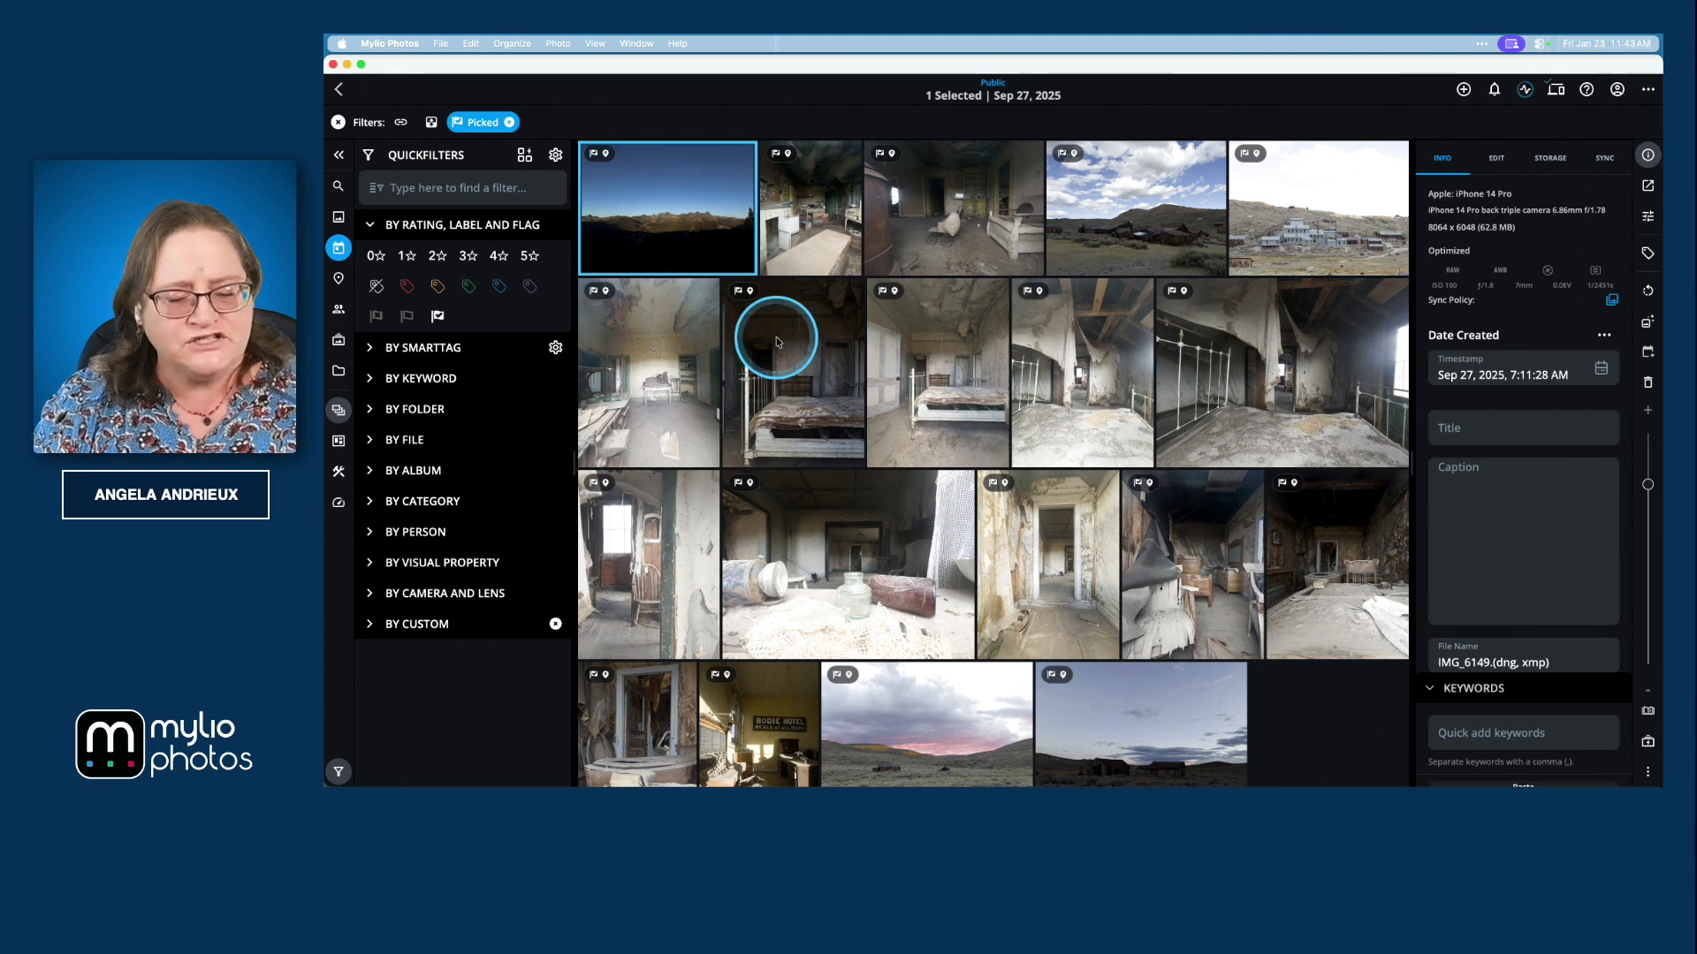
key(super+a)
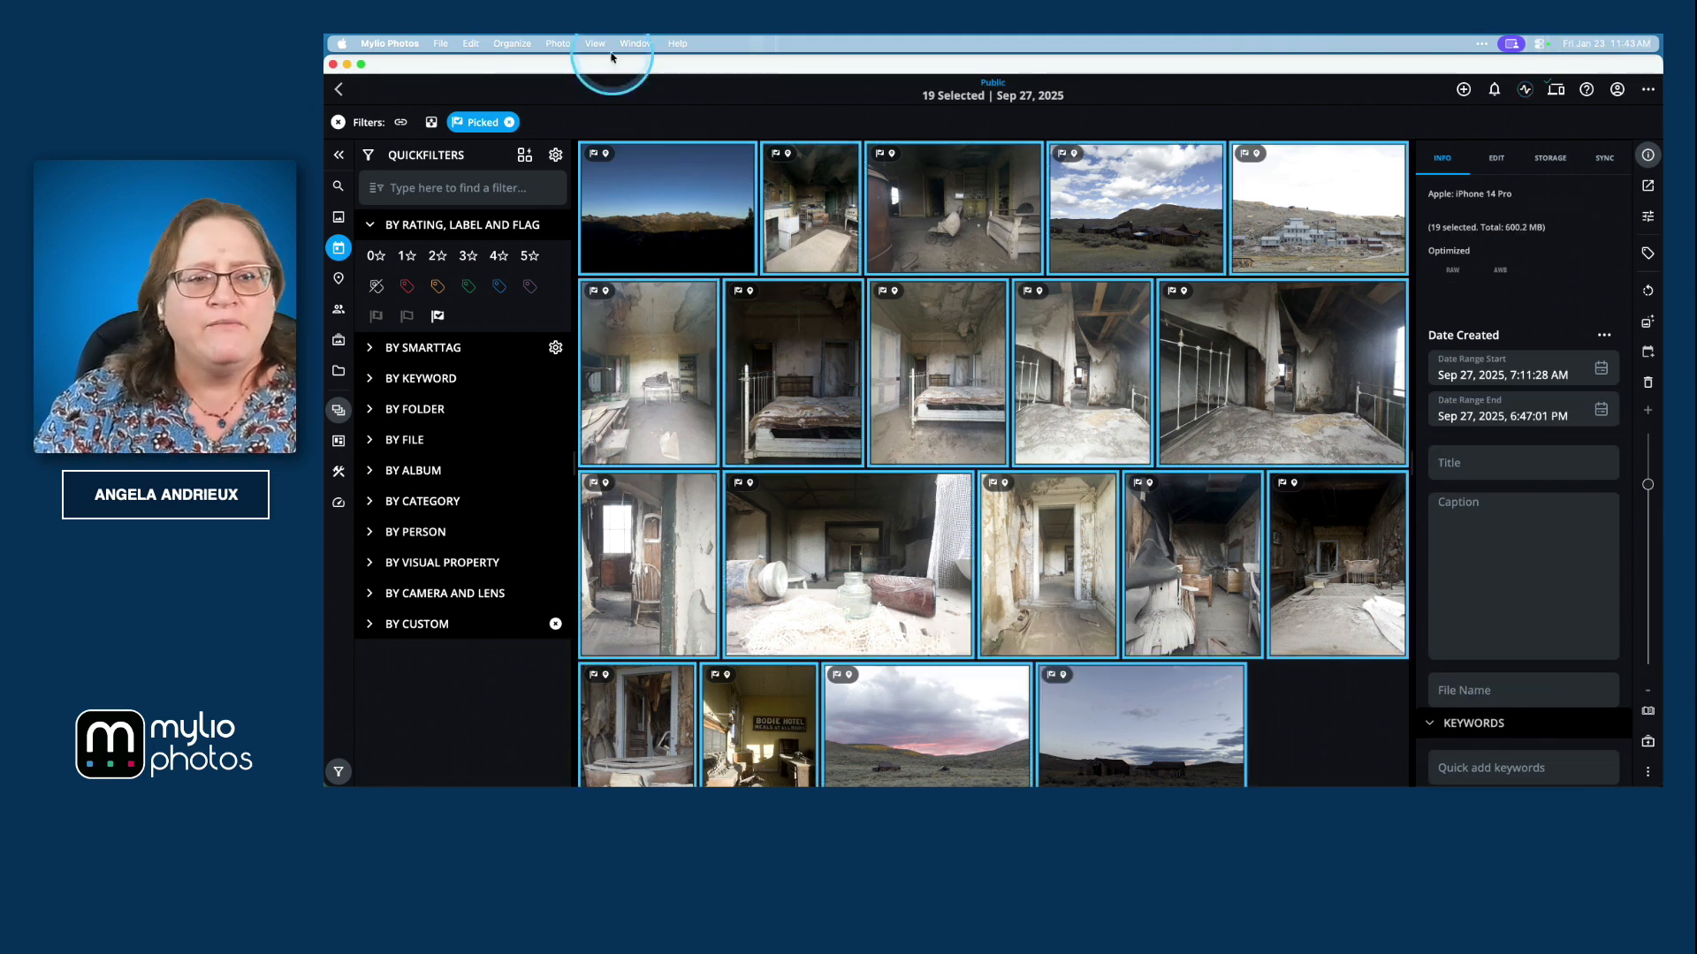
Step: Open the selected picks in Radiant Photo 2 using Edit Original with the RAW file preferred if available
click(565, 42)
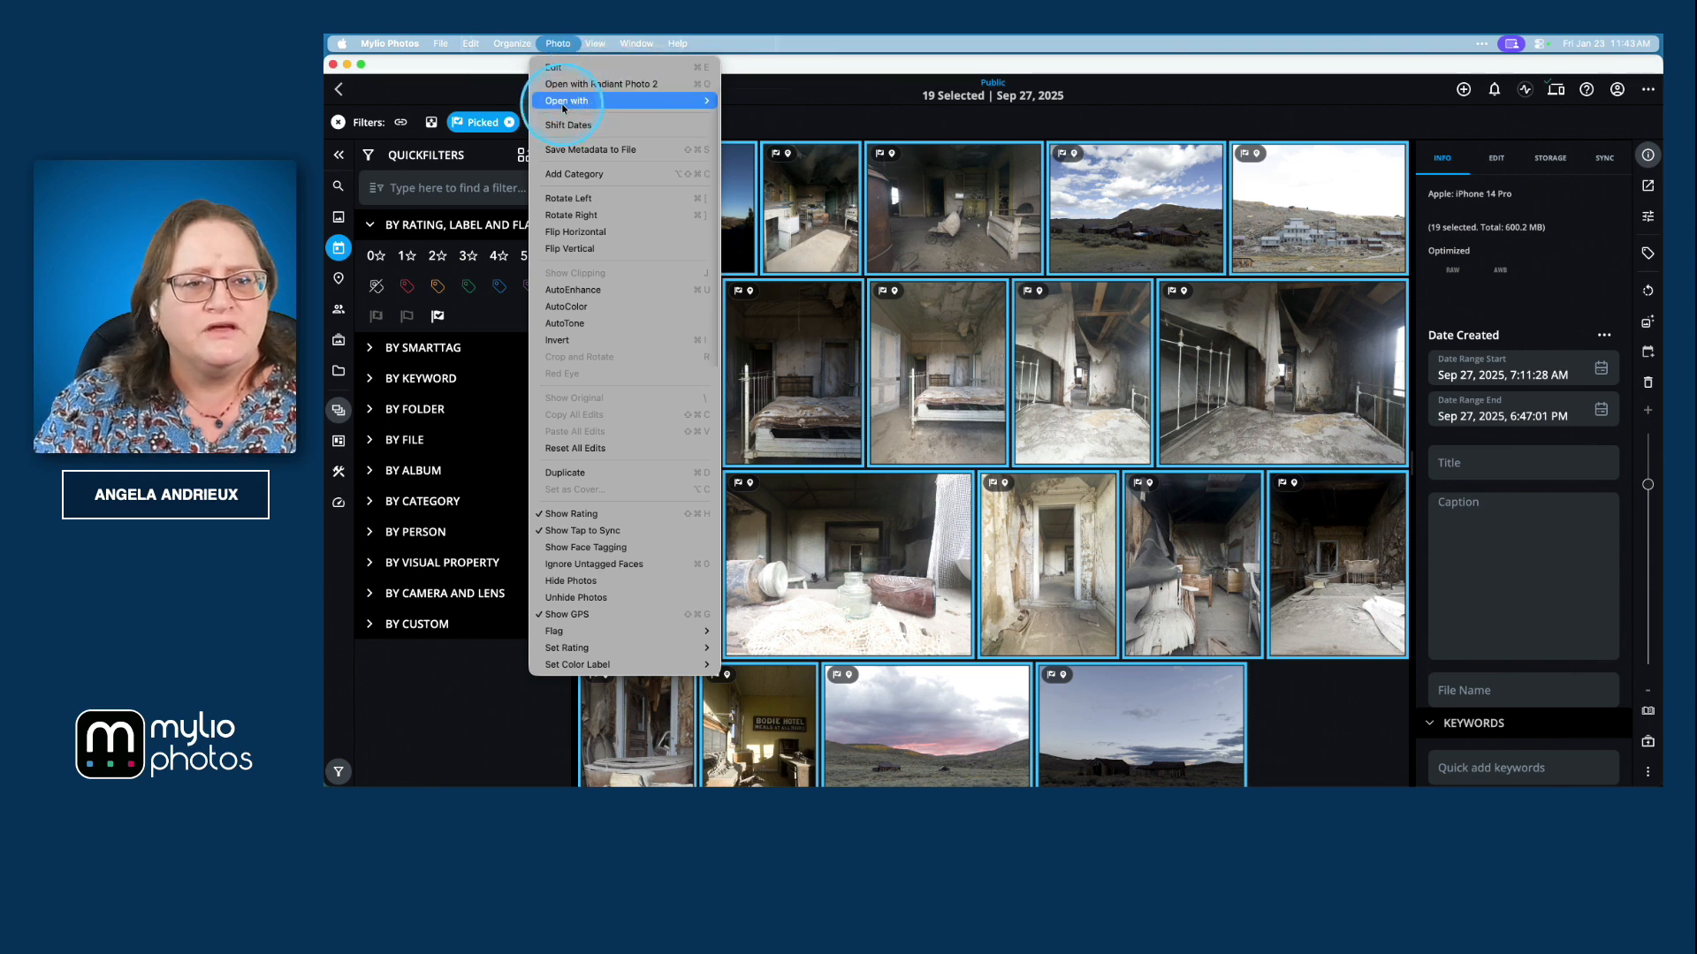
mouse_move(588, 100)
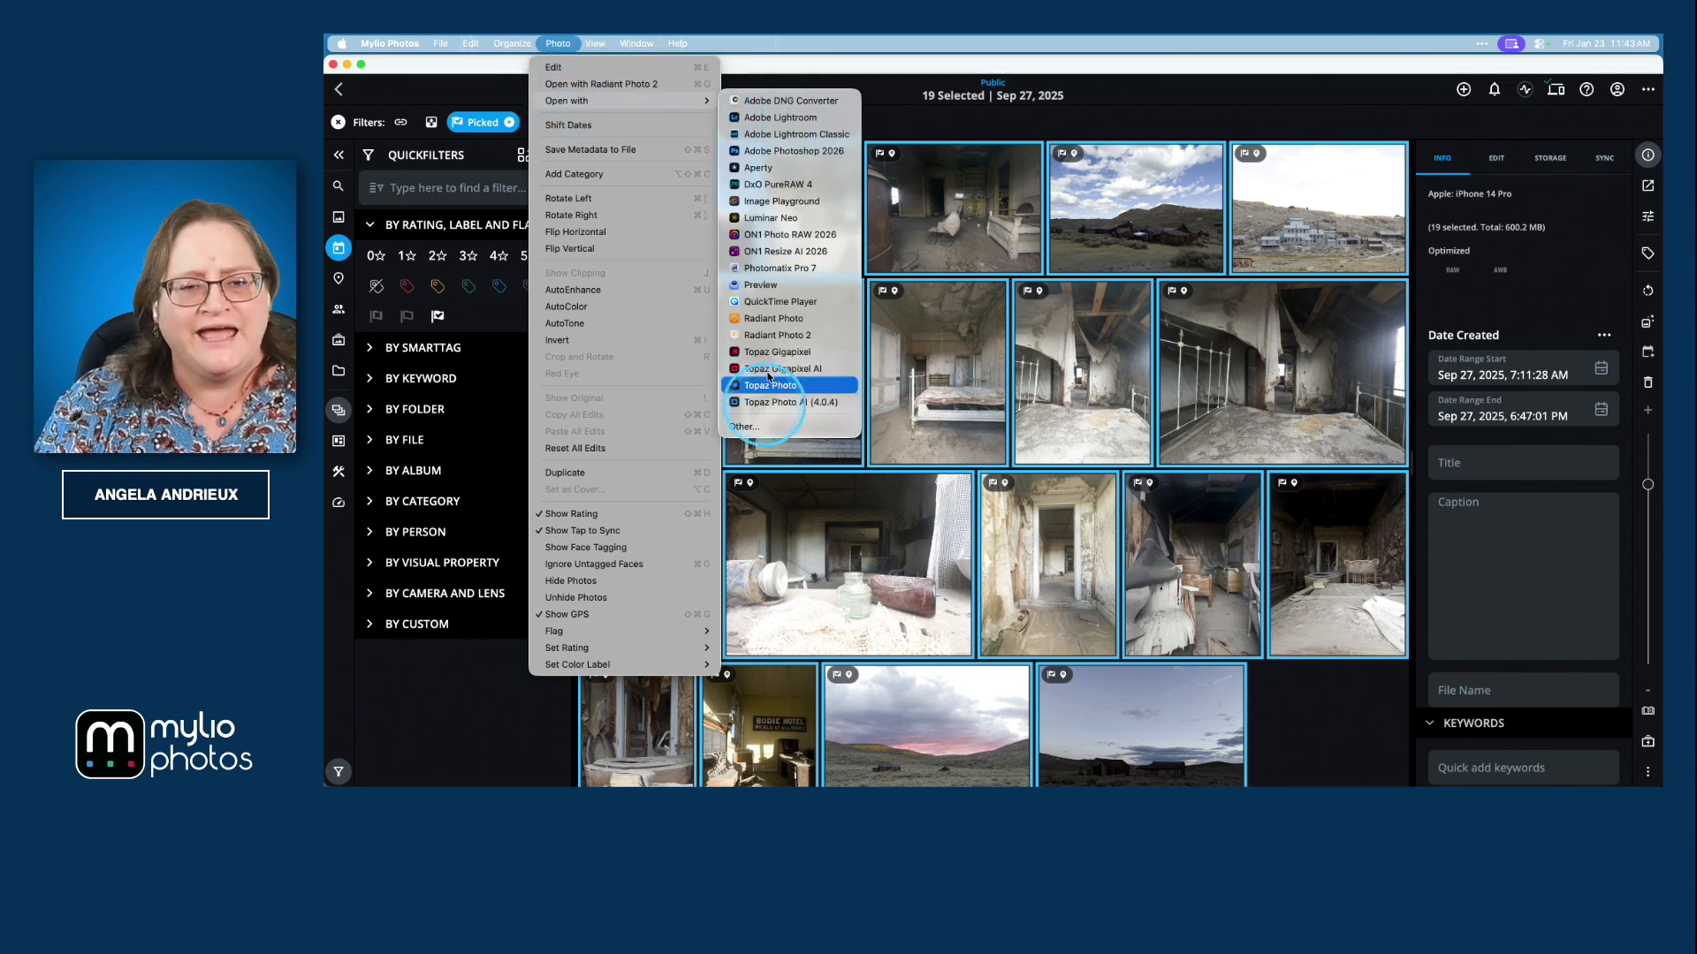
click(682, 84)
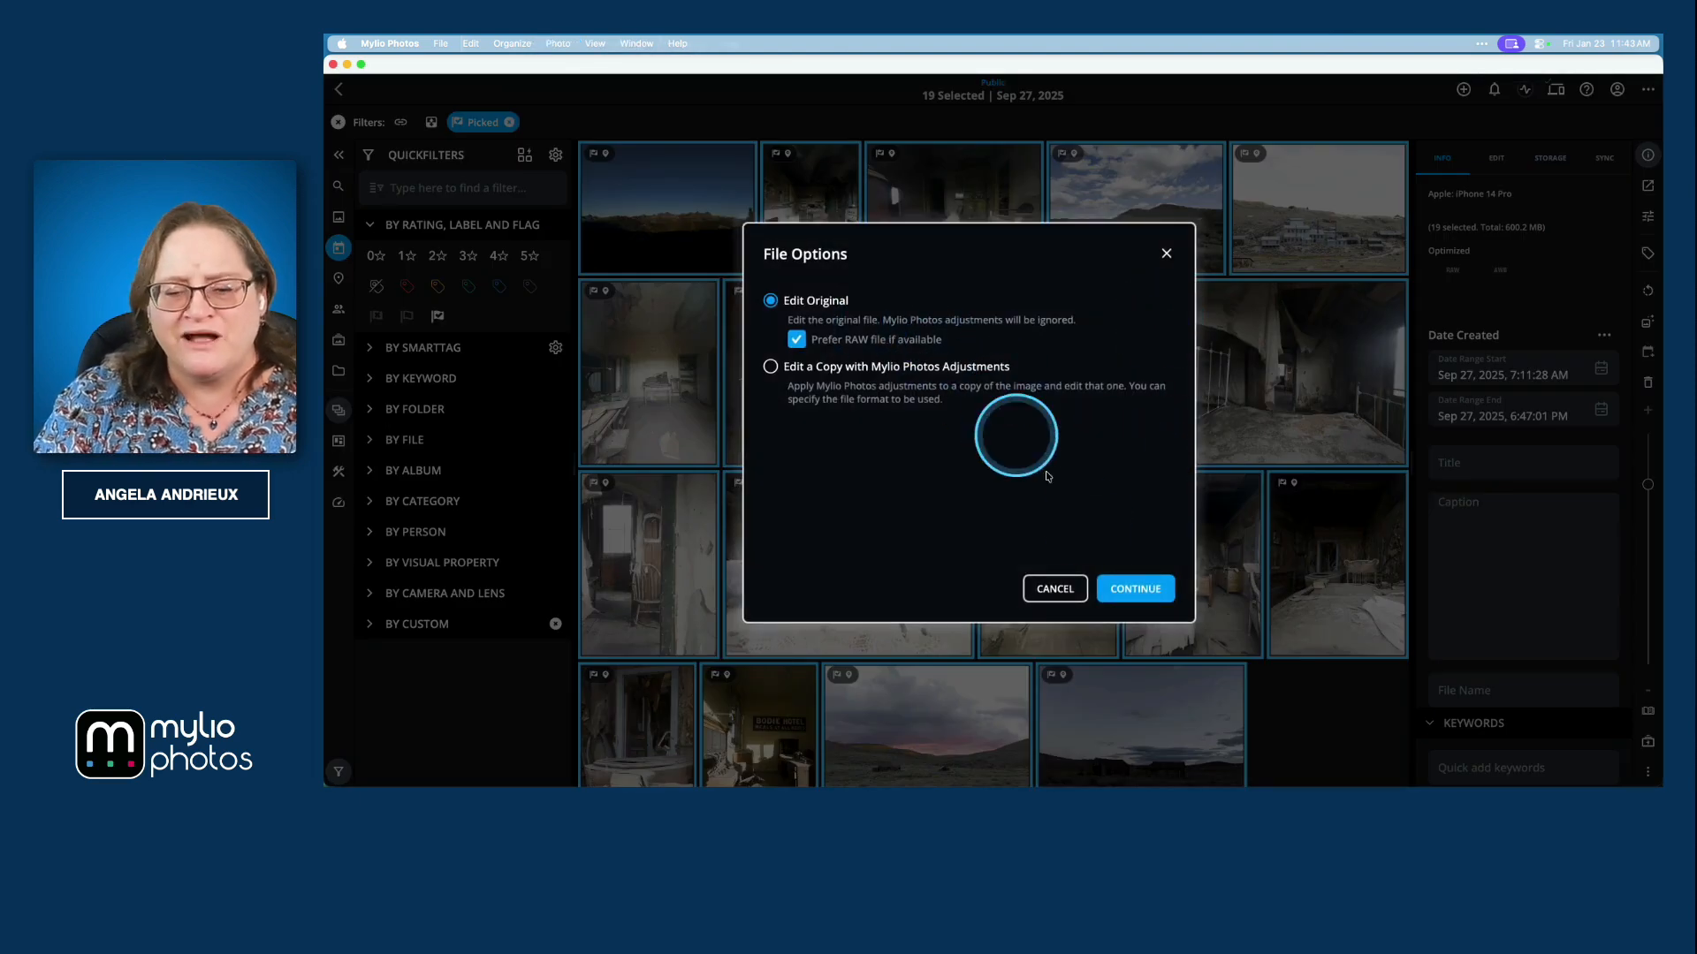
click(1141, 587)
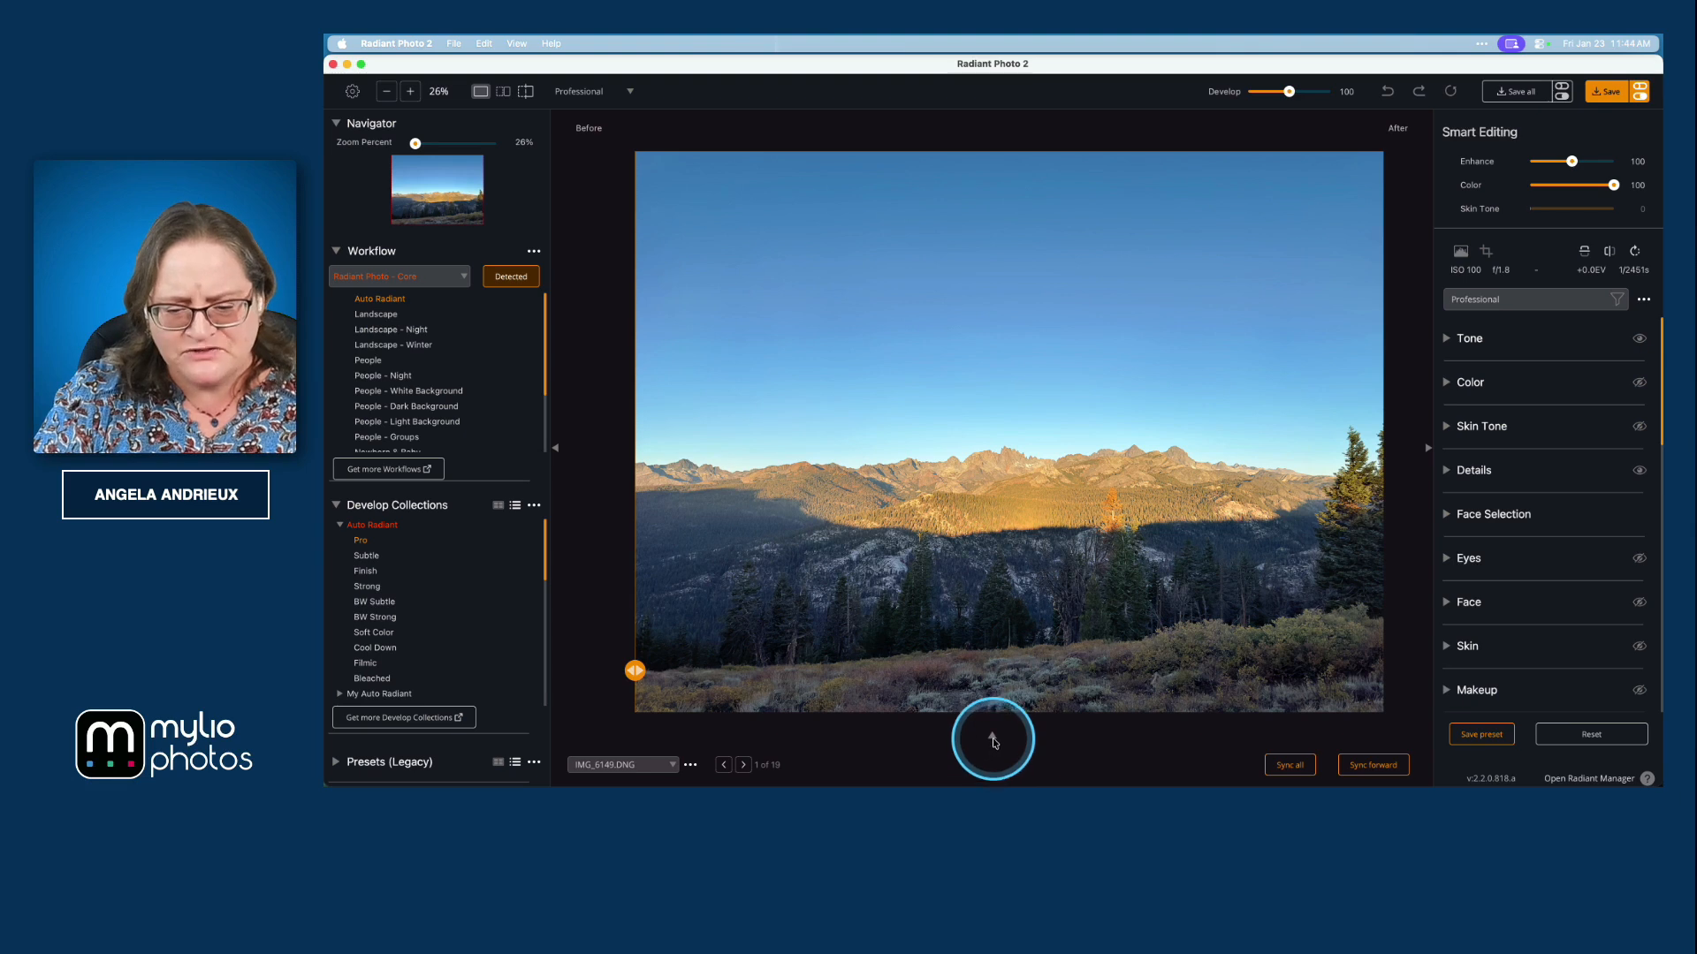
Step: Show the filmstrip and compare the mountain photo before and after the automatic enhancement
click(992, 738)
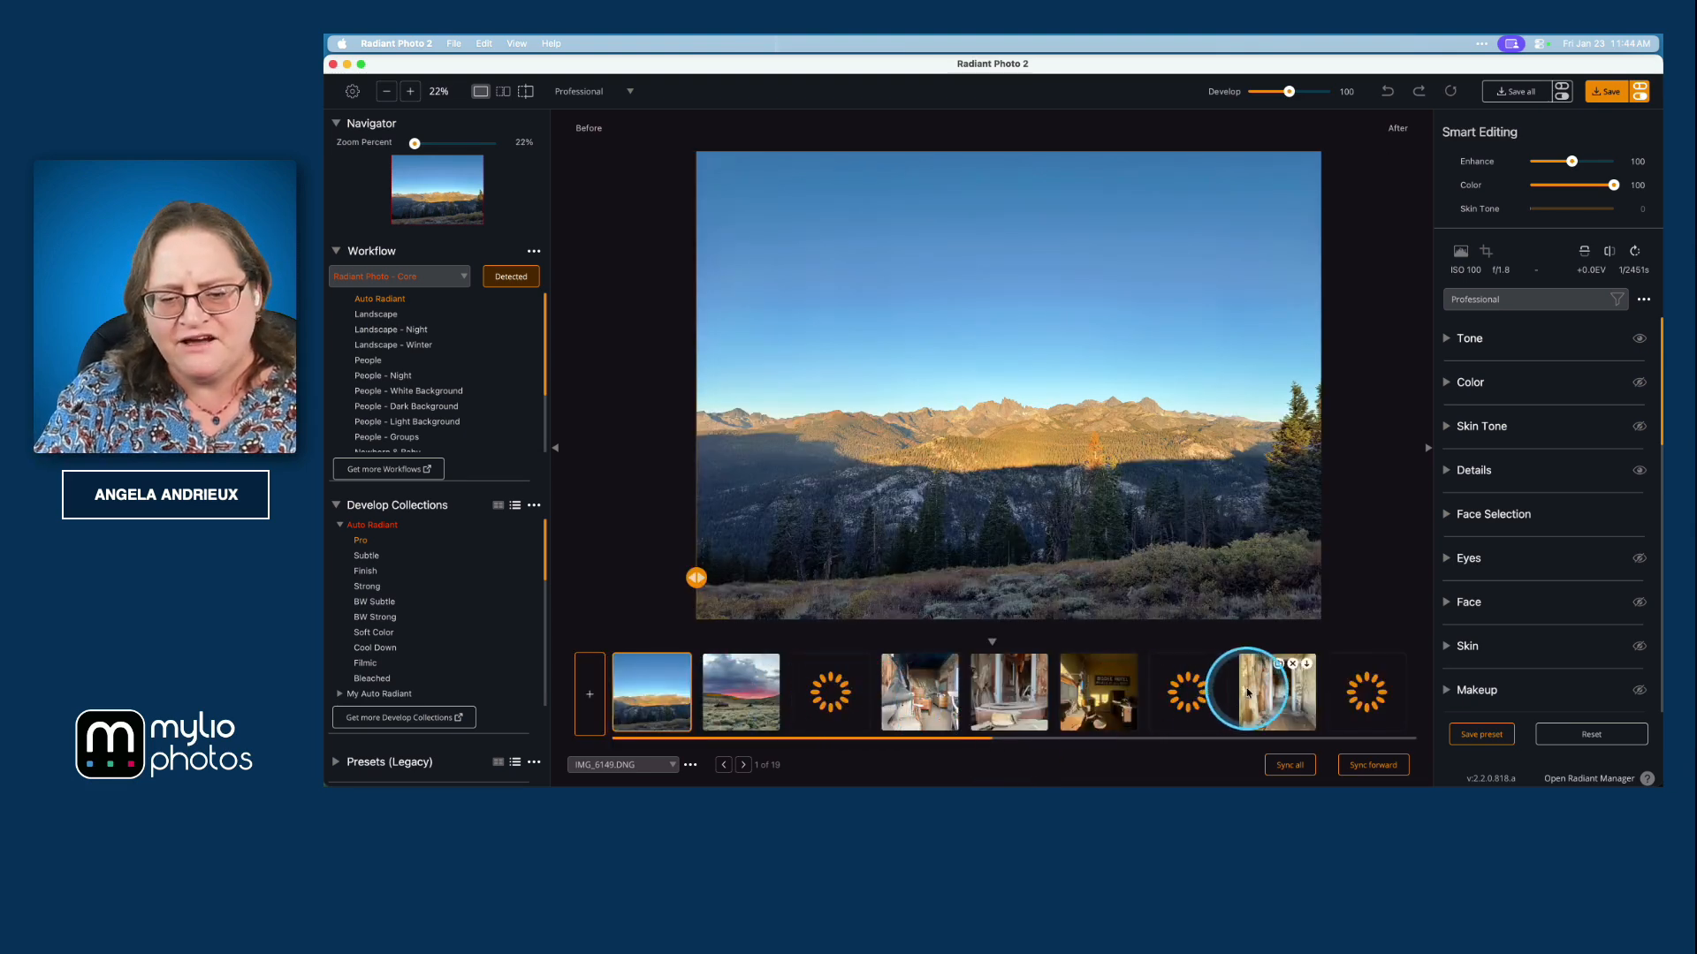
drag(697, 580, 1047, 579)
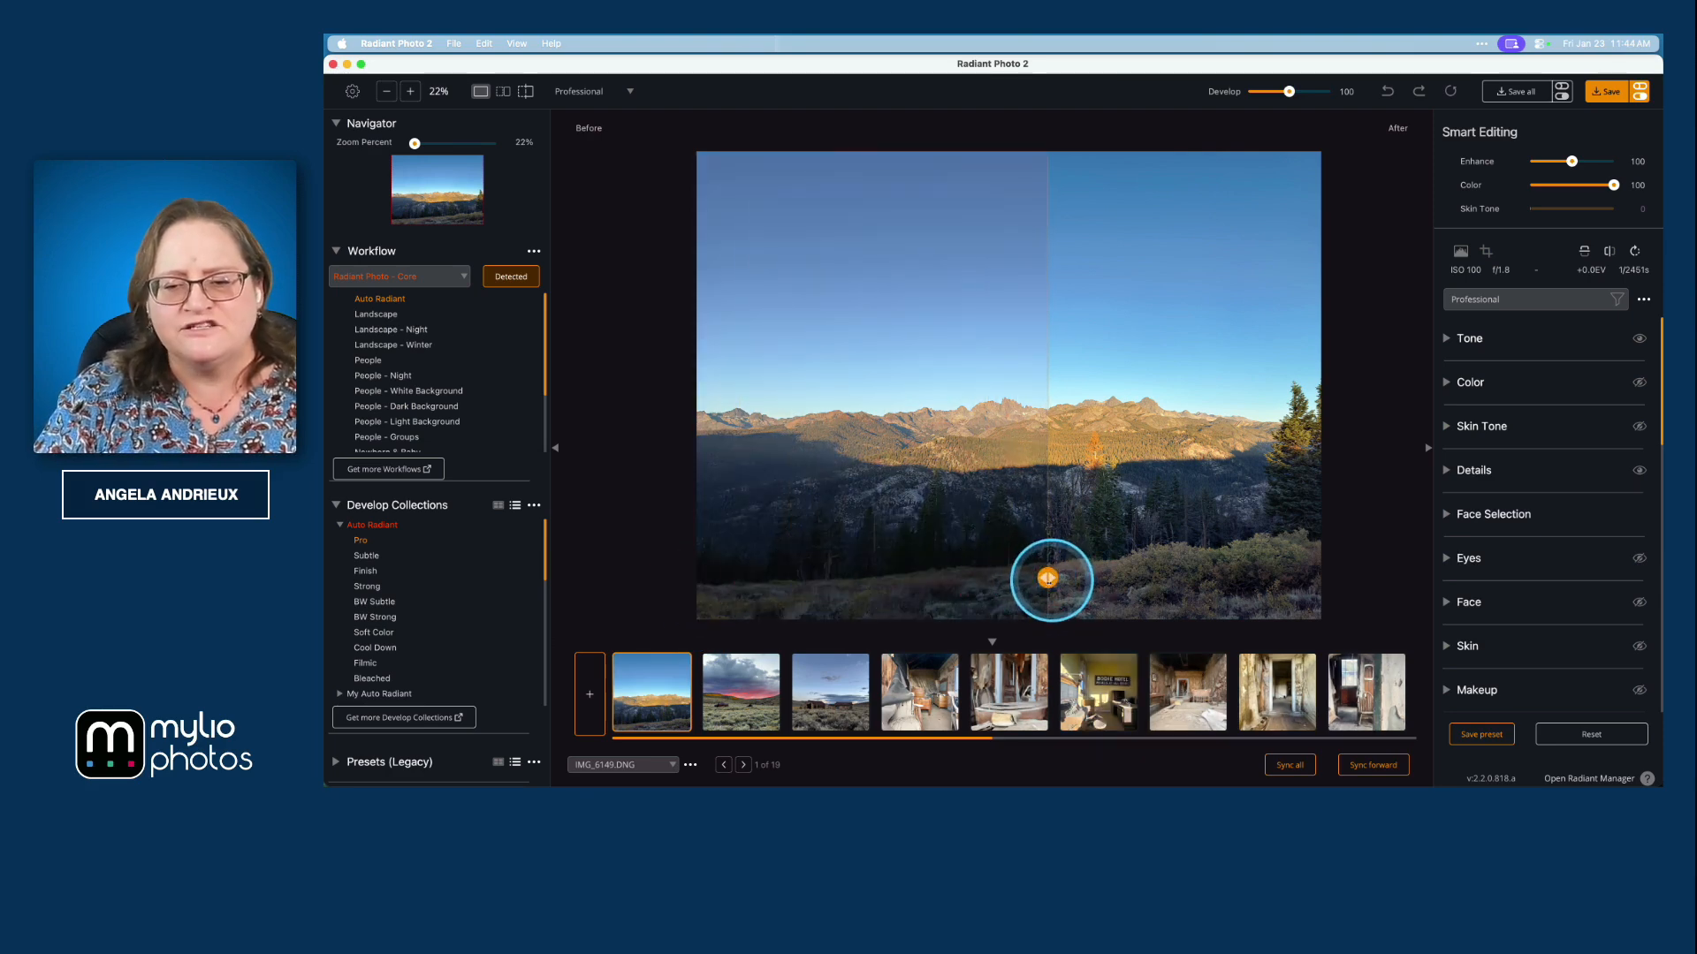
mouse_move(1049, 579)
mouse_down()
mouse_move(966, 576)
mouse_move(1019, 577)
mouse_up()
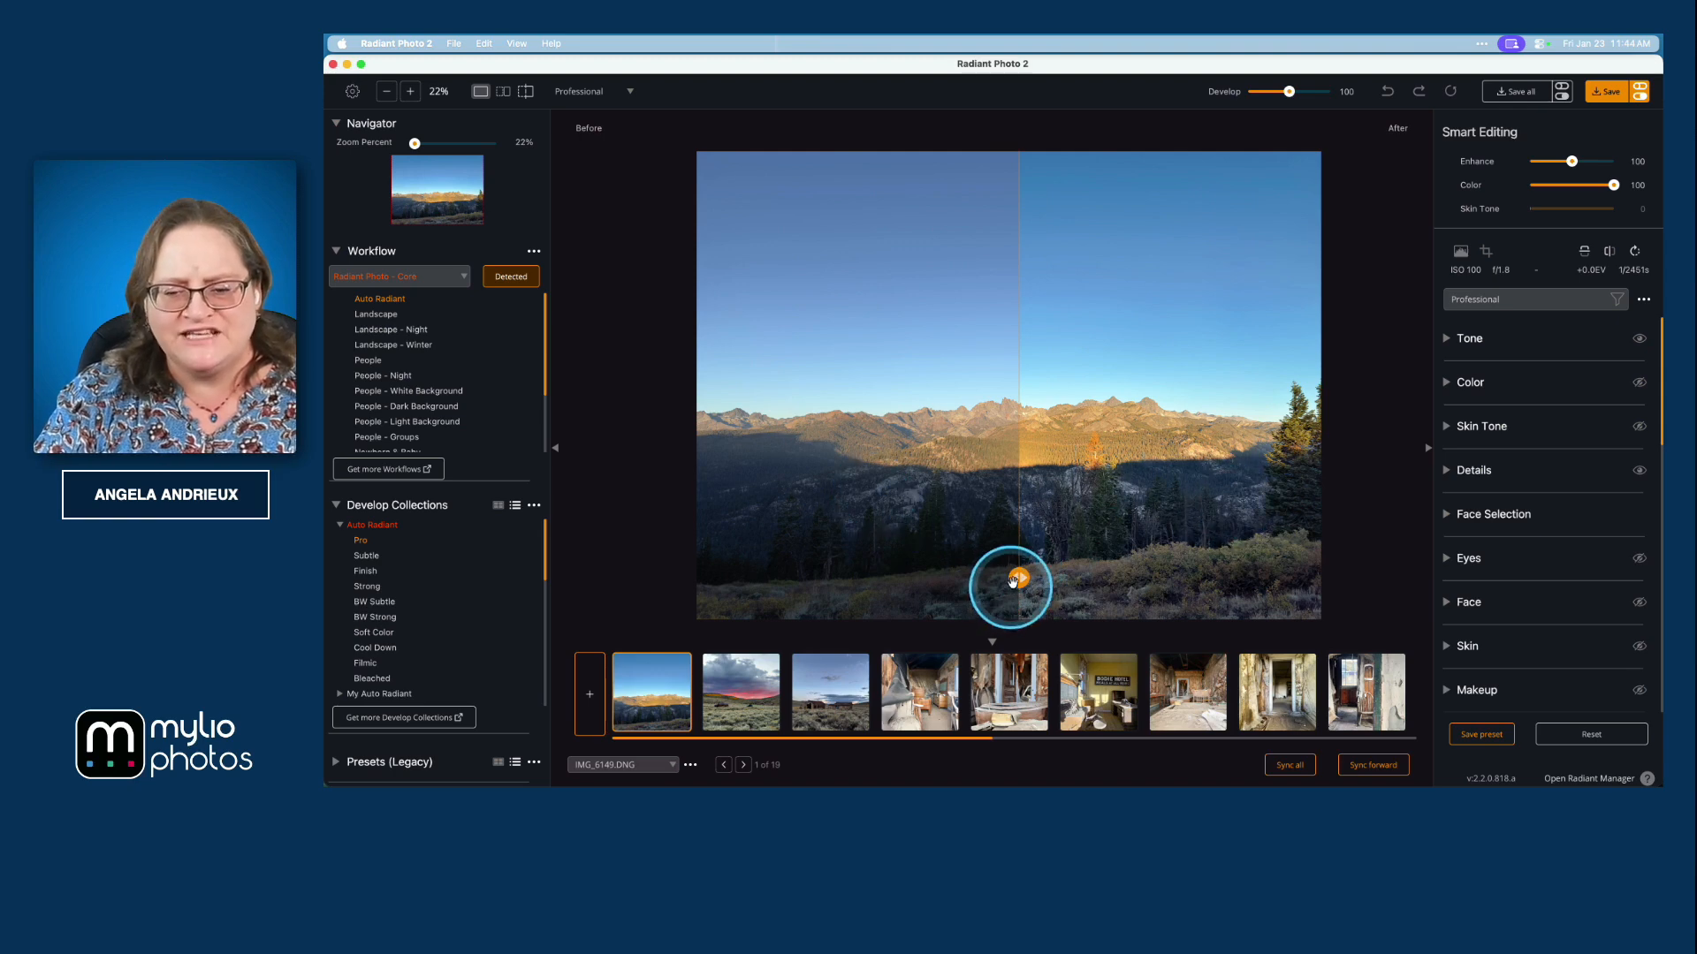
drag(1020, 577, 665, 571)
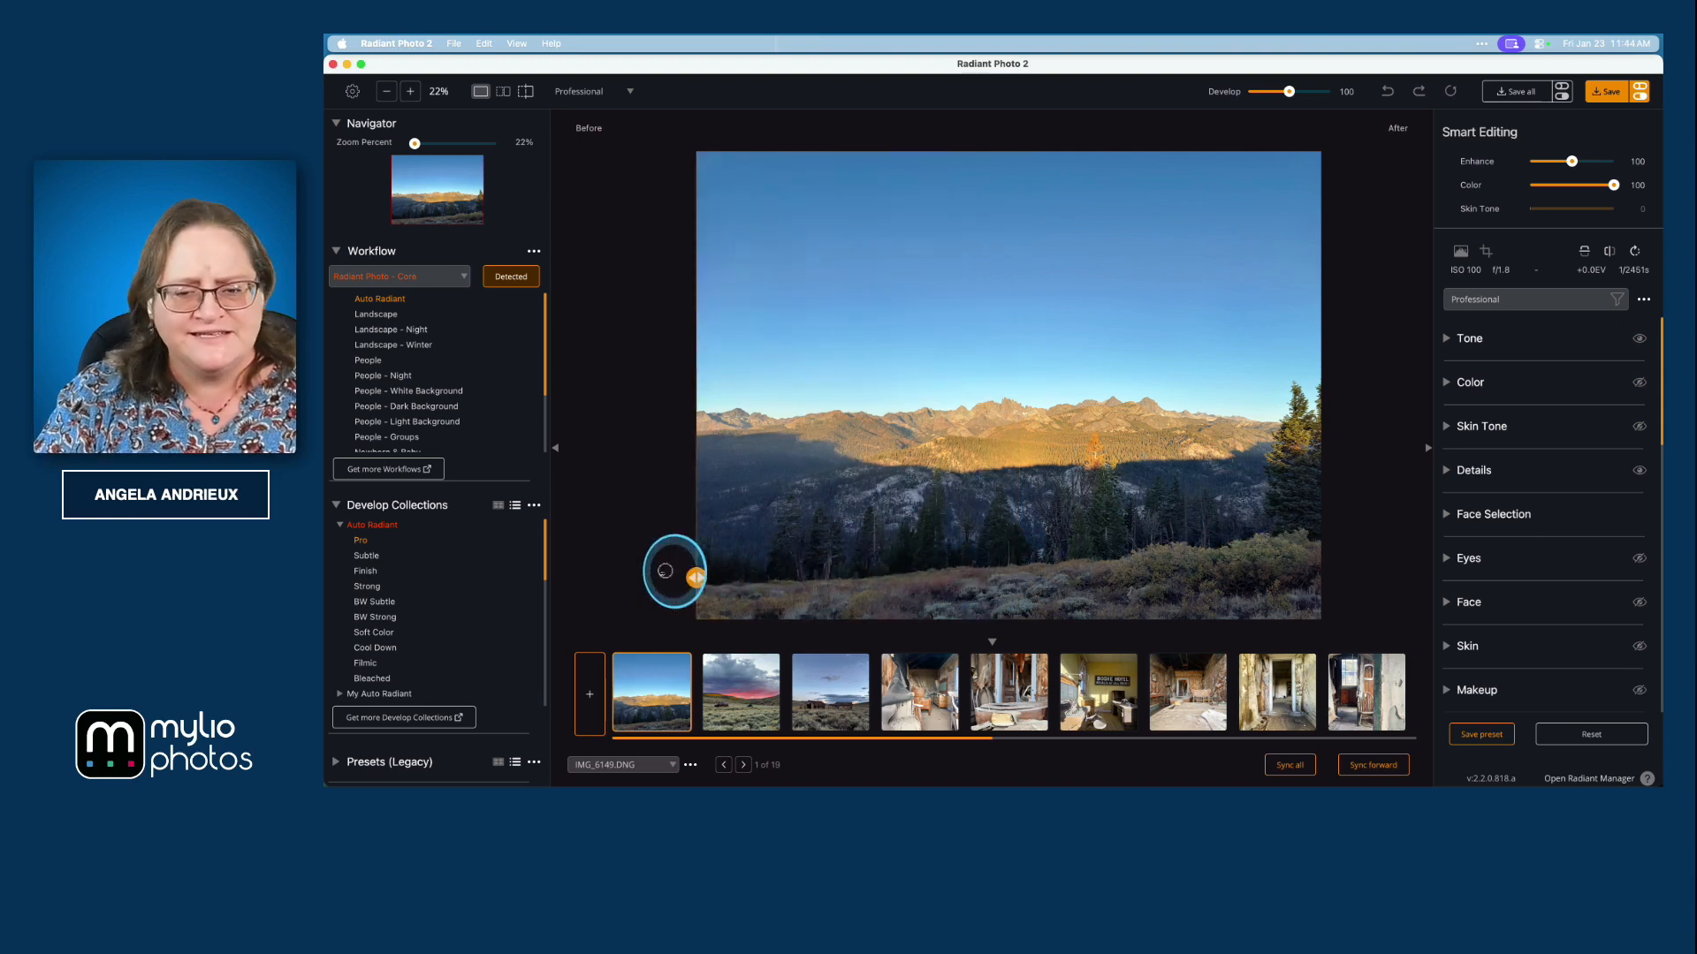
click(1092, 537)
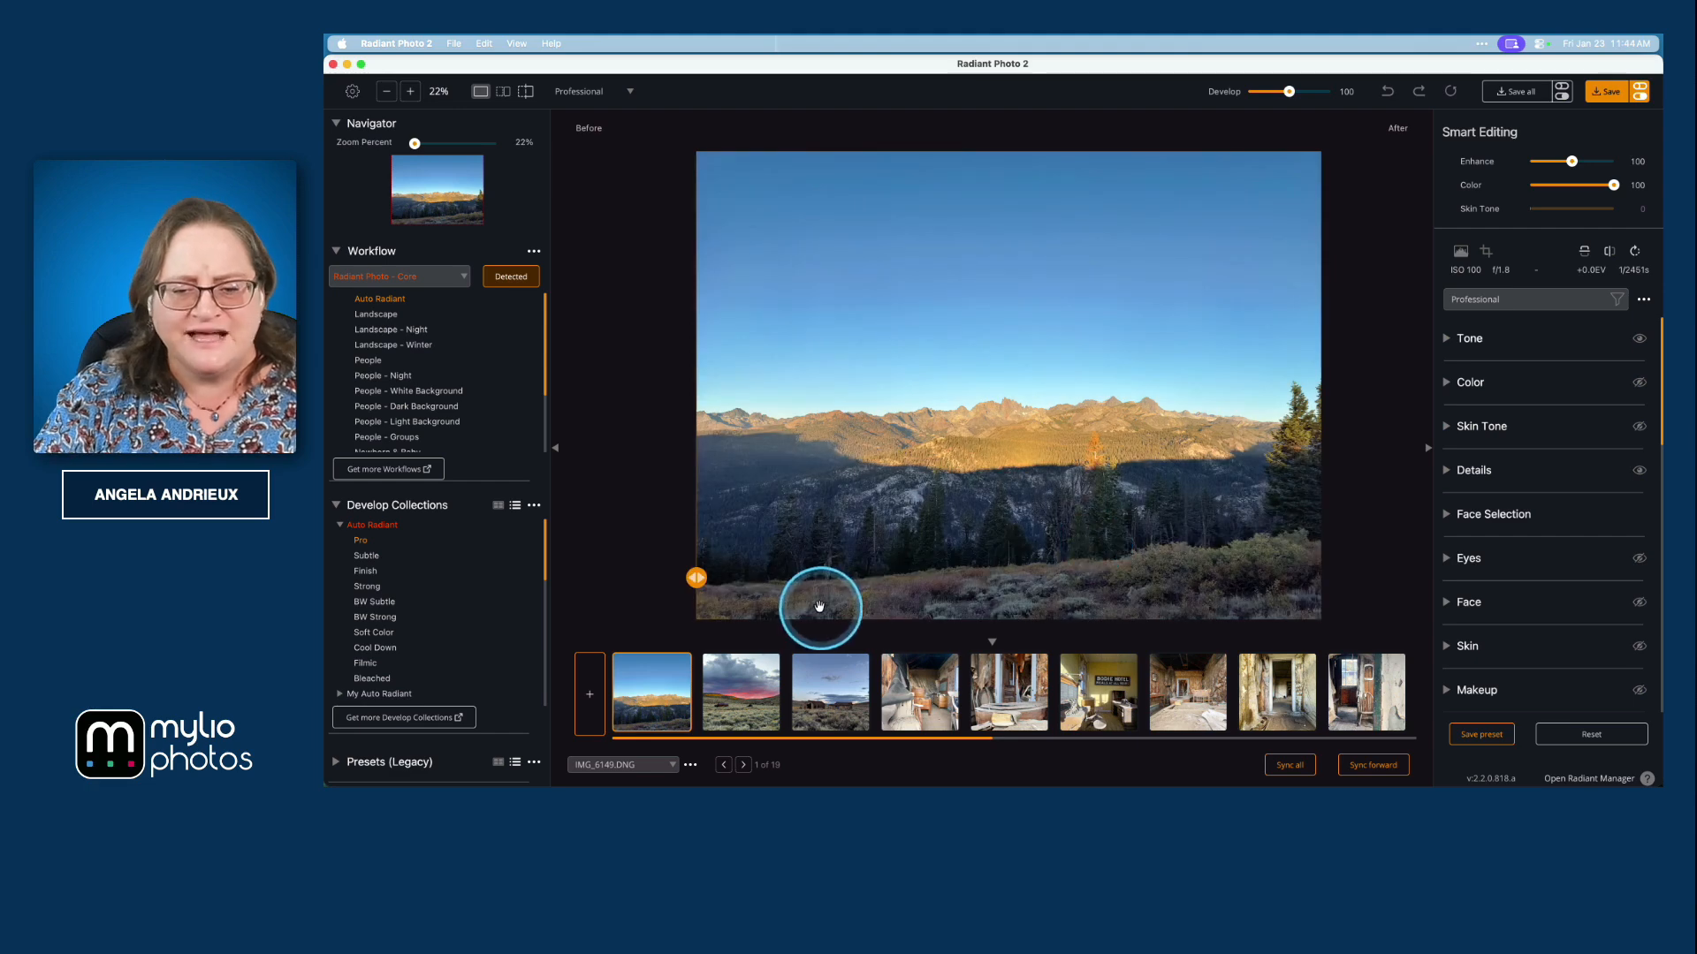
Step: Review the enhanced sunset, barn and building interior photos one by one, from the second to the eighth in the filmstrip
click(747, 707)
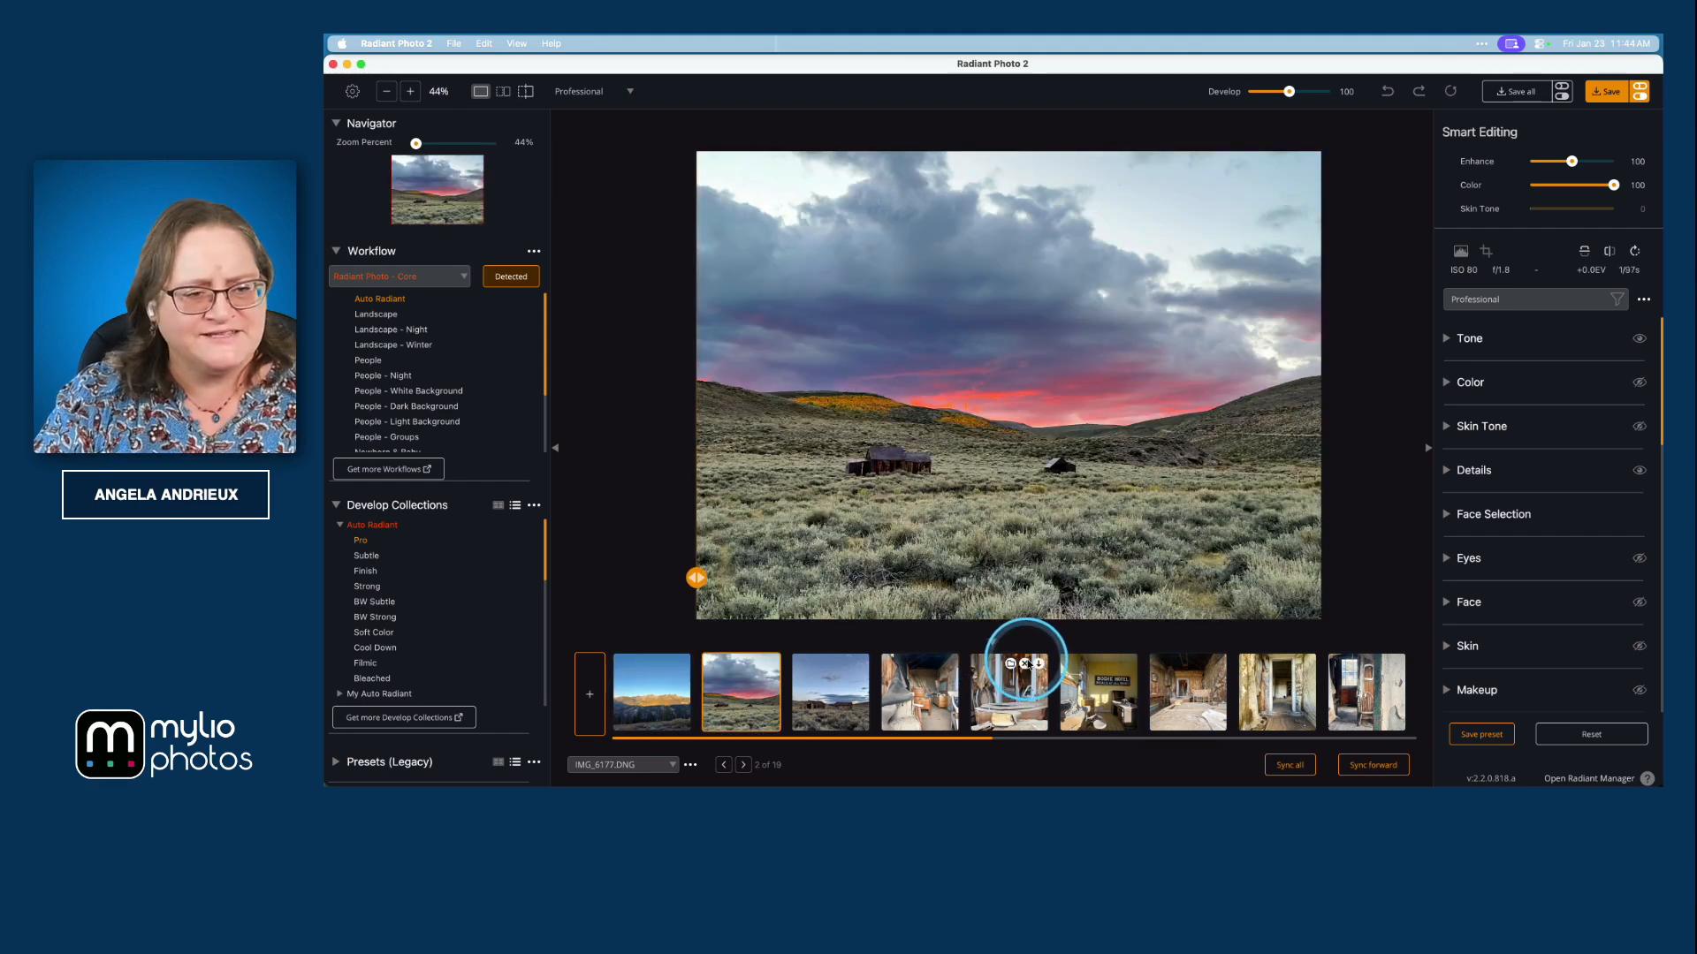
click(846, 704)
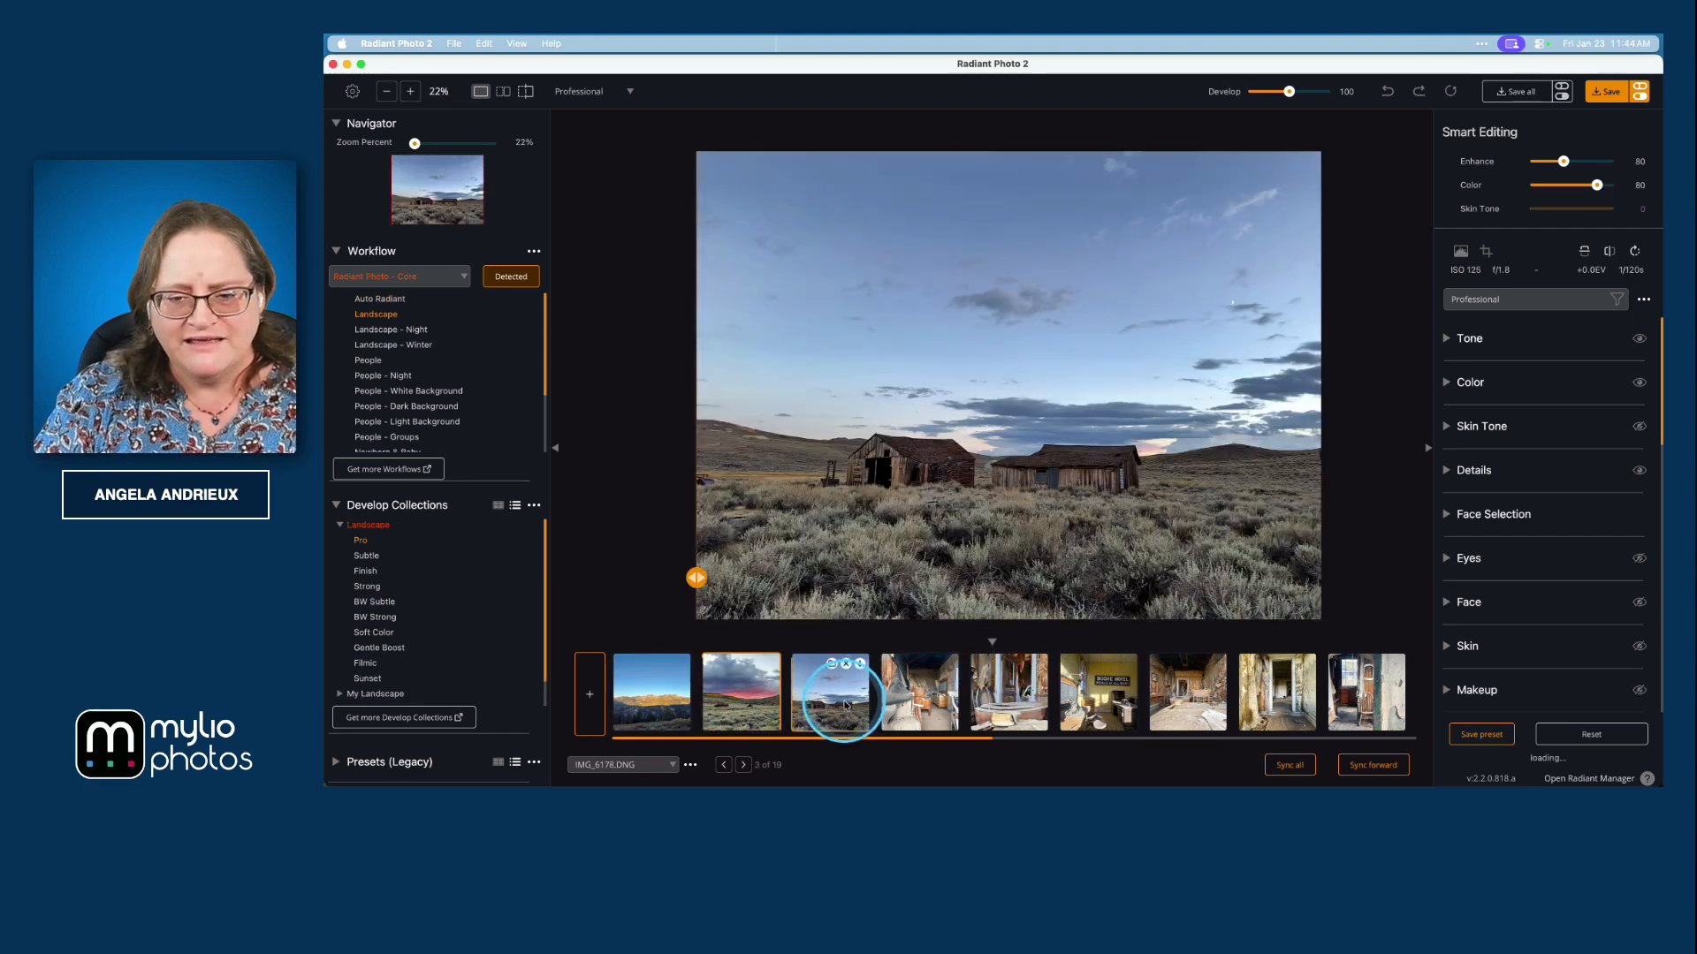
click(921, 703)
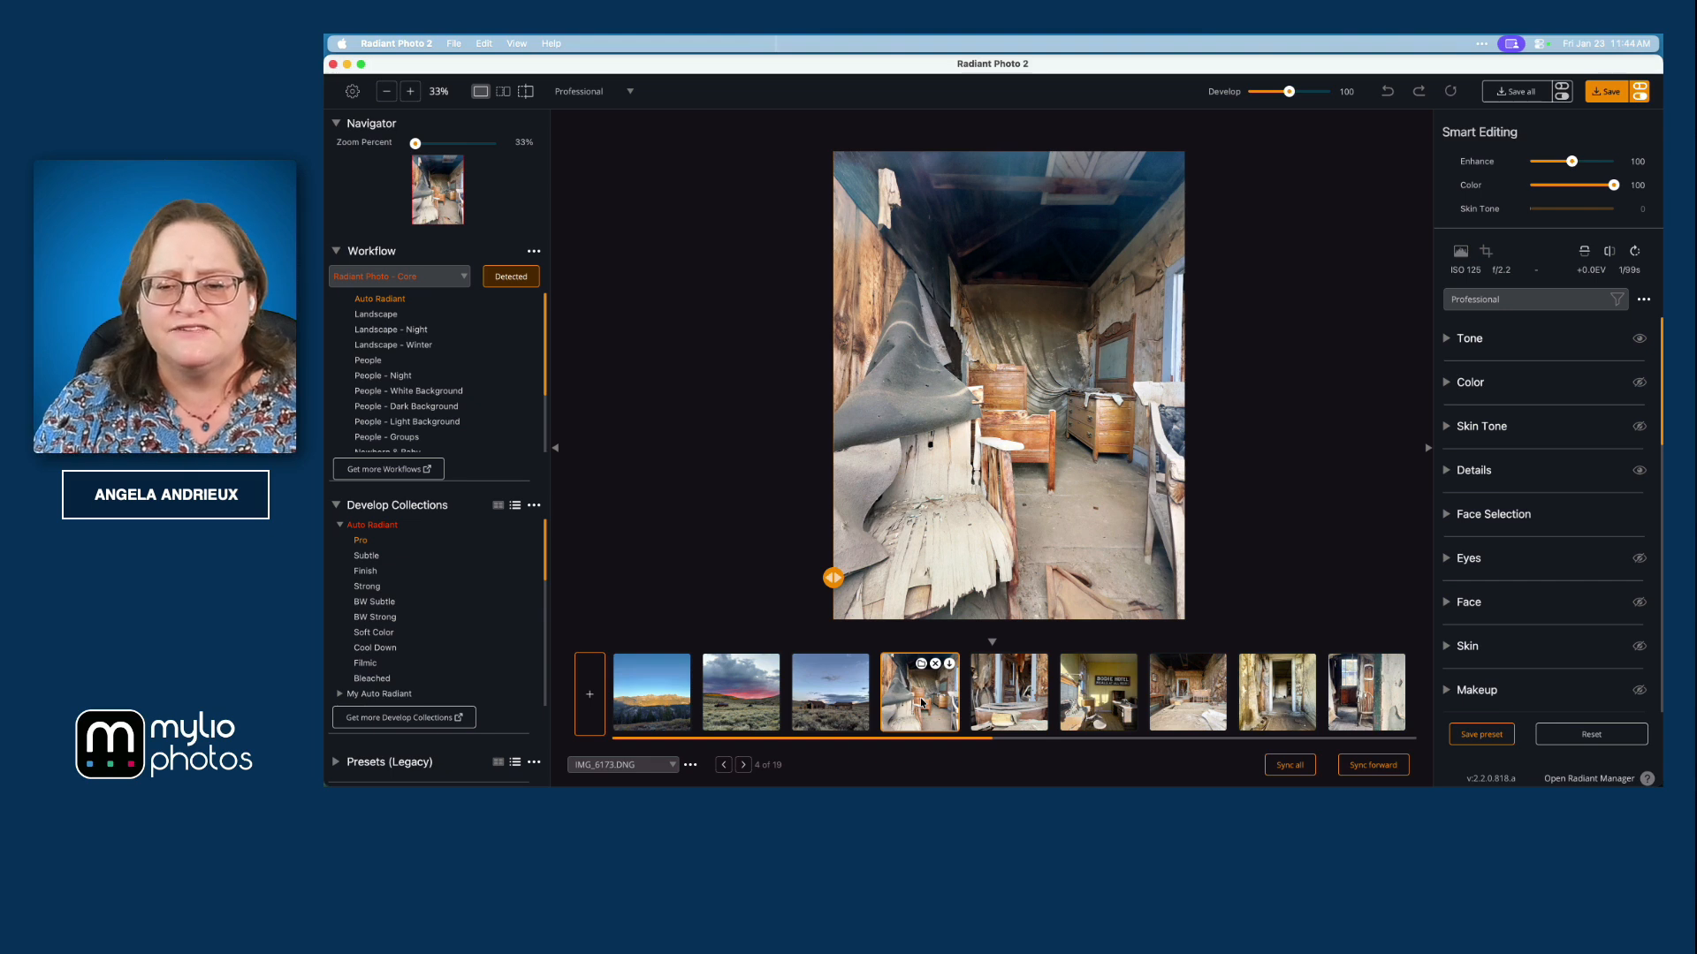
key(Right)
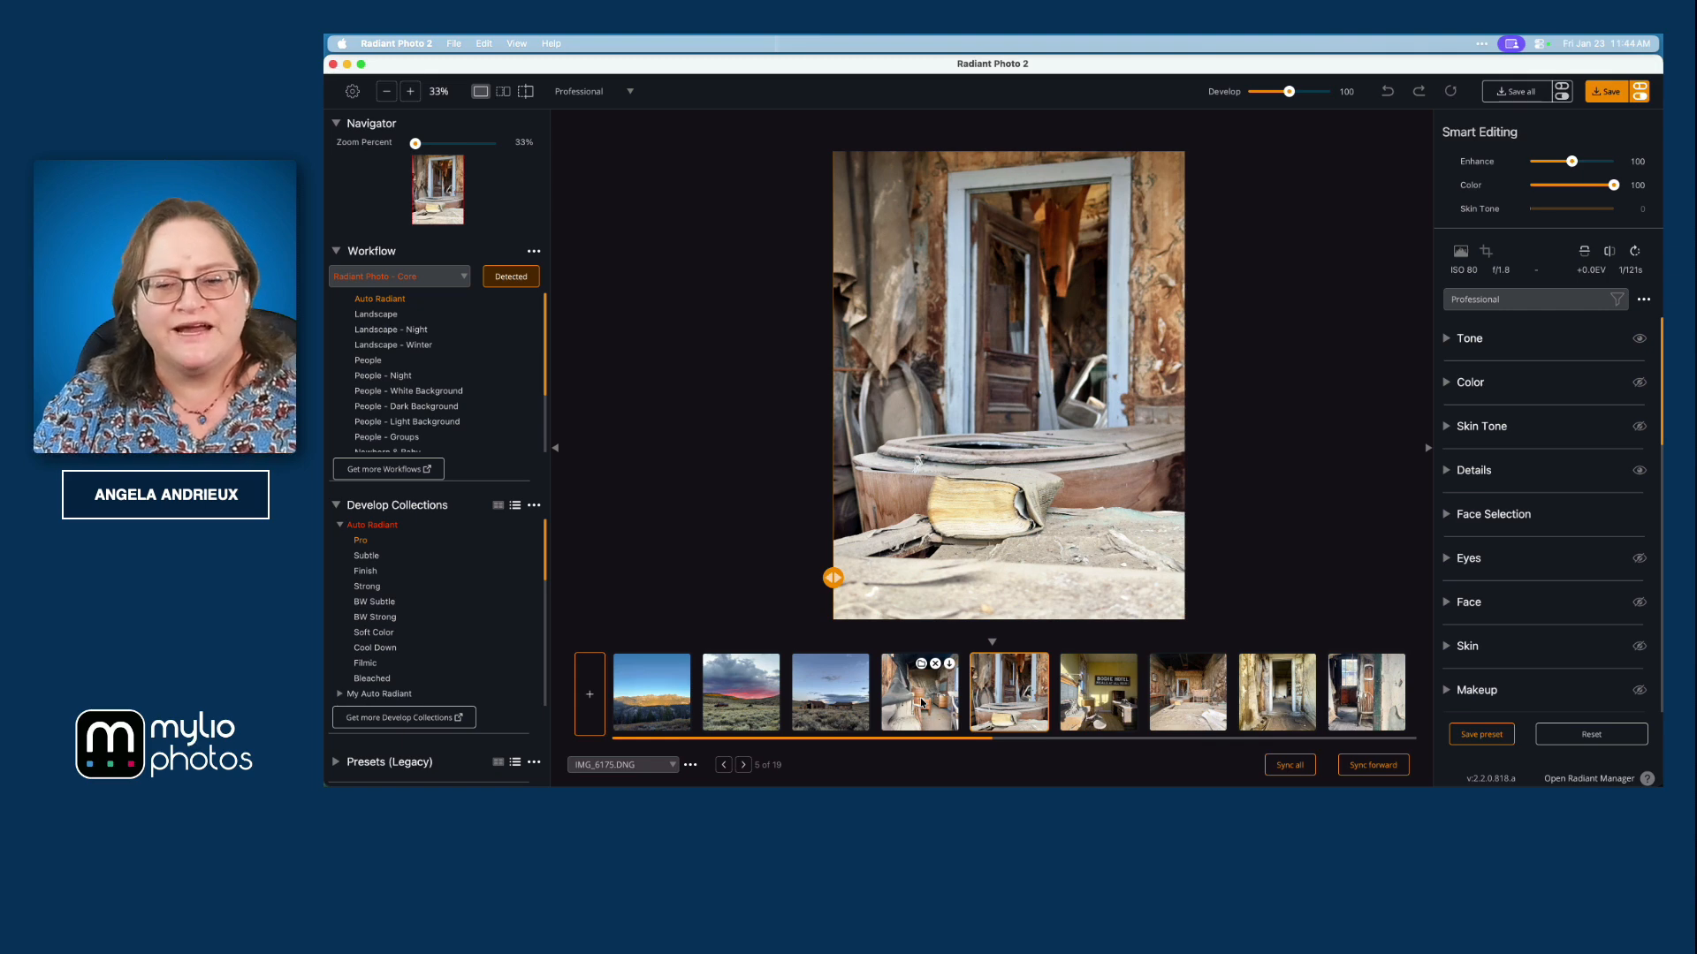
click(1107, 707)
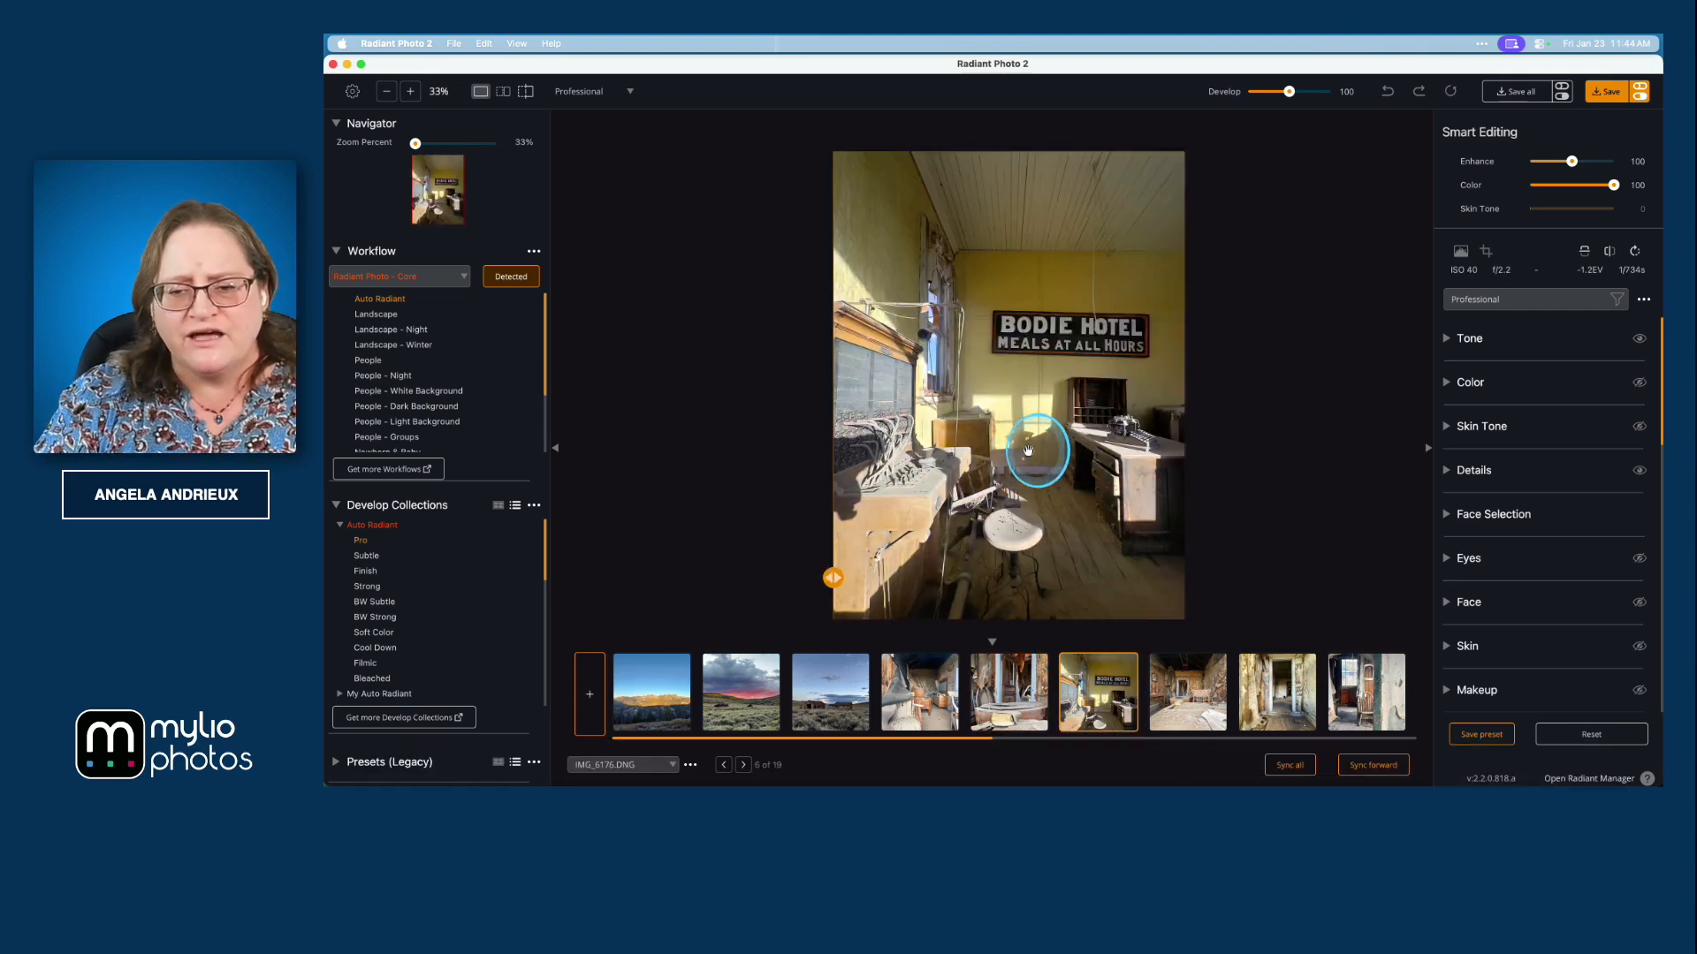
click(1185, 685)
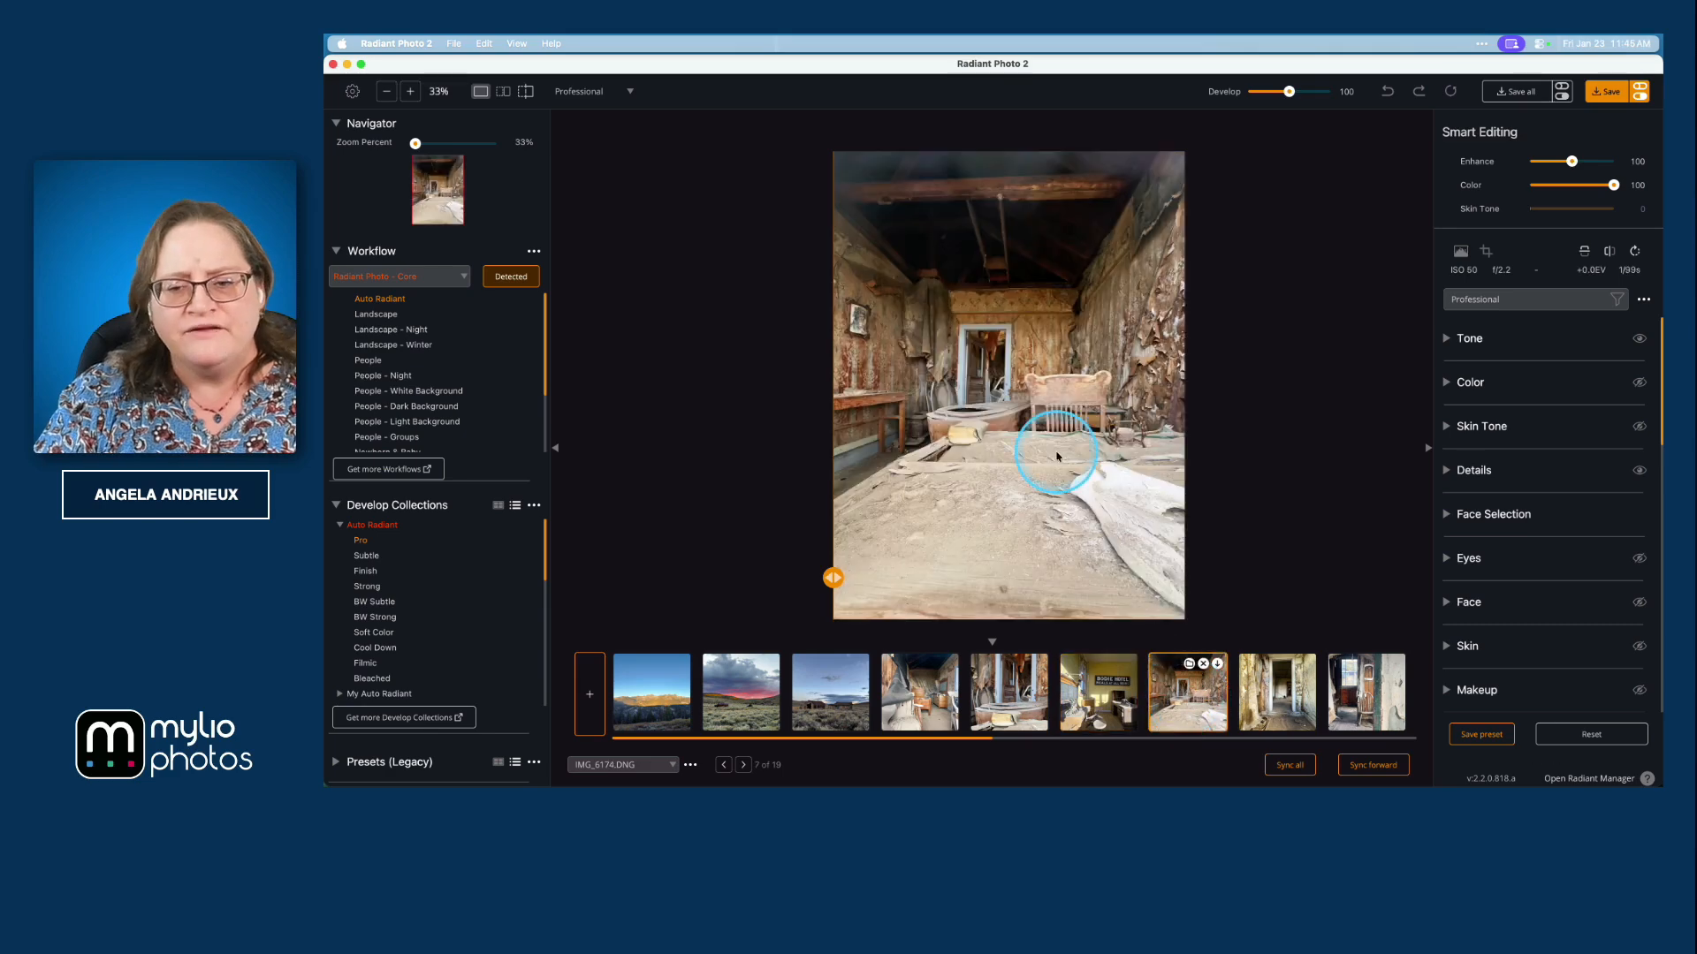
click(1041, 429)
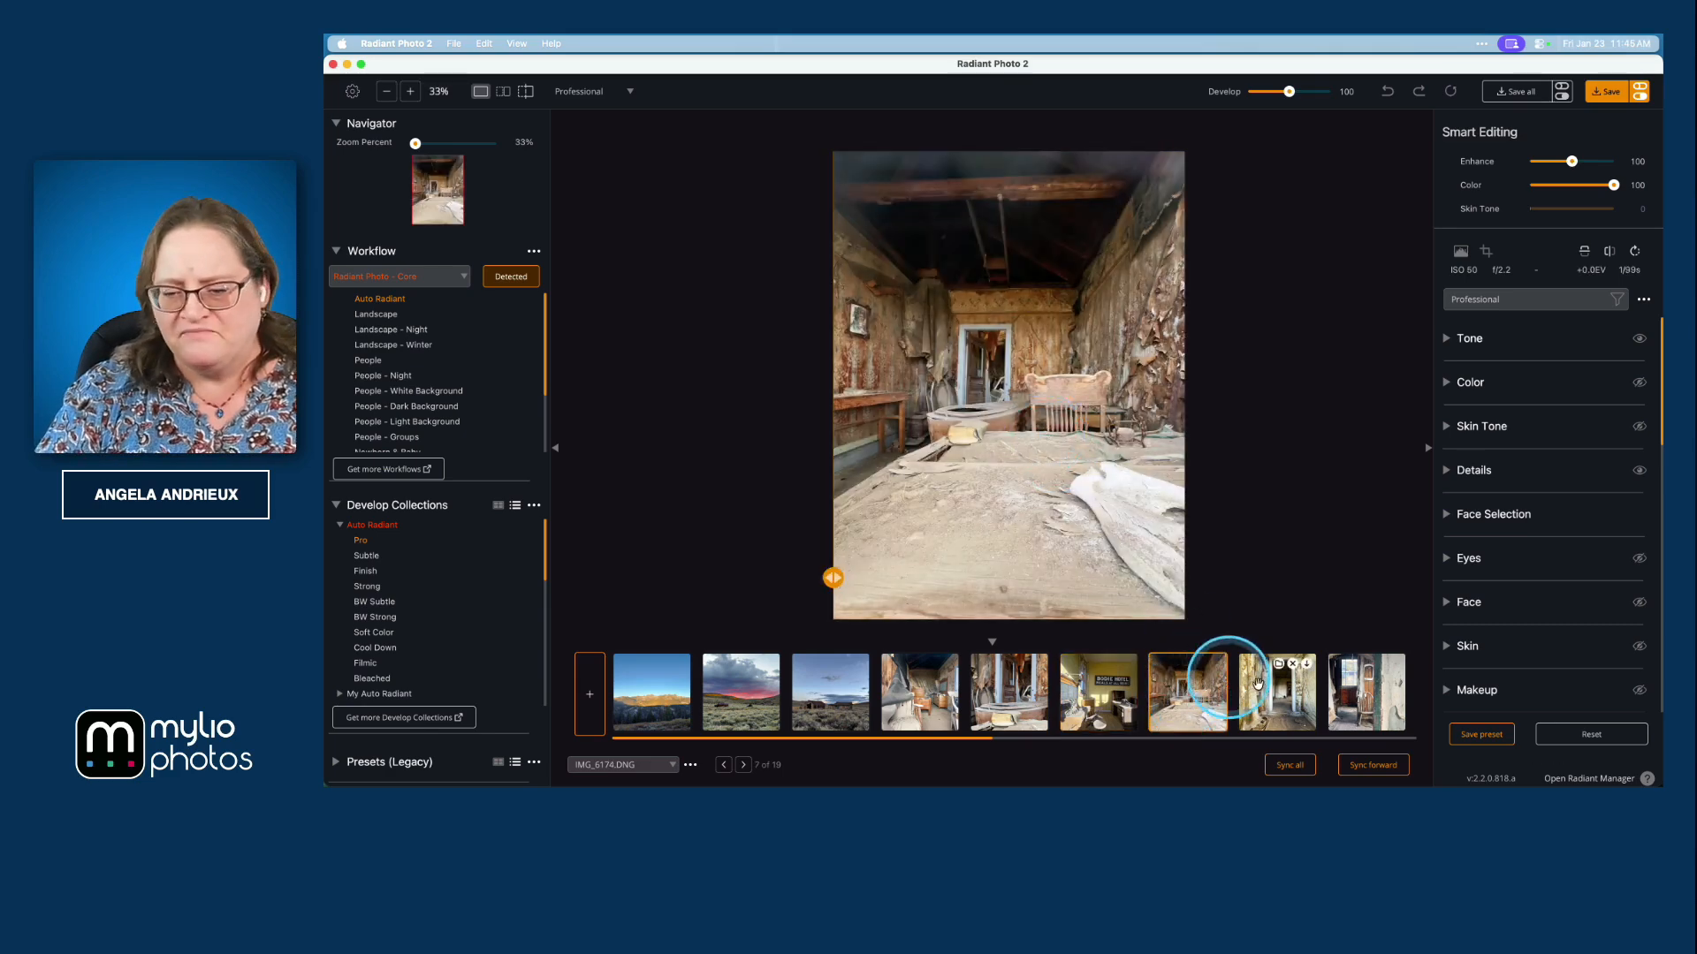
click(1283, 692)
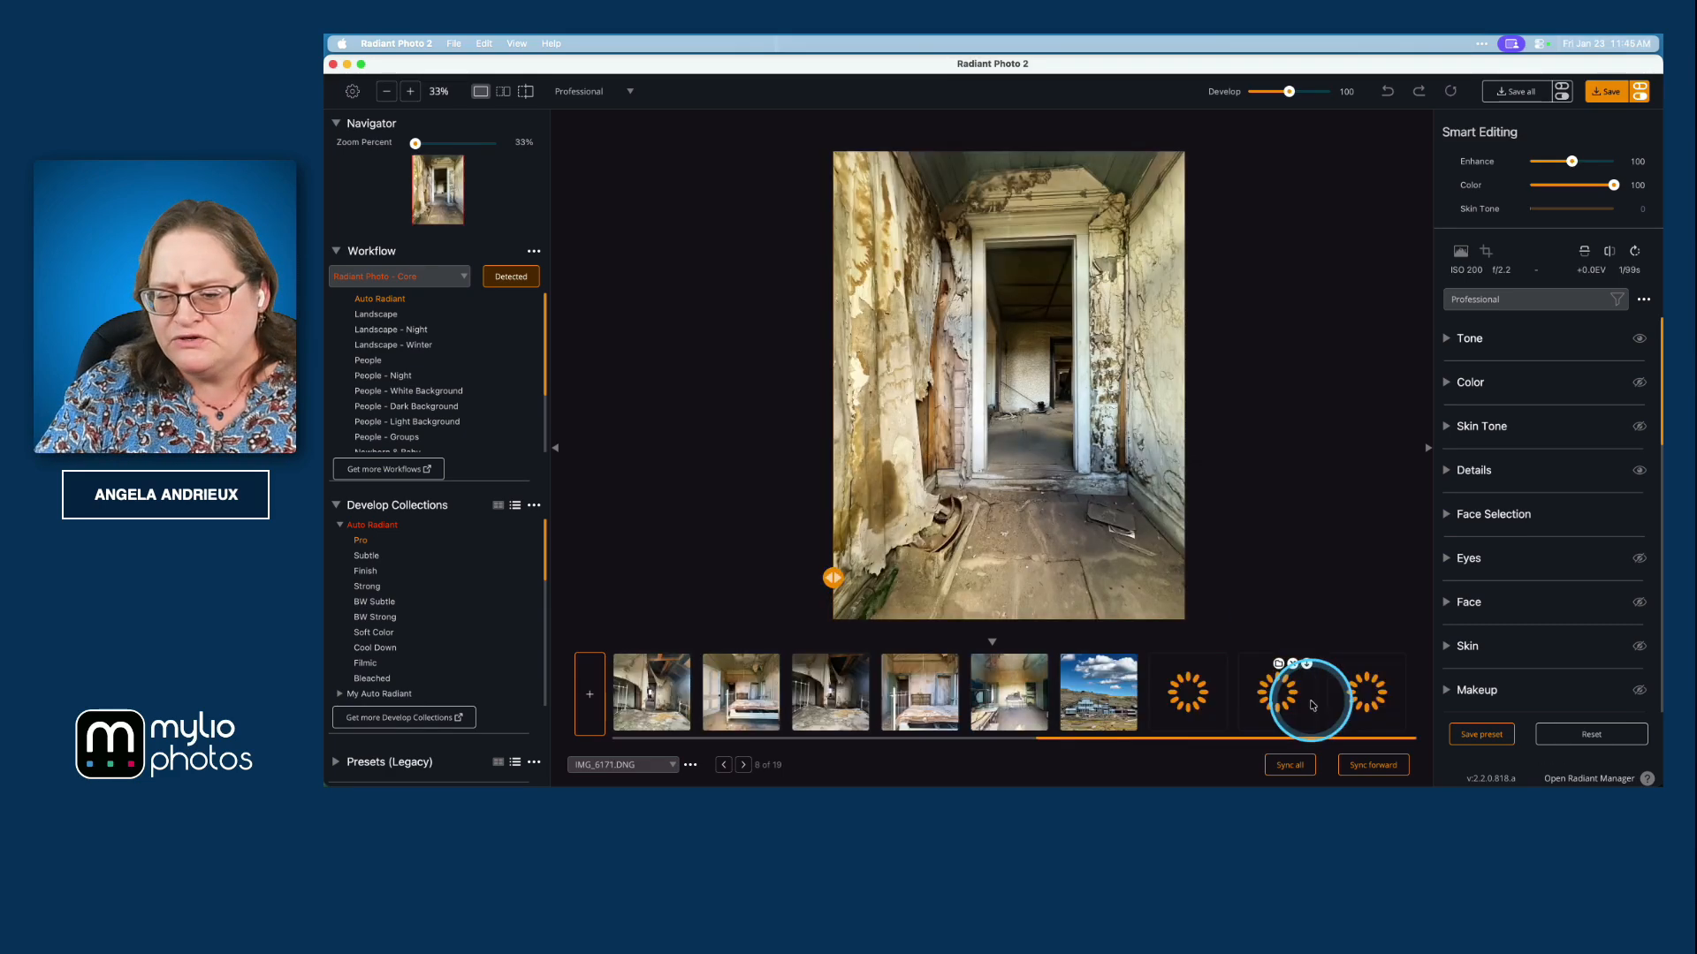
Step: Review the enhanced landscape and kitchen photos at the end of the filmstrip, comparing the kitchen shot with its original
click(1095, 707)
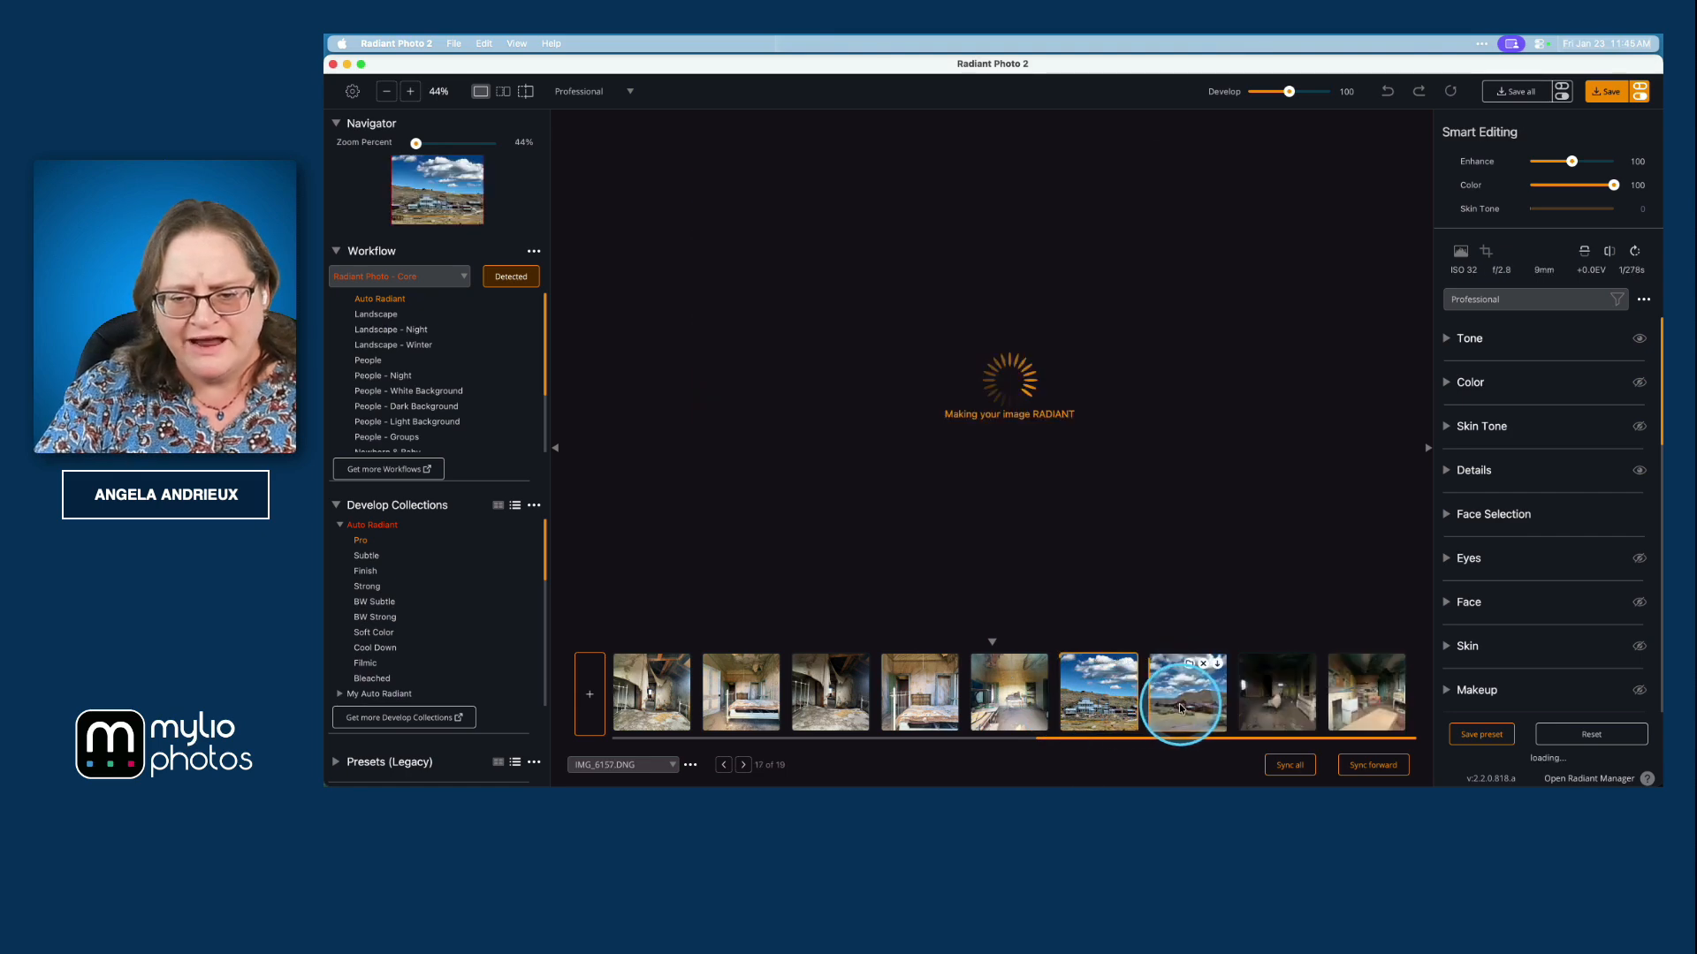
click(1260, 708)
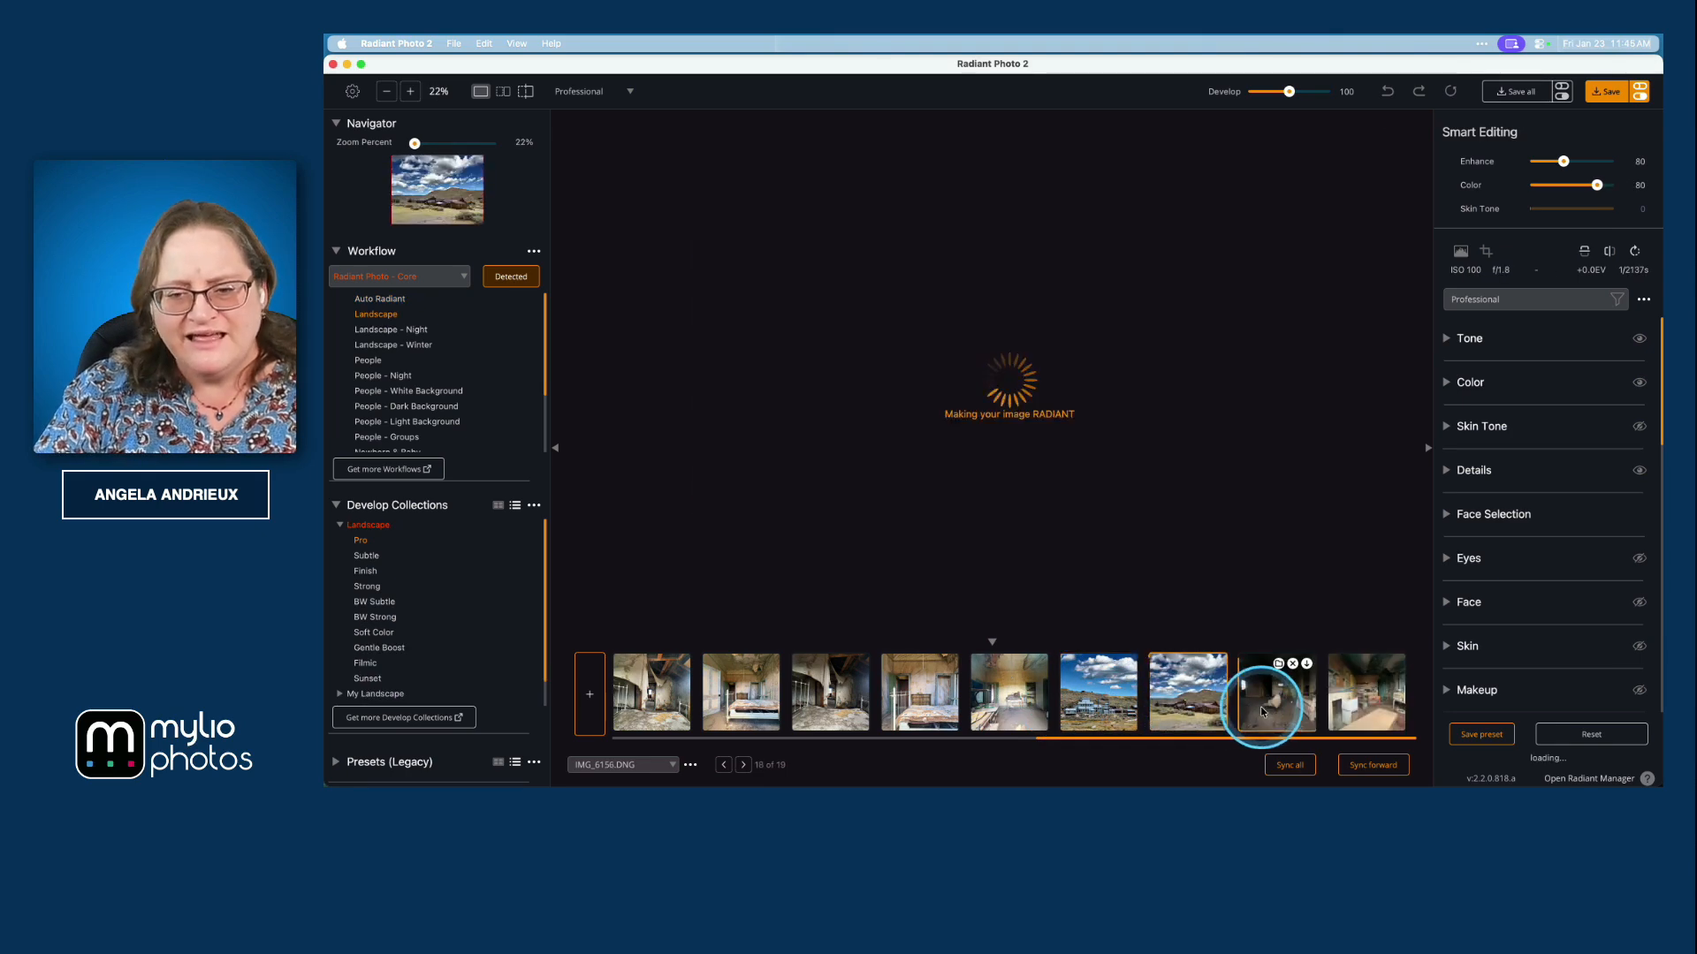
click(1358, 704)
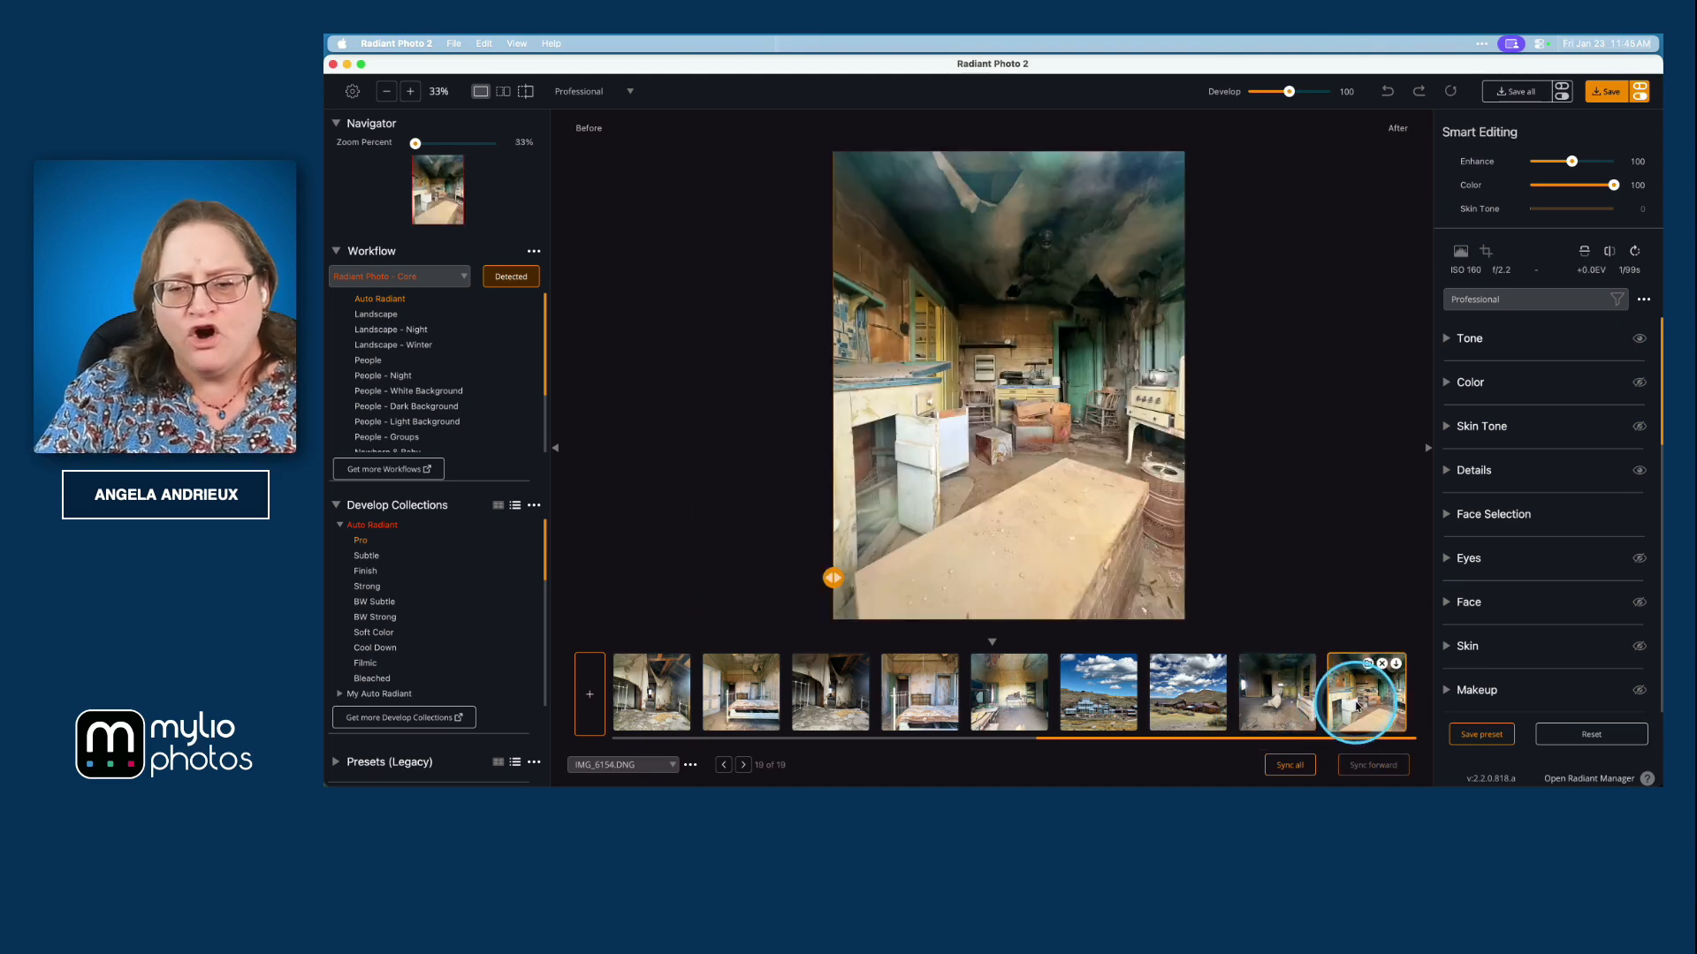
click(963, 440)
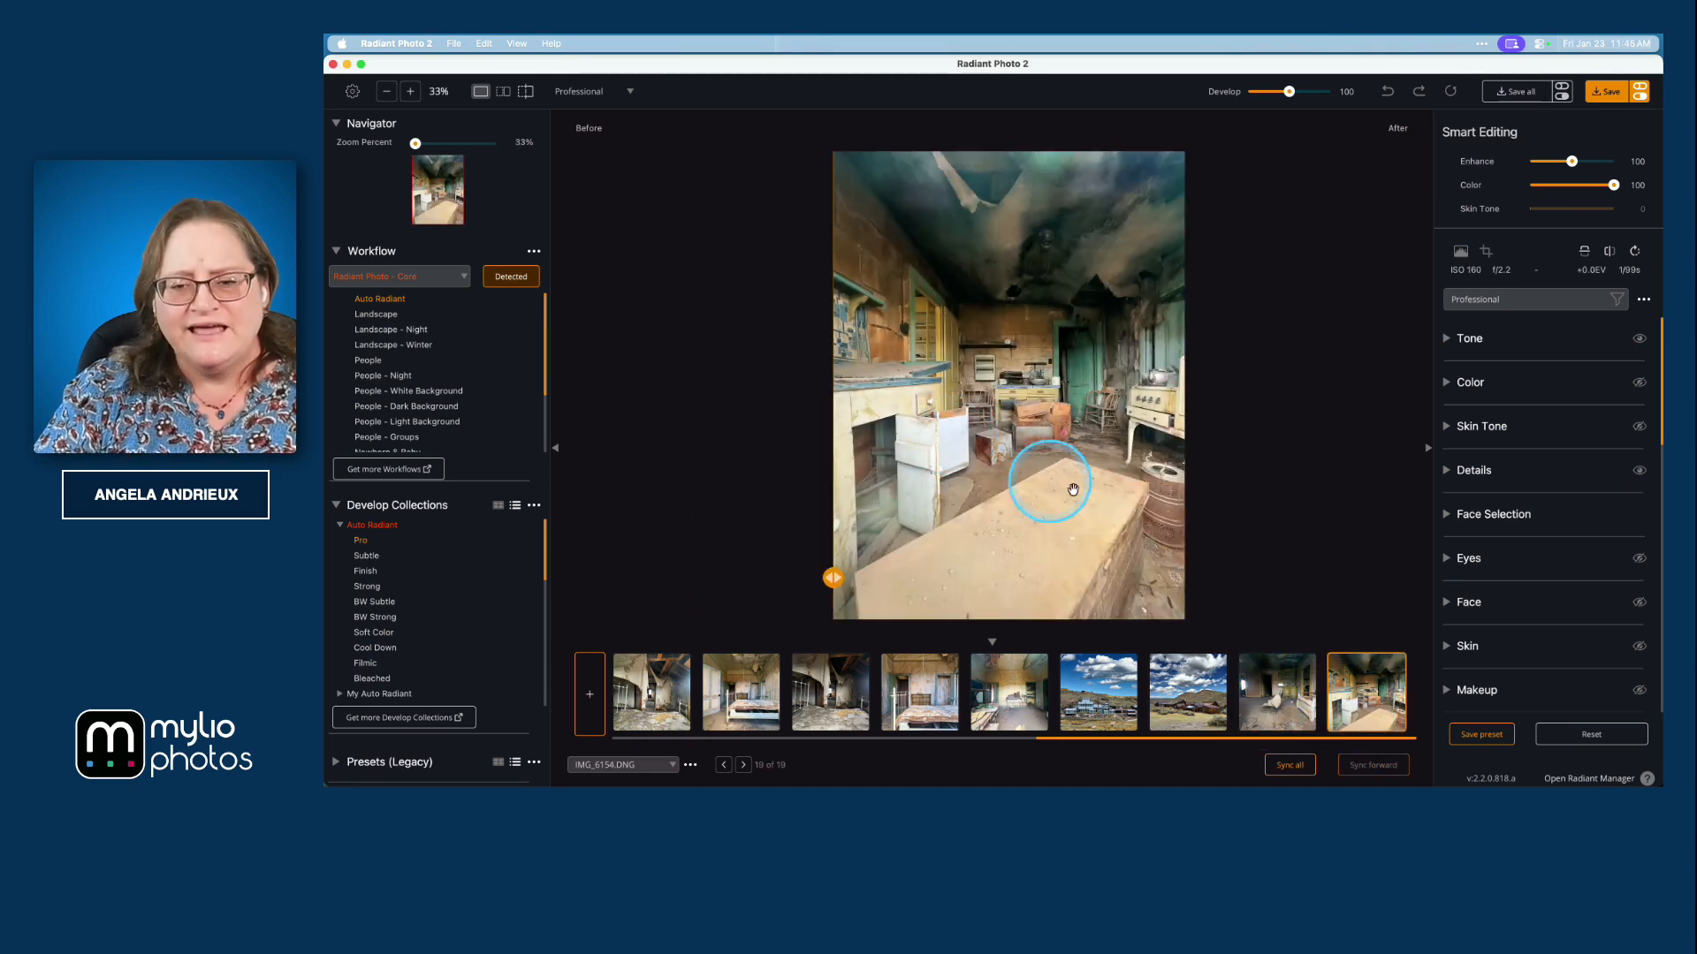
click(1249, 487)
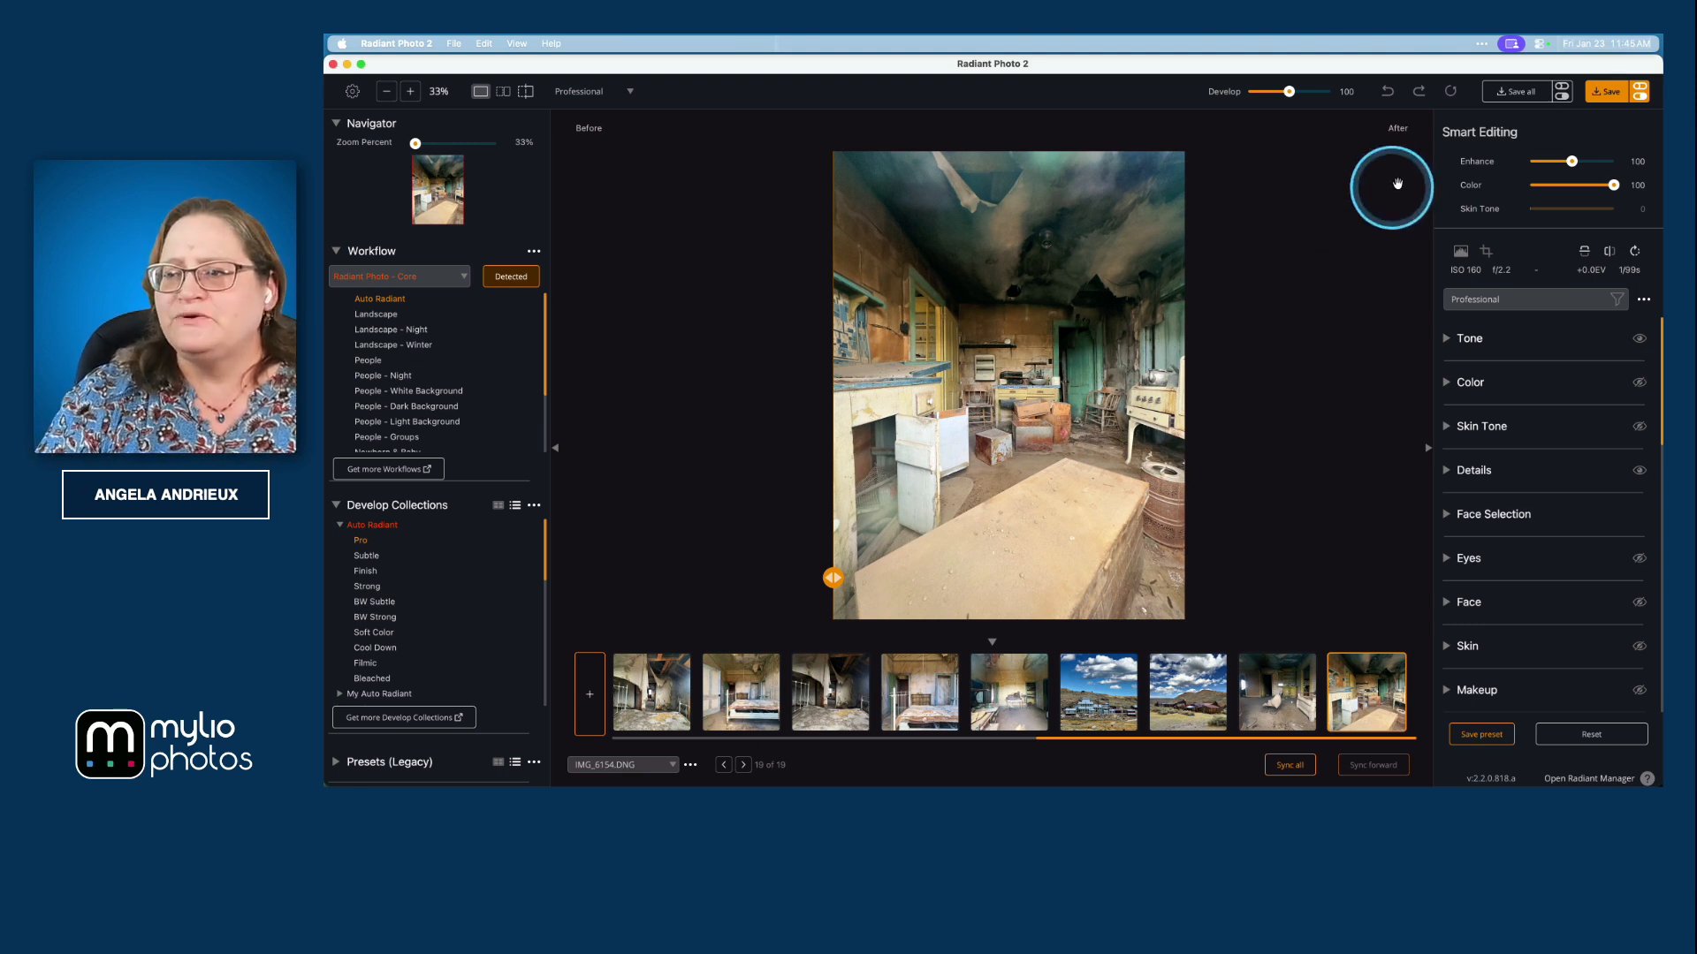
Step: Save all the enhanced photos as JPEG in the same folder as the originals, with the <Filename>_display naming
click(1564, 91)
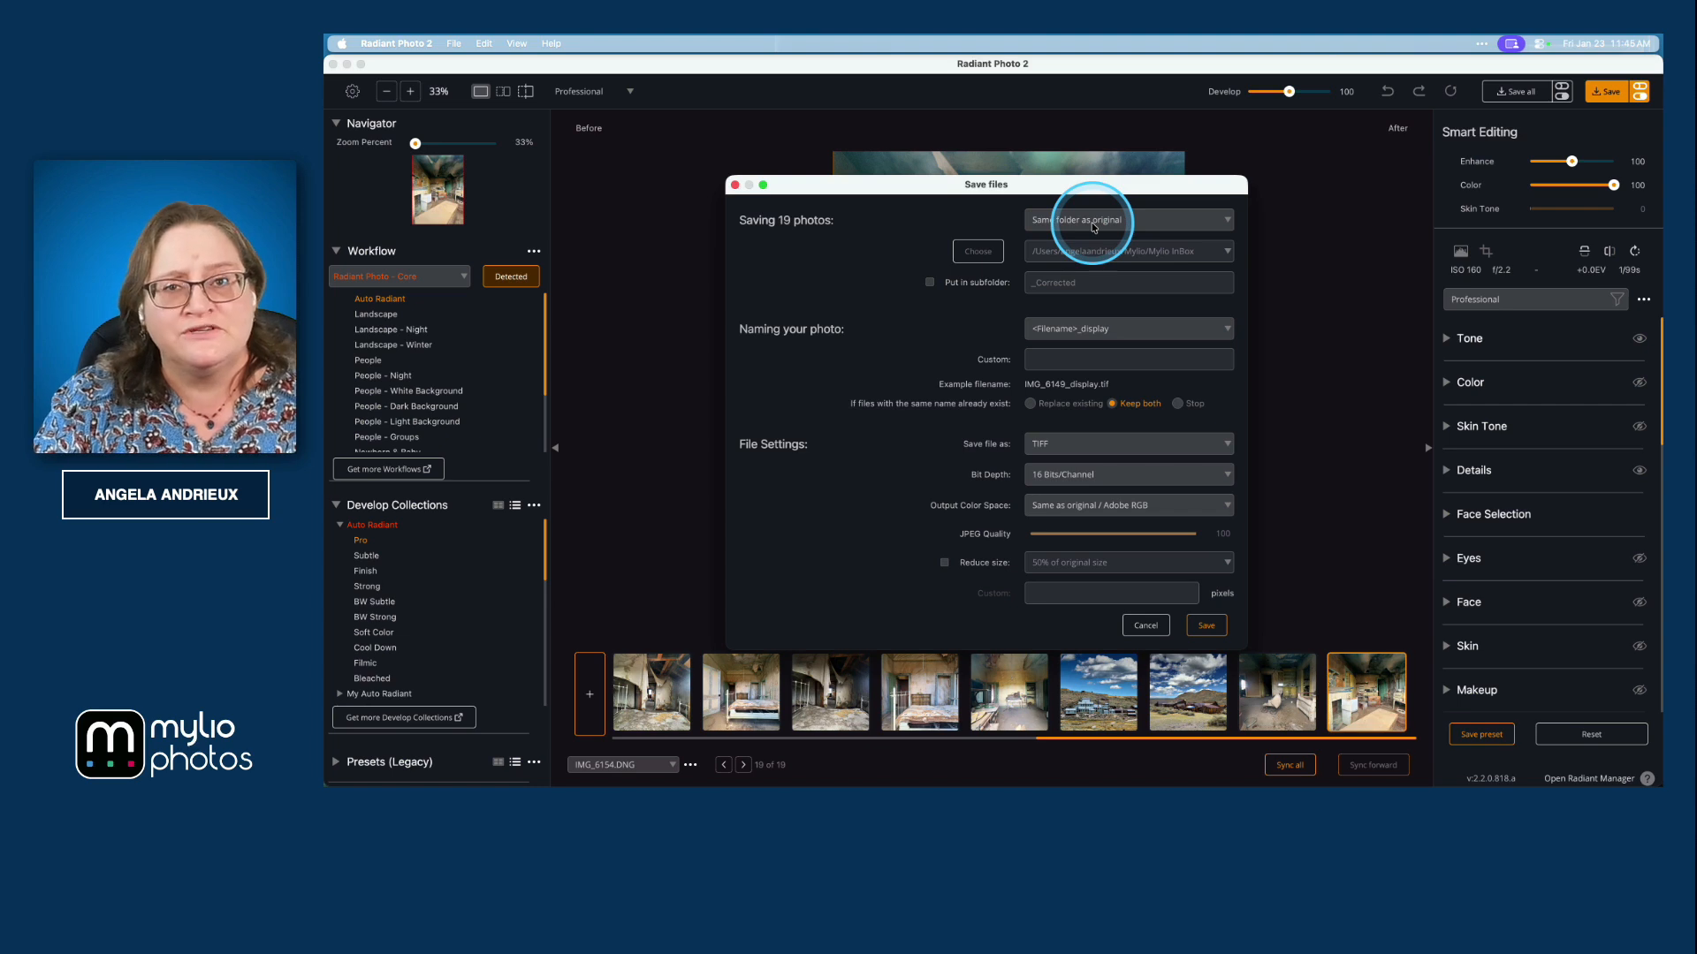
click(1086, 339)
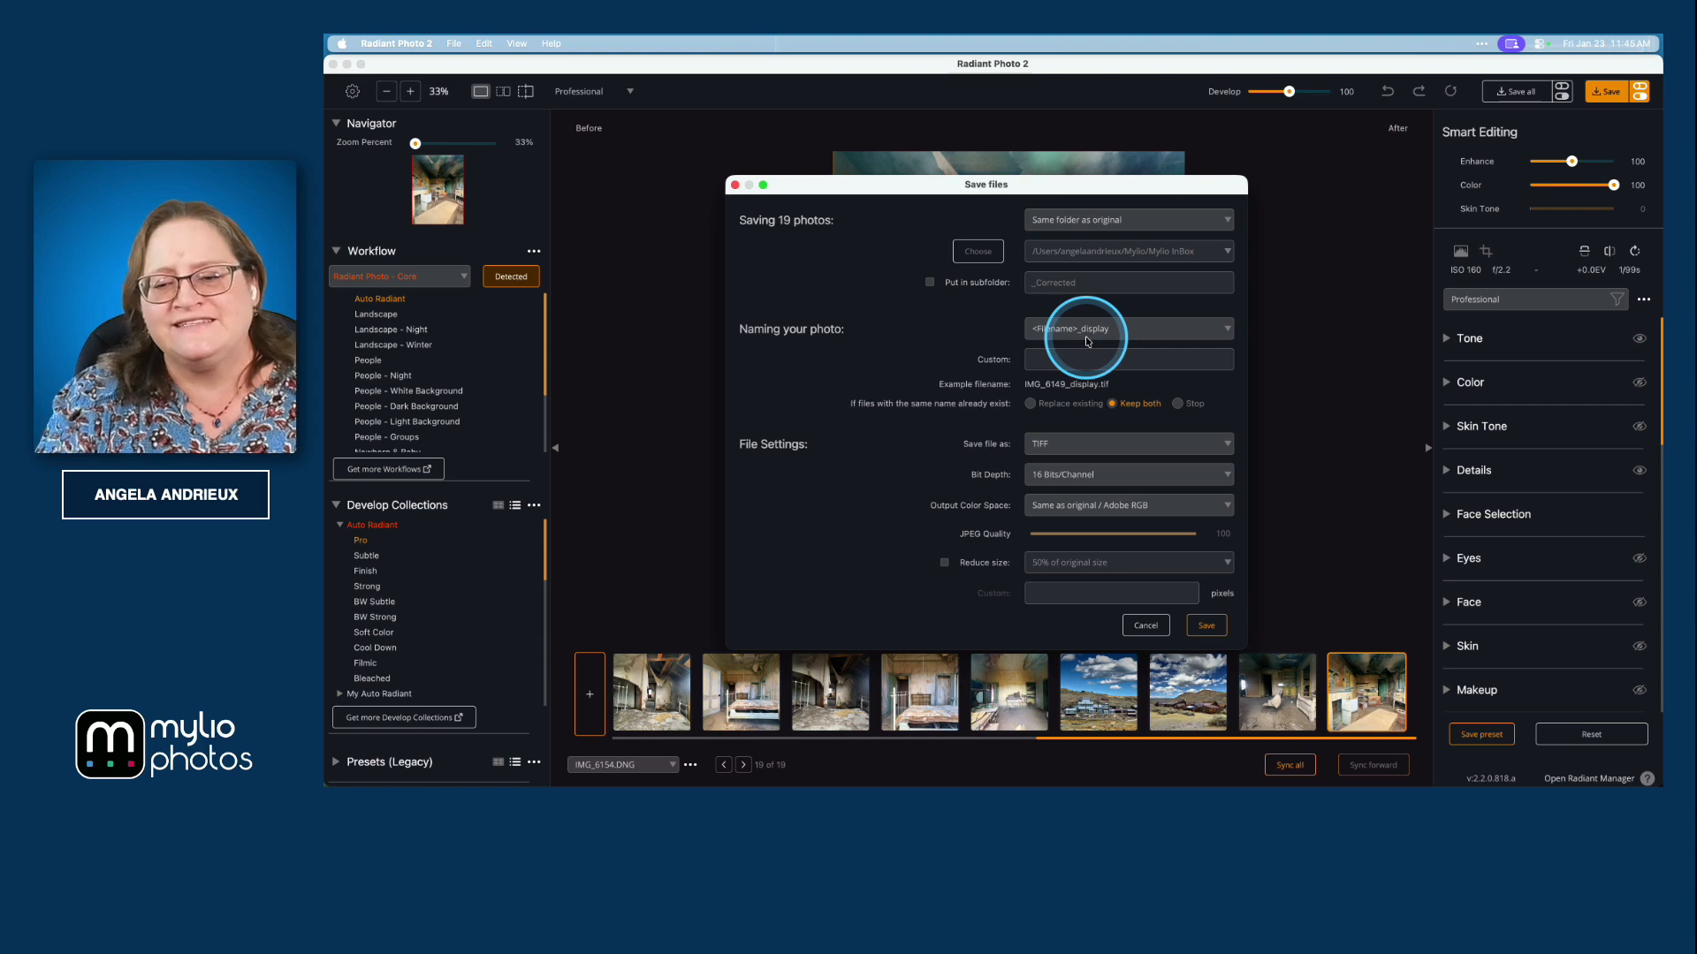
click(1063, 452)
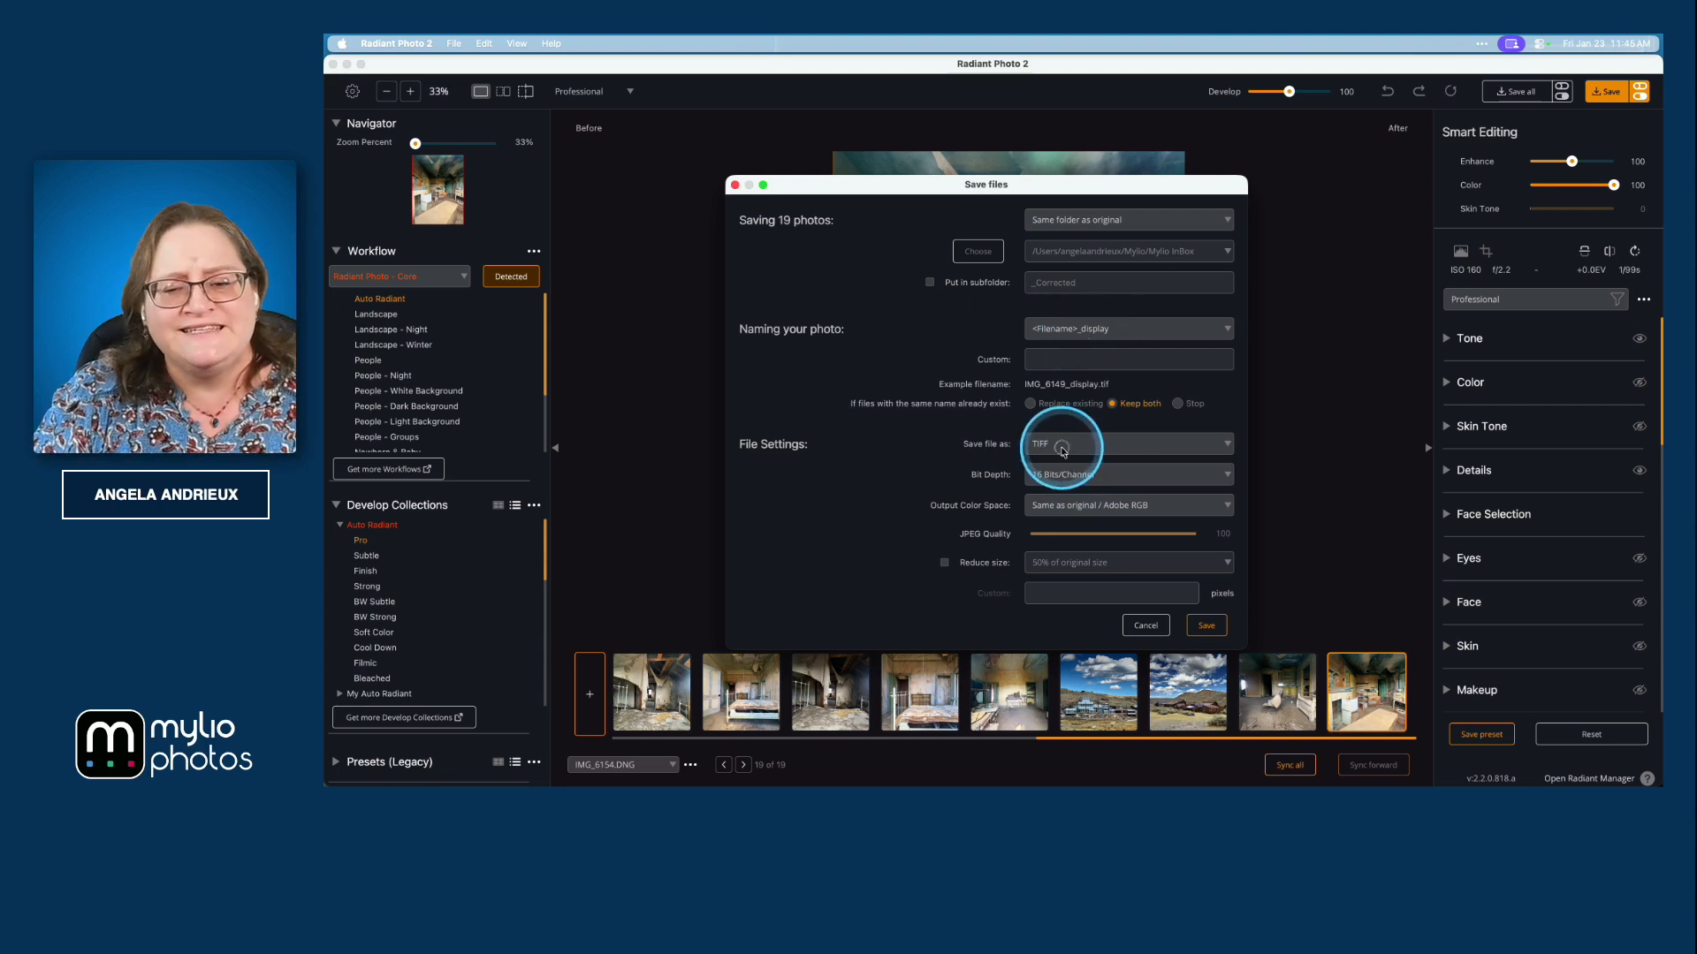
click(1060, 459)
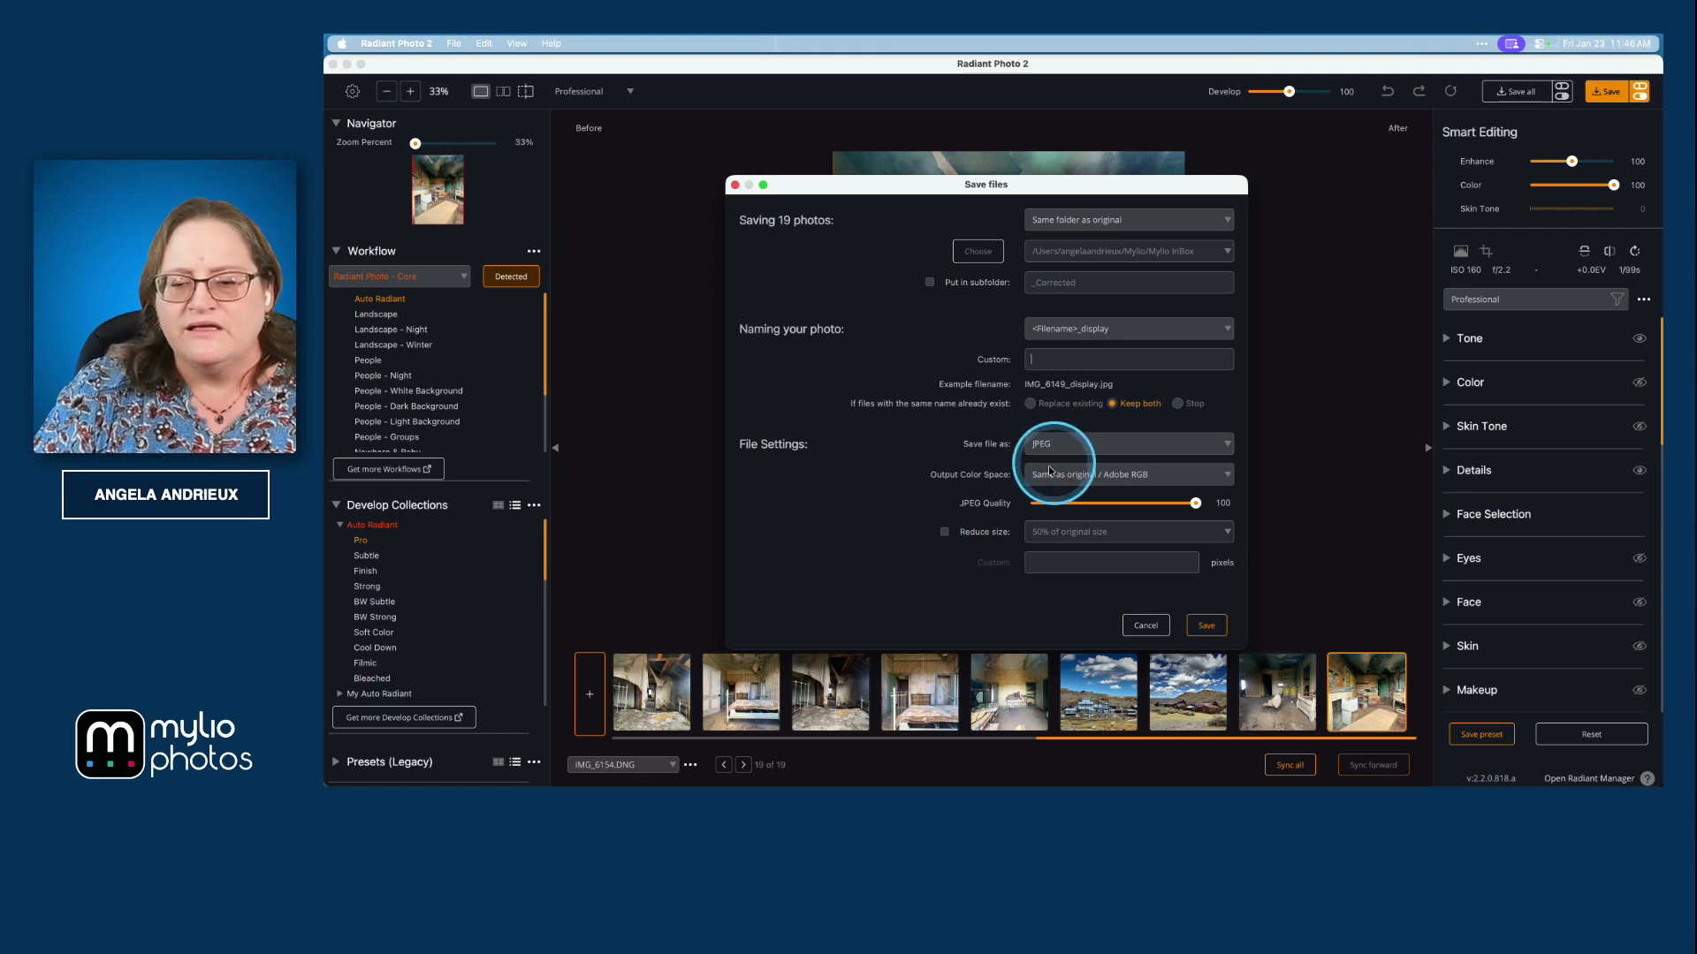
click(1207, 626)
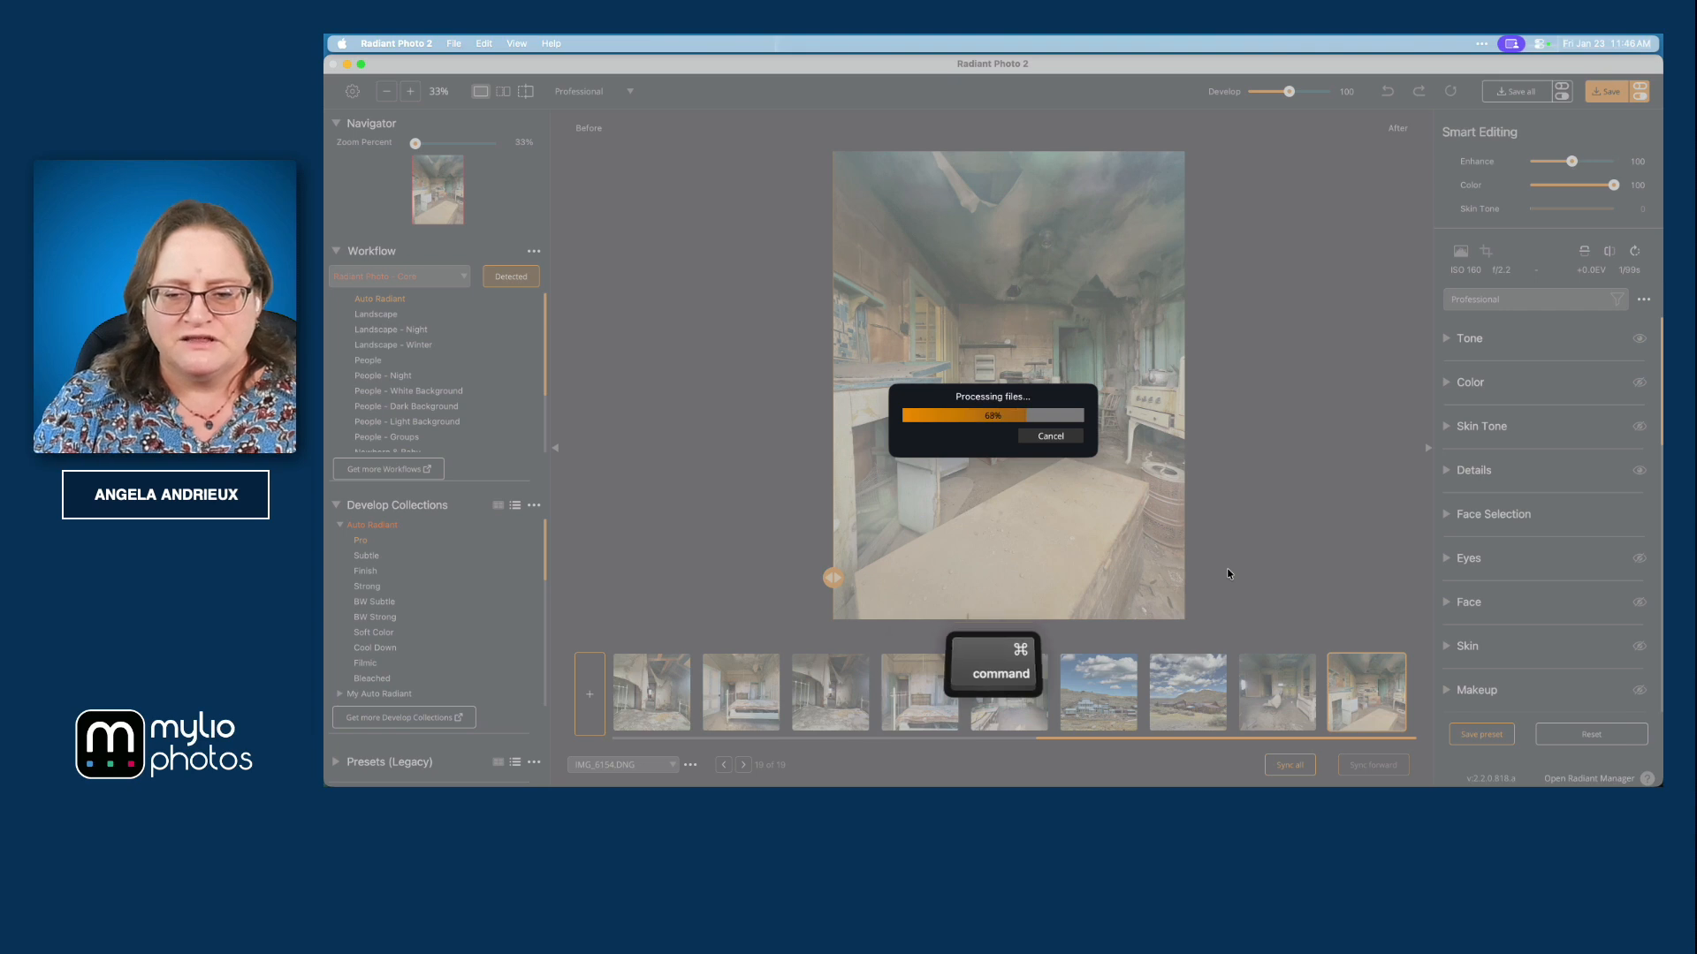
Step: Switch to Keynote and advance to the Step 5 slide about adding stars
key(super+Tab)
key(super+Tab)
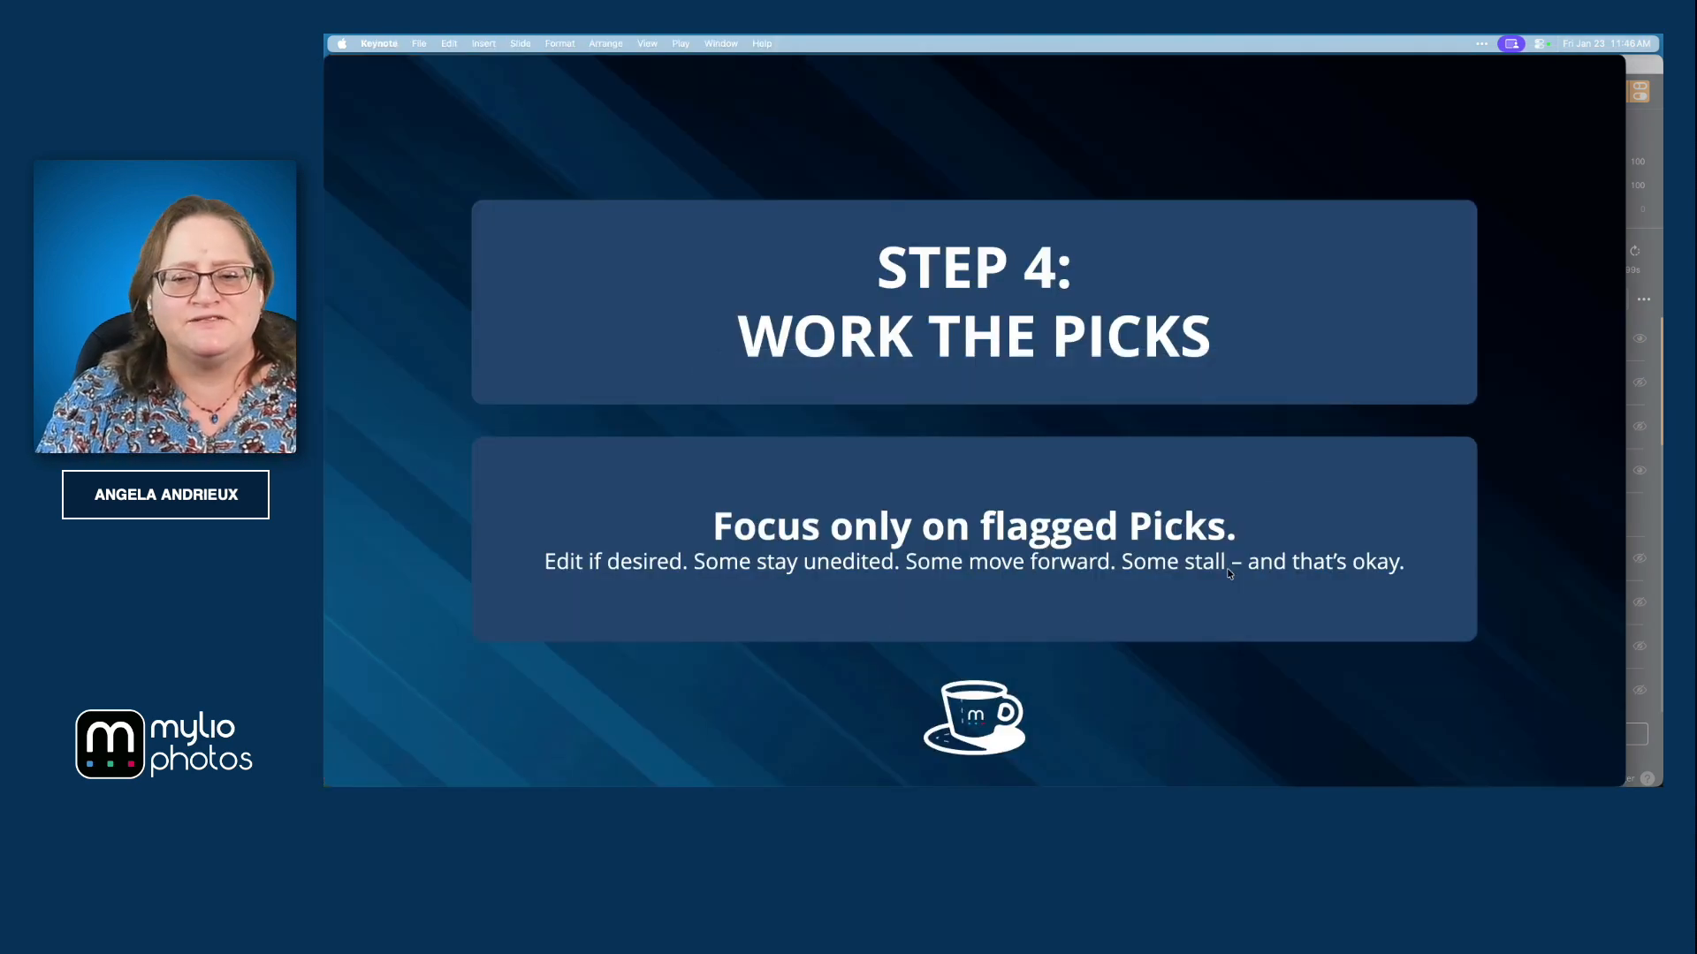
key(Right)
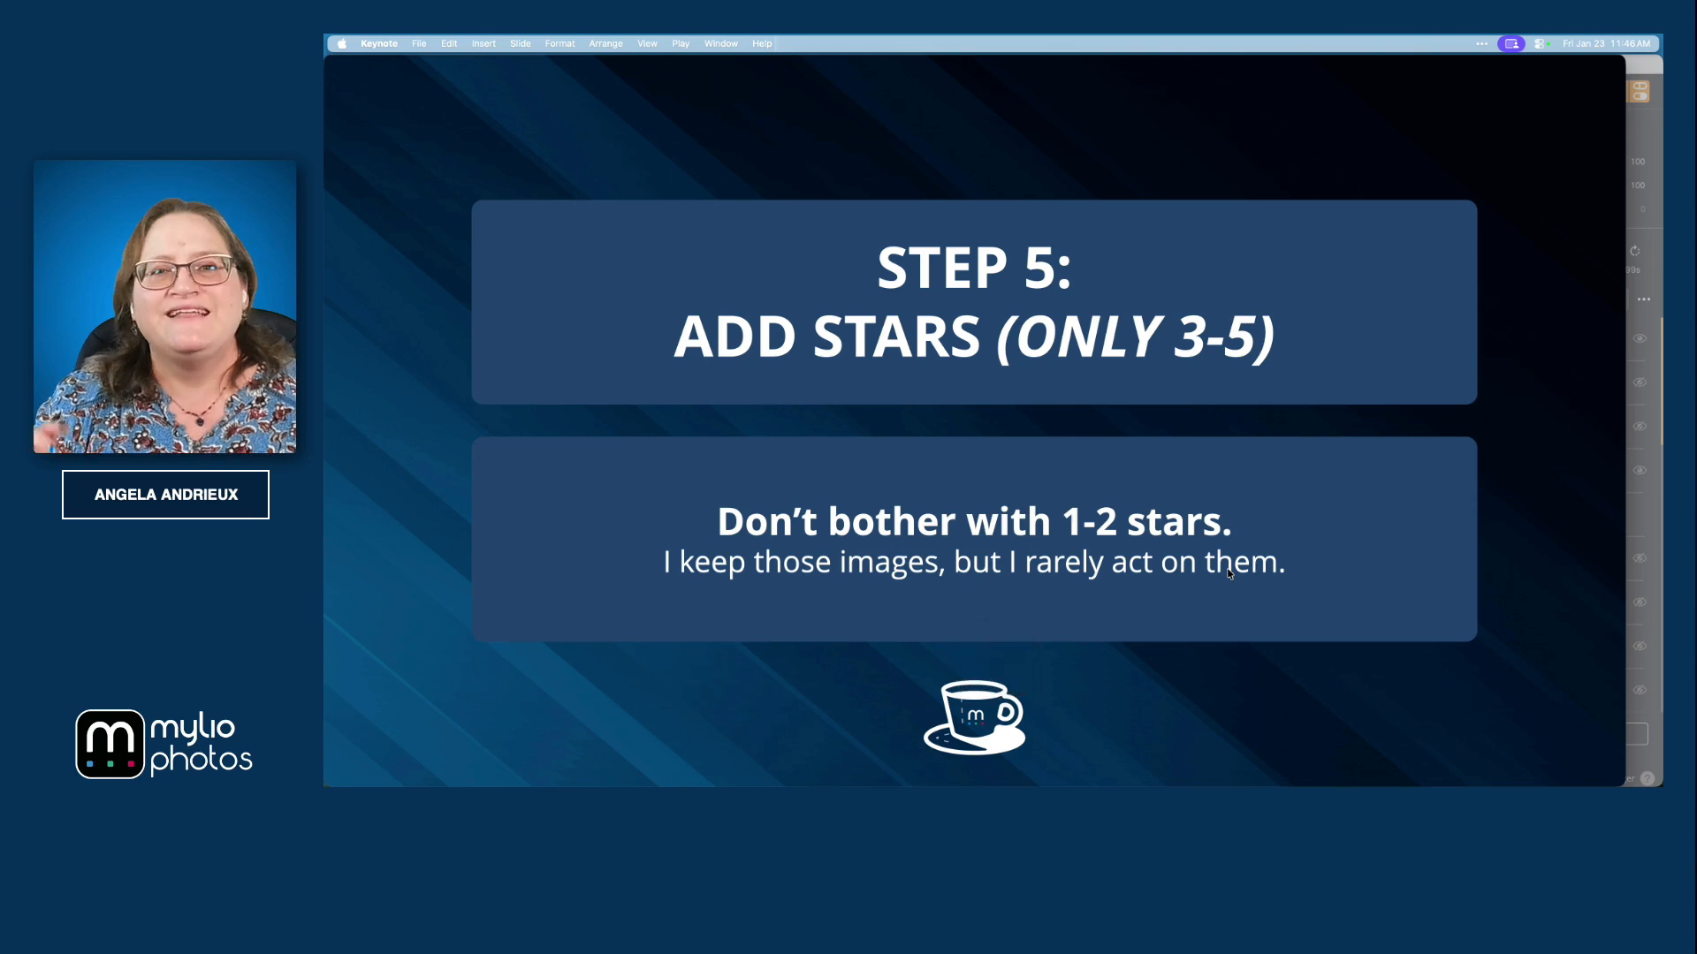
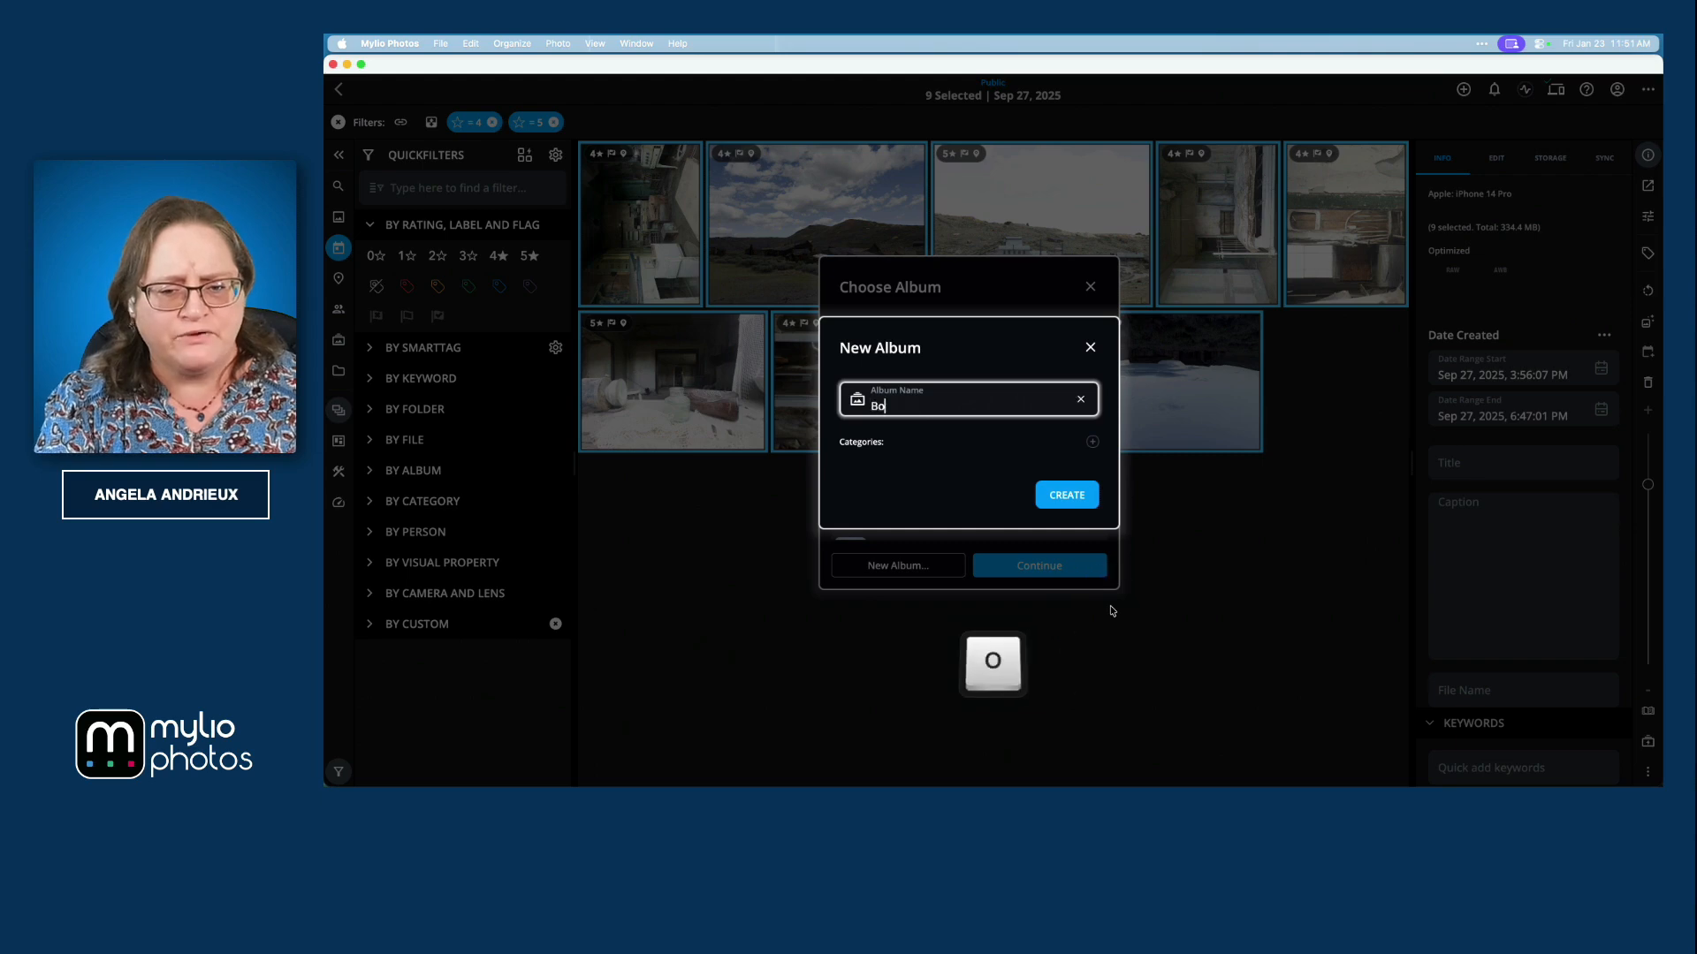
Step: Create the album Bodie, add the selected 4- and 5-star photos to it, and open the Albums view
click(1067, 495)
click(1032, 570)
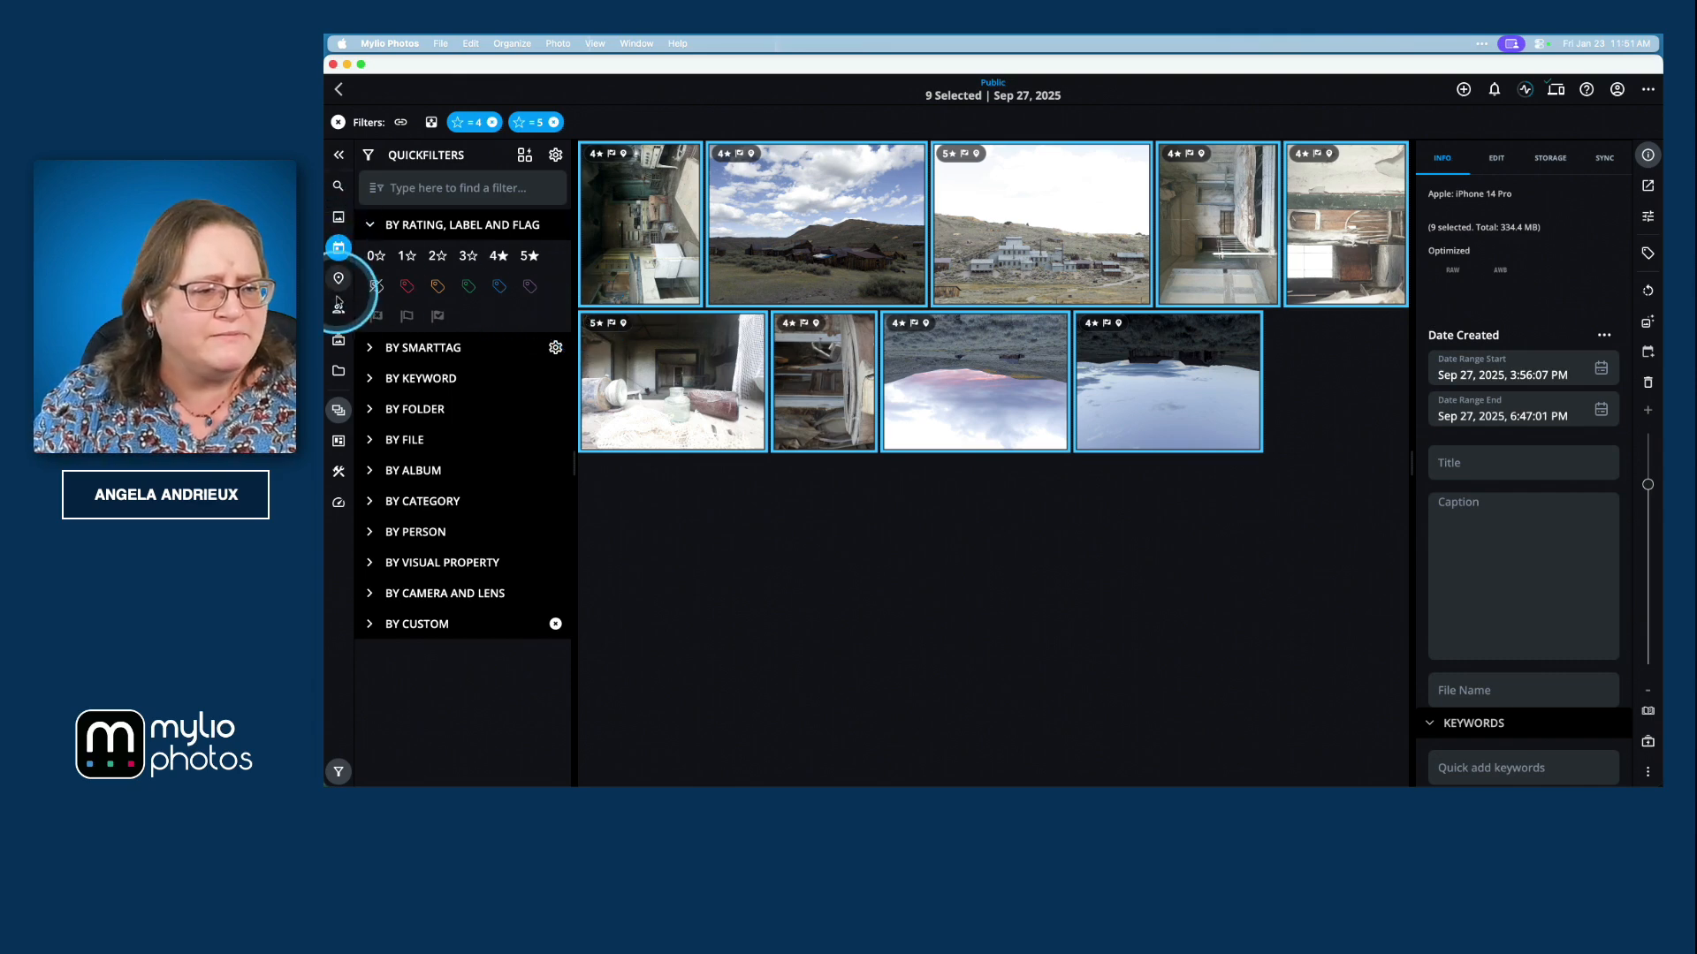
click(338, 340)
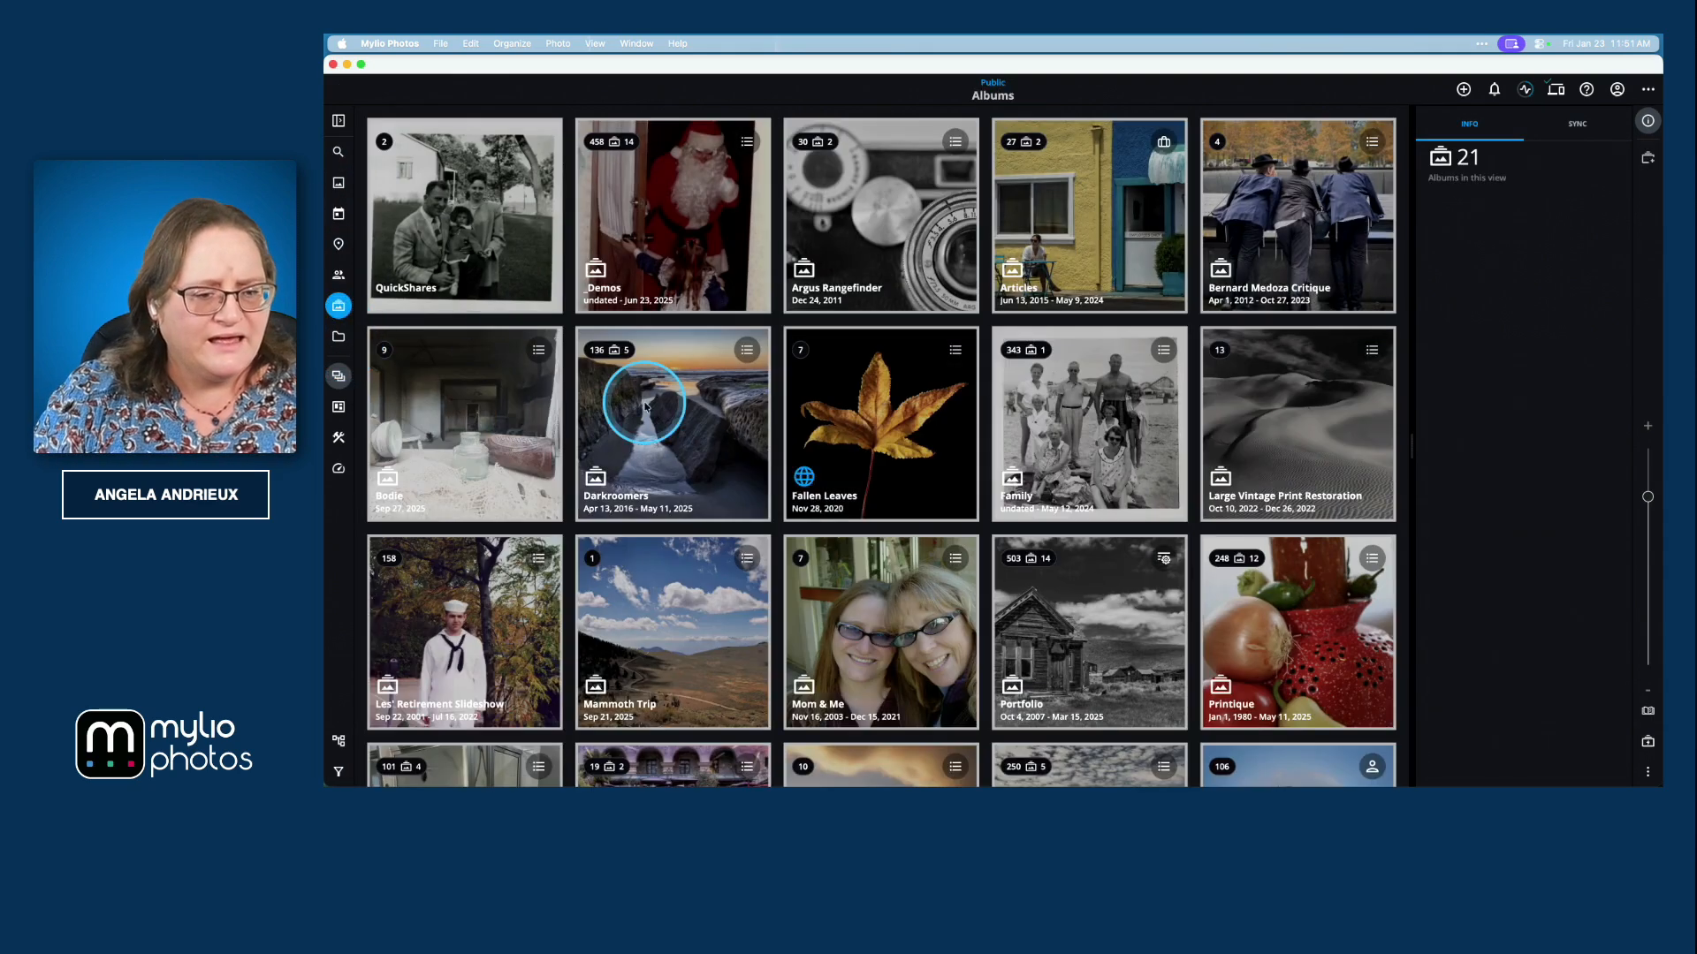
Step: Open the Bodie album and start publishing it as a shared album, accepting the Terms of Service and Right To Publish Content
click(467, 443)
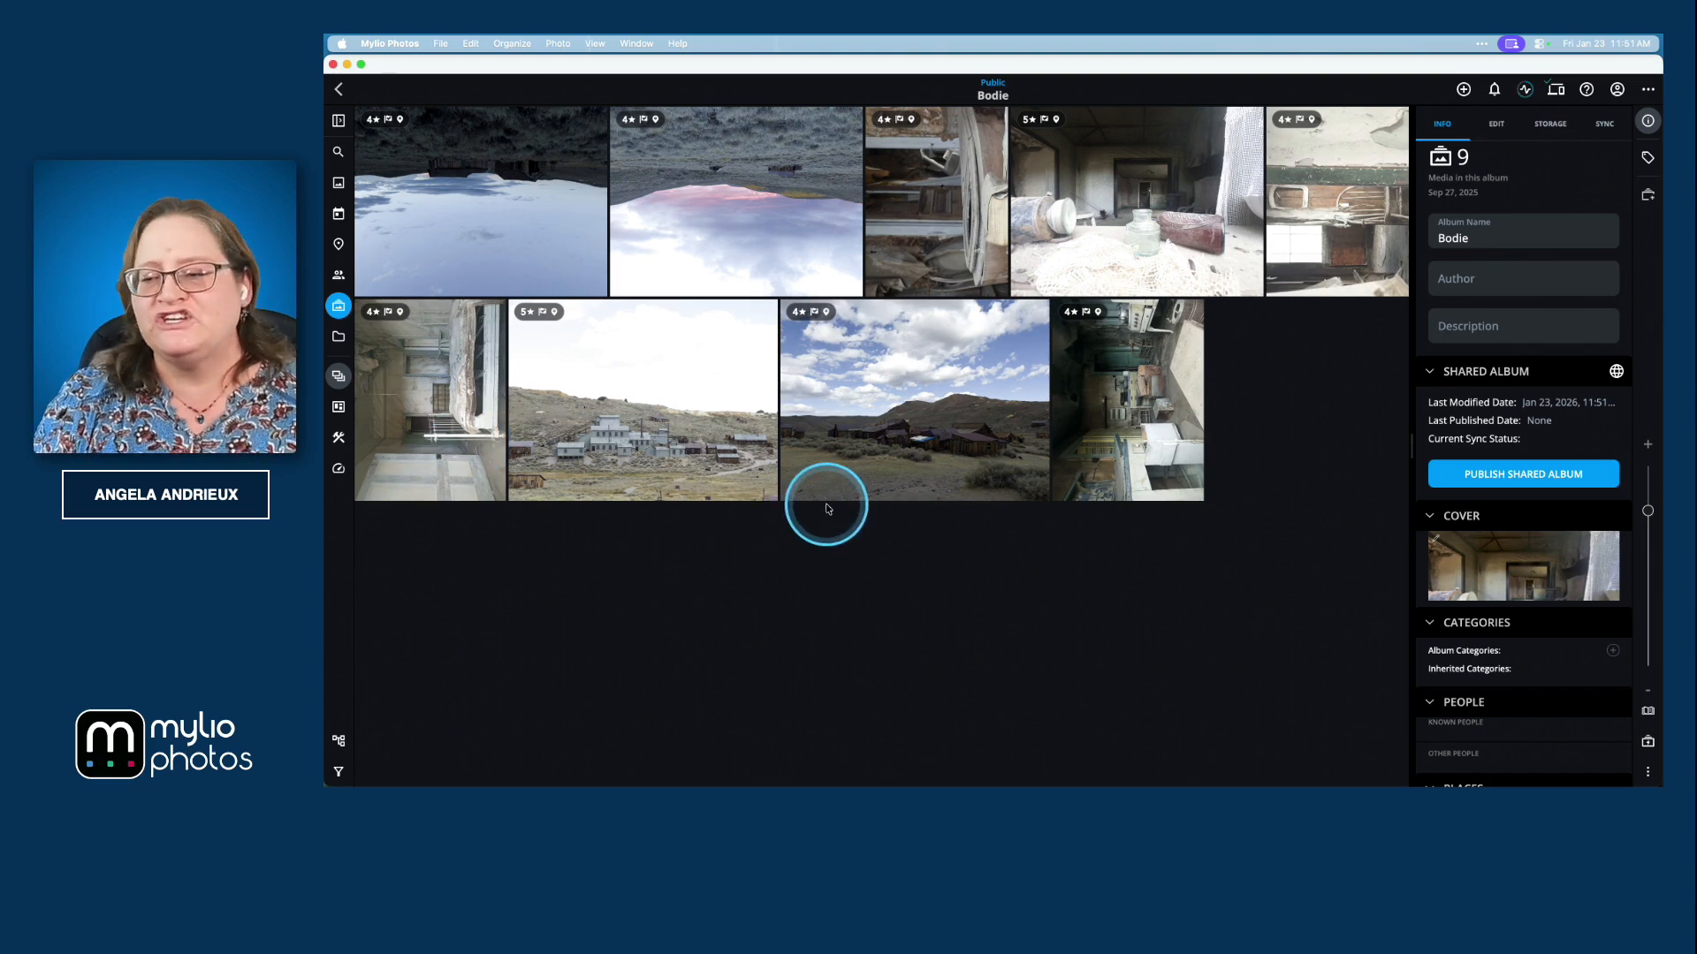
click(1573, 477)
click(847, 446)
click(848, 469)
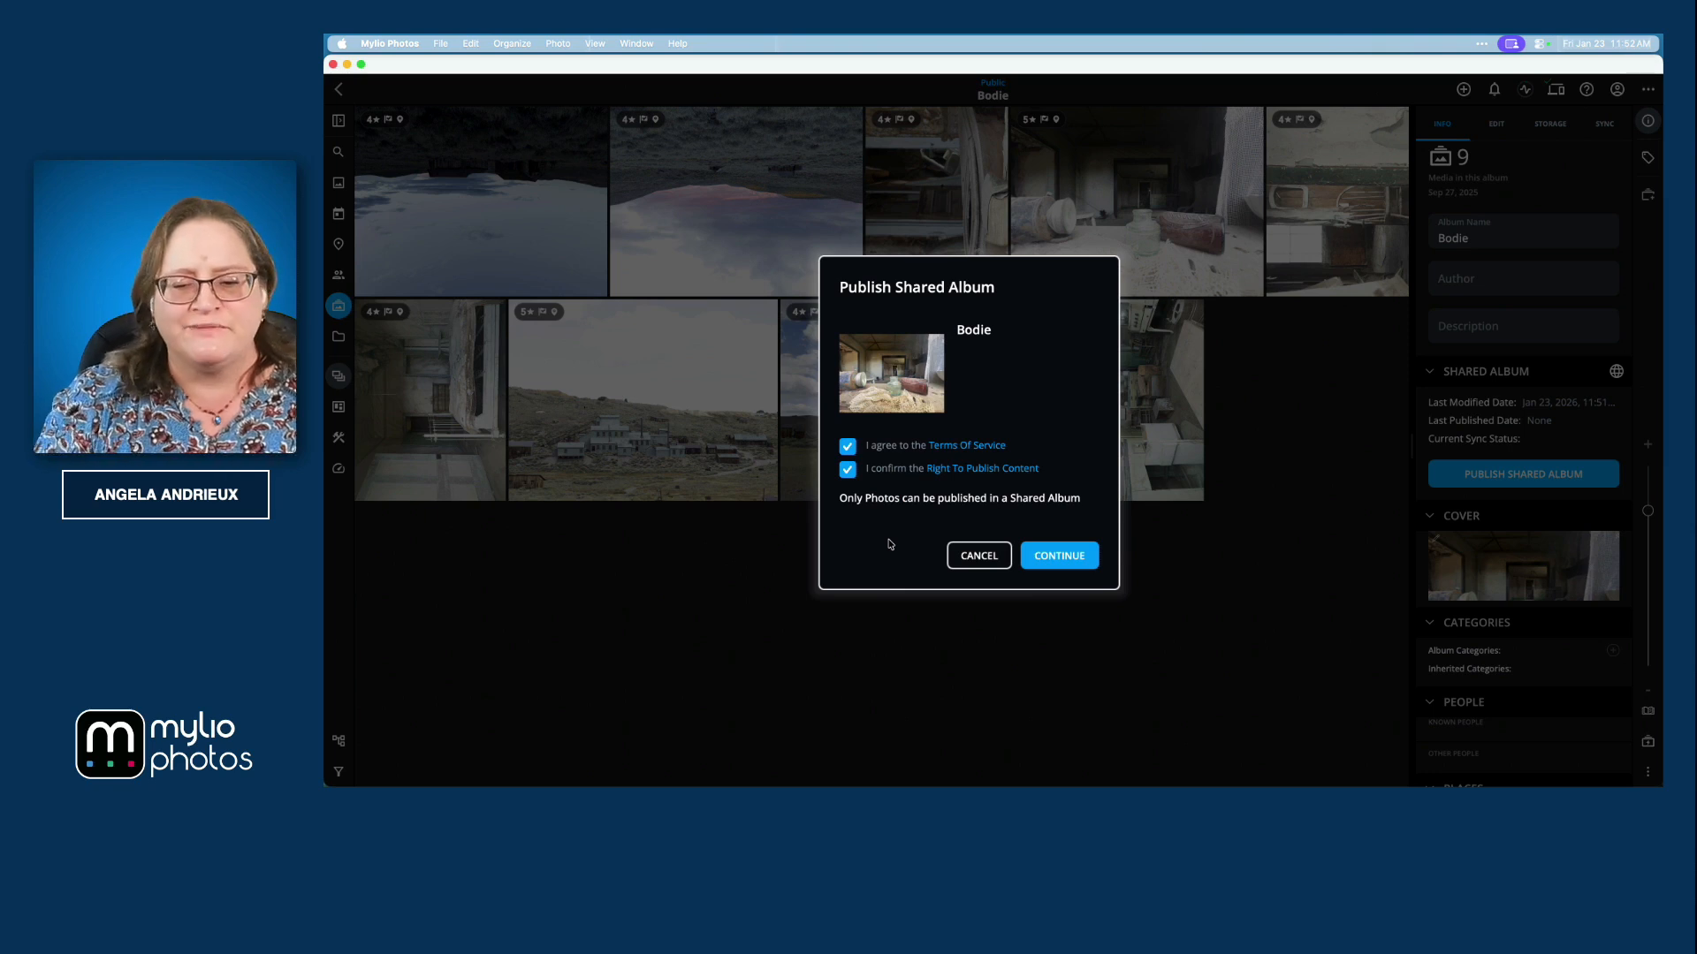
click(1051, 556)
Step: Include Library Identifiers in the shared album's metadata, publish the album with the Dark theme, and dismiss the upload dialog
click(928, 359)
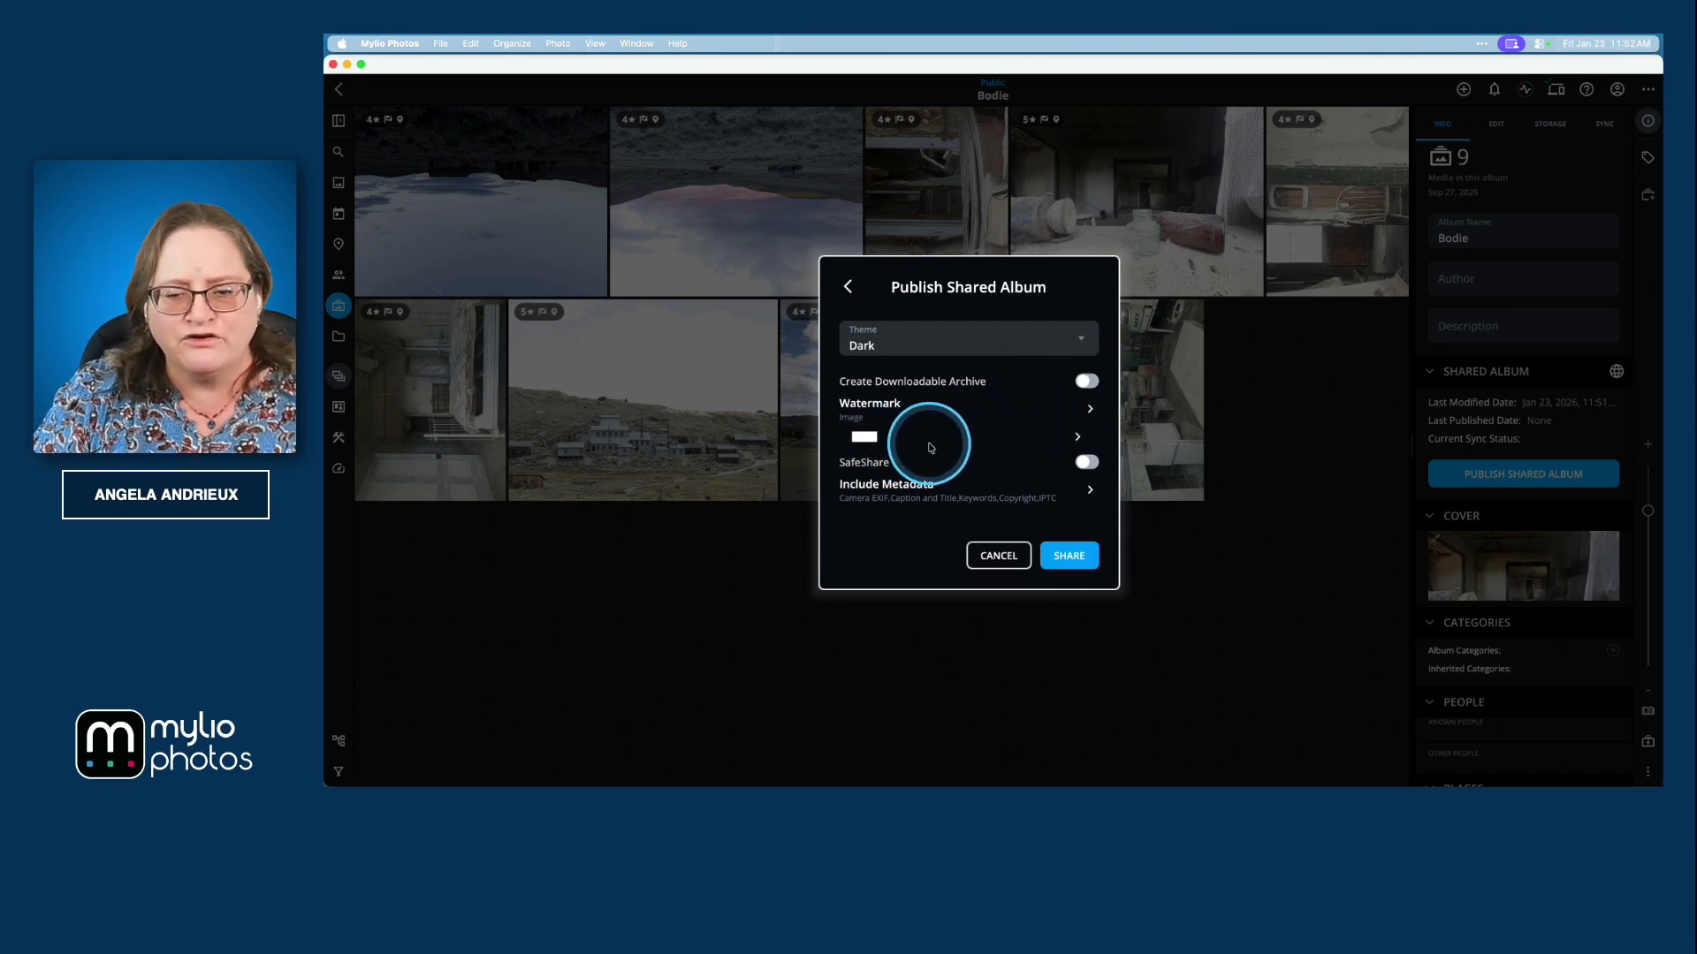
click(959, 497)
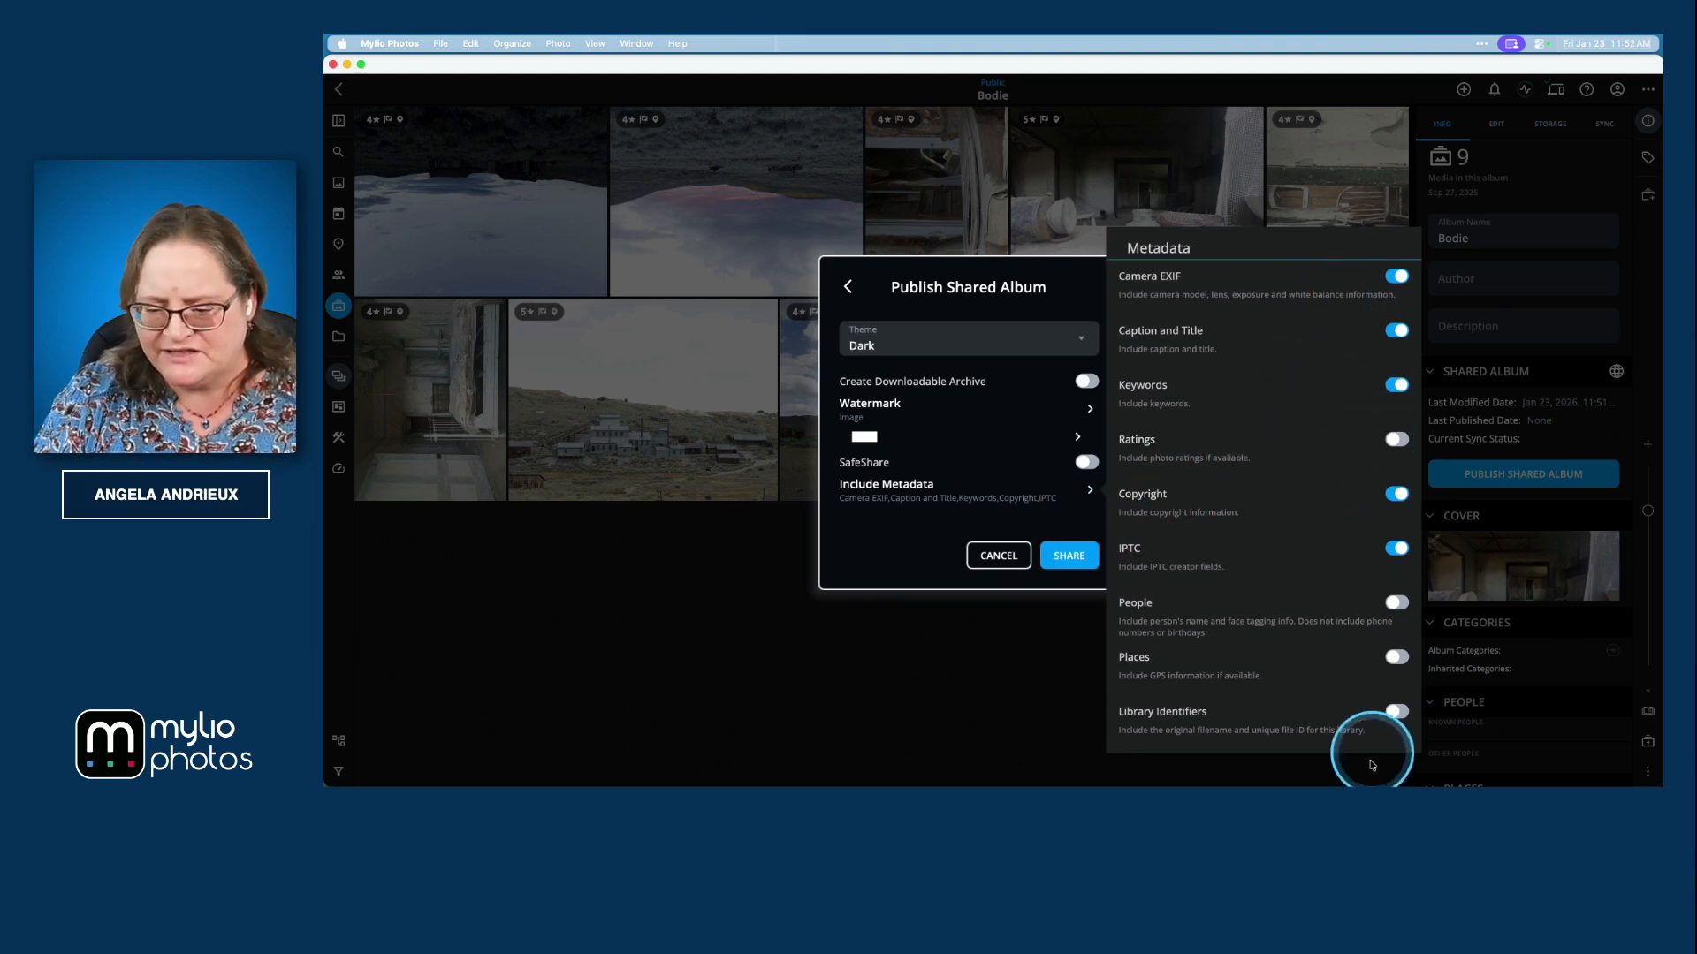
click(1396, 712)
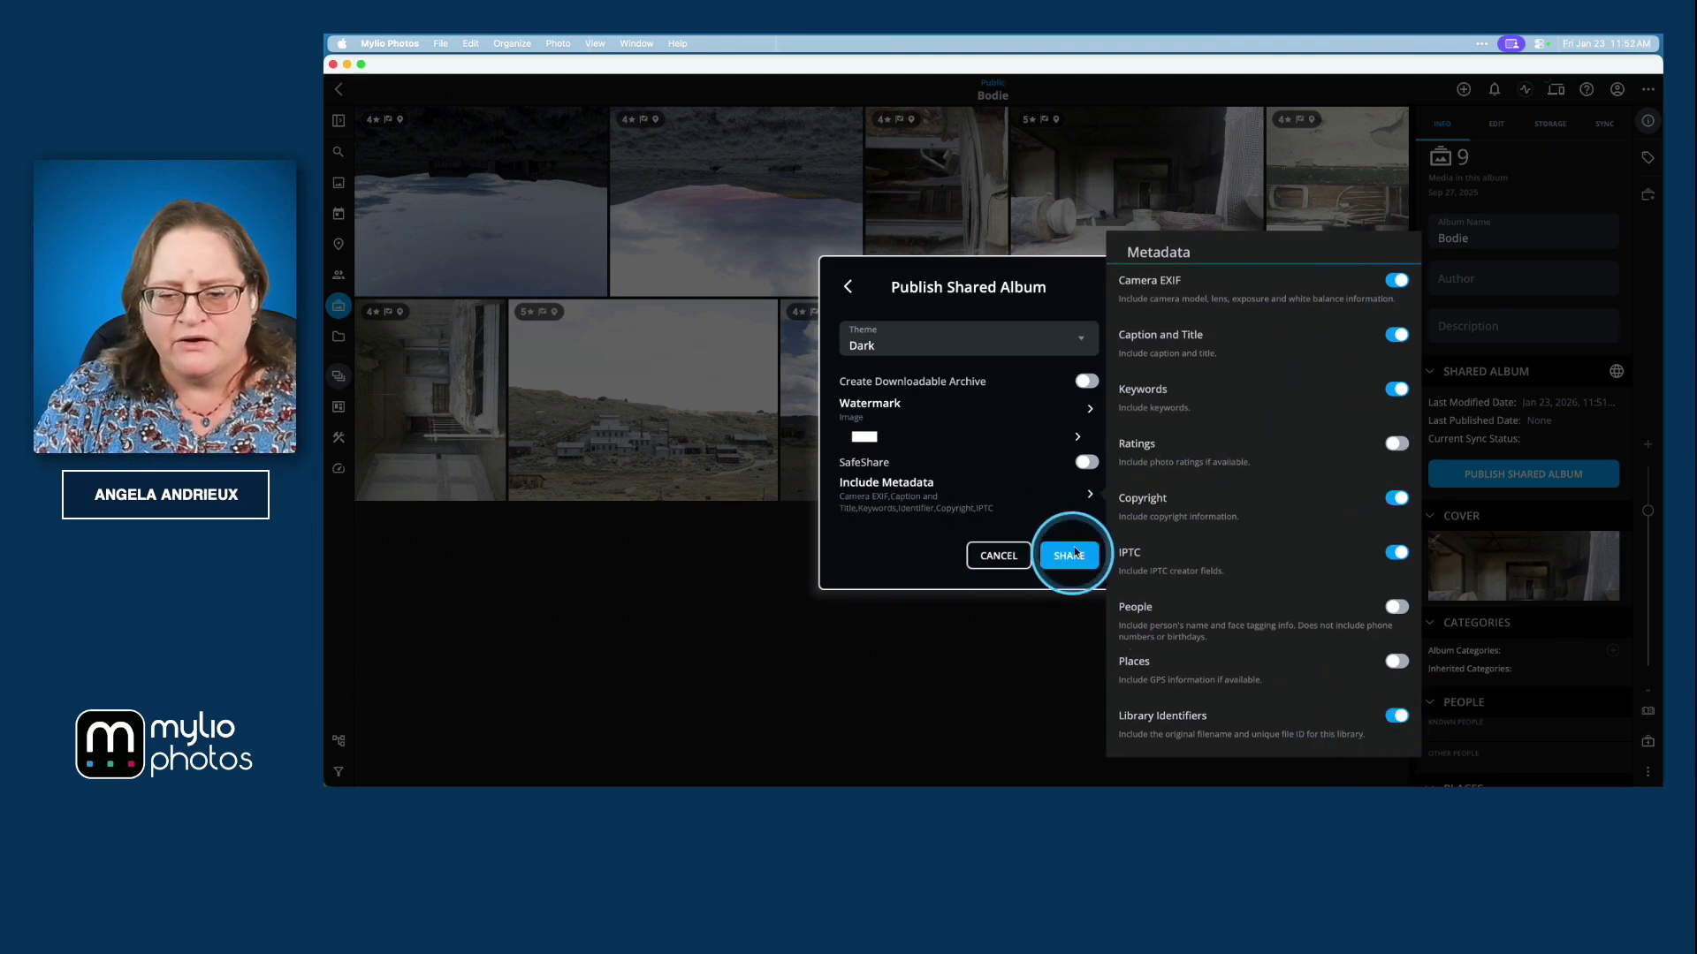
click(1073, 531)
click(1078, 557)
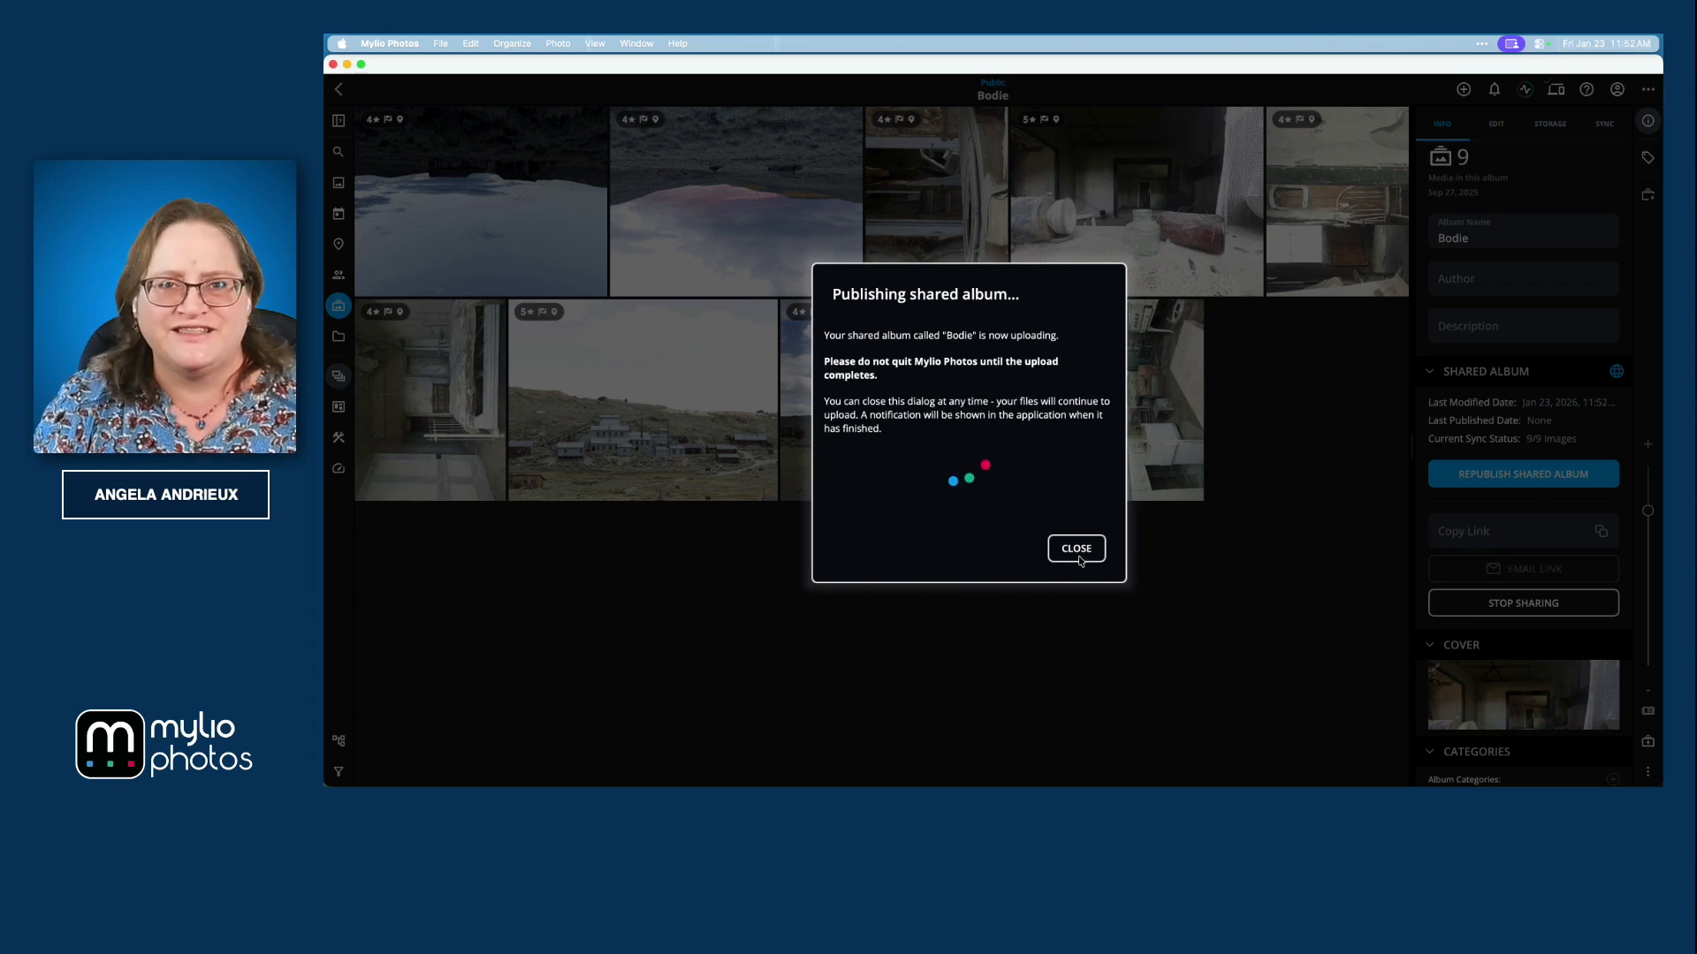
click(1077, 548)
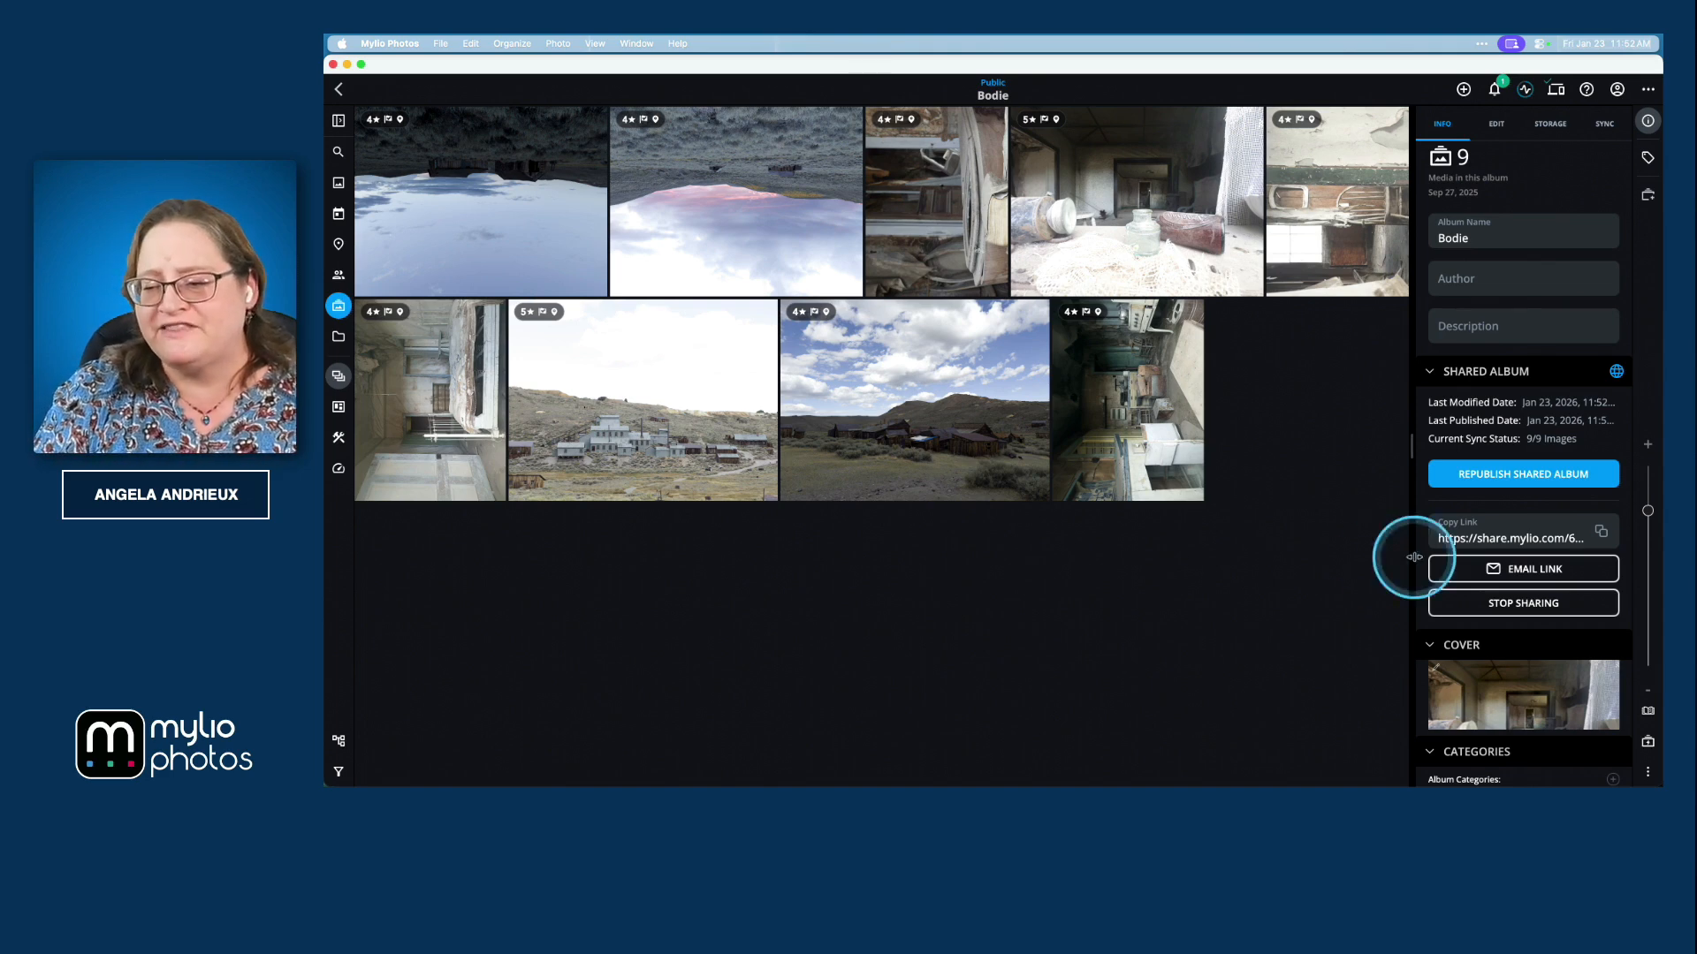
Step: Open the published Bodie album's share link in Safari to view its web gallery
click(1478, 535)
click(1601, 531)
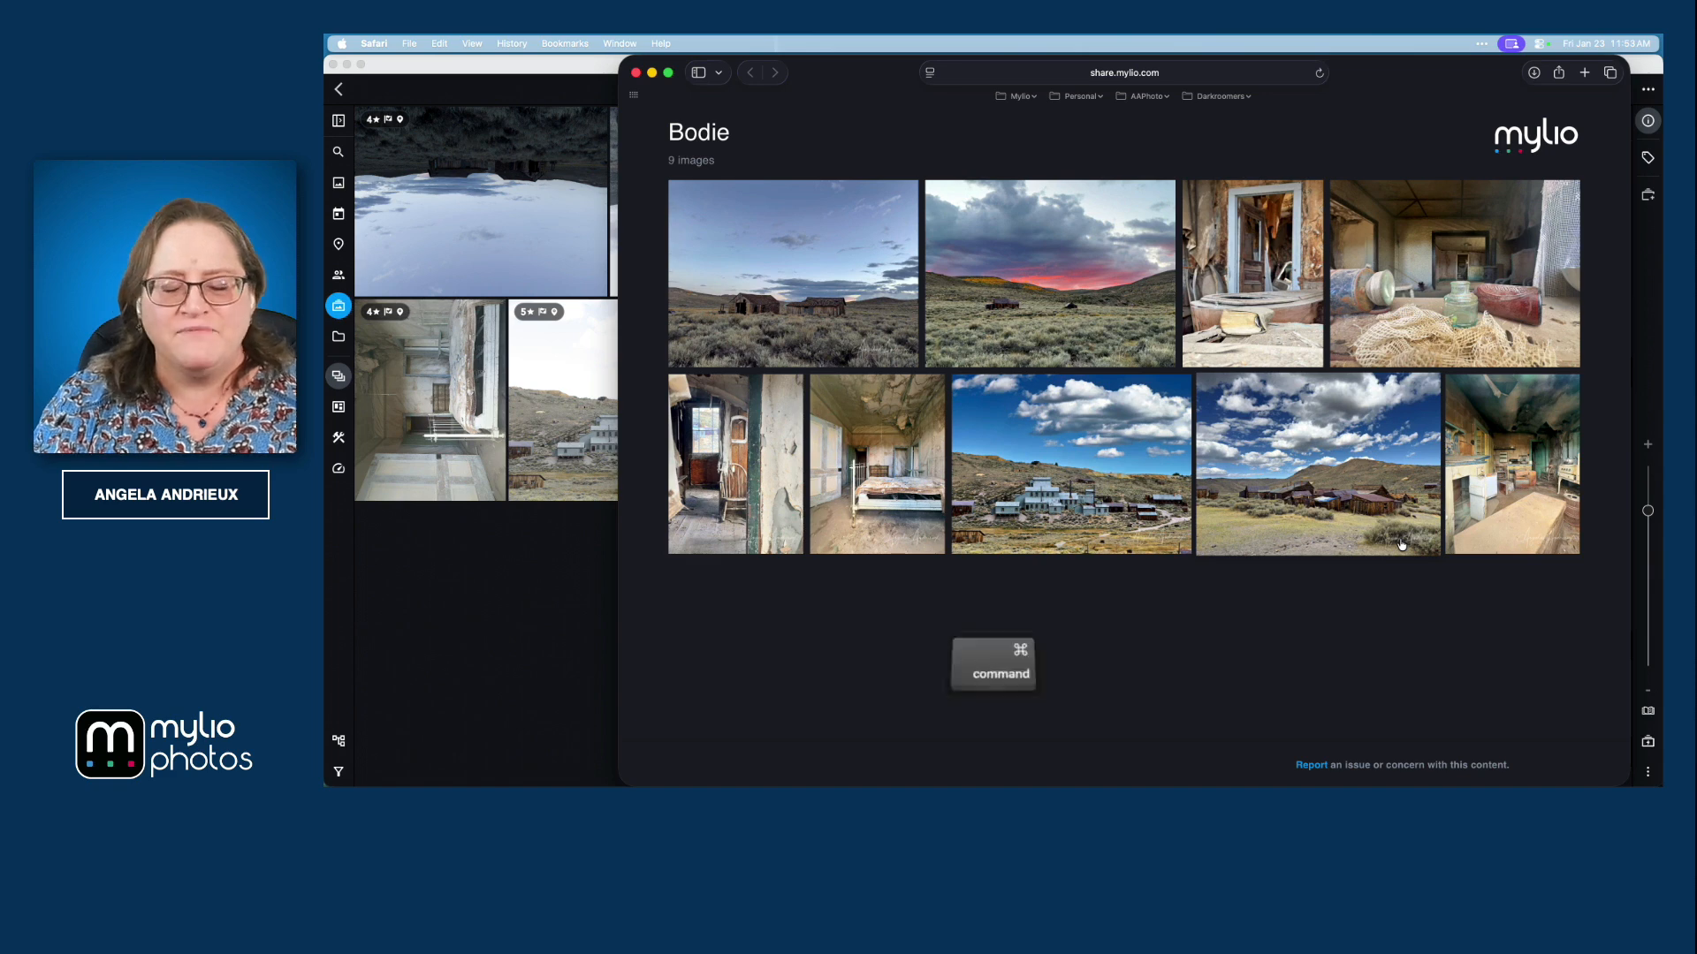
Step: Switch to Keynote and advance to the Why This System Sticks slide
key(super+Tab)
key(super+Tab)
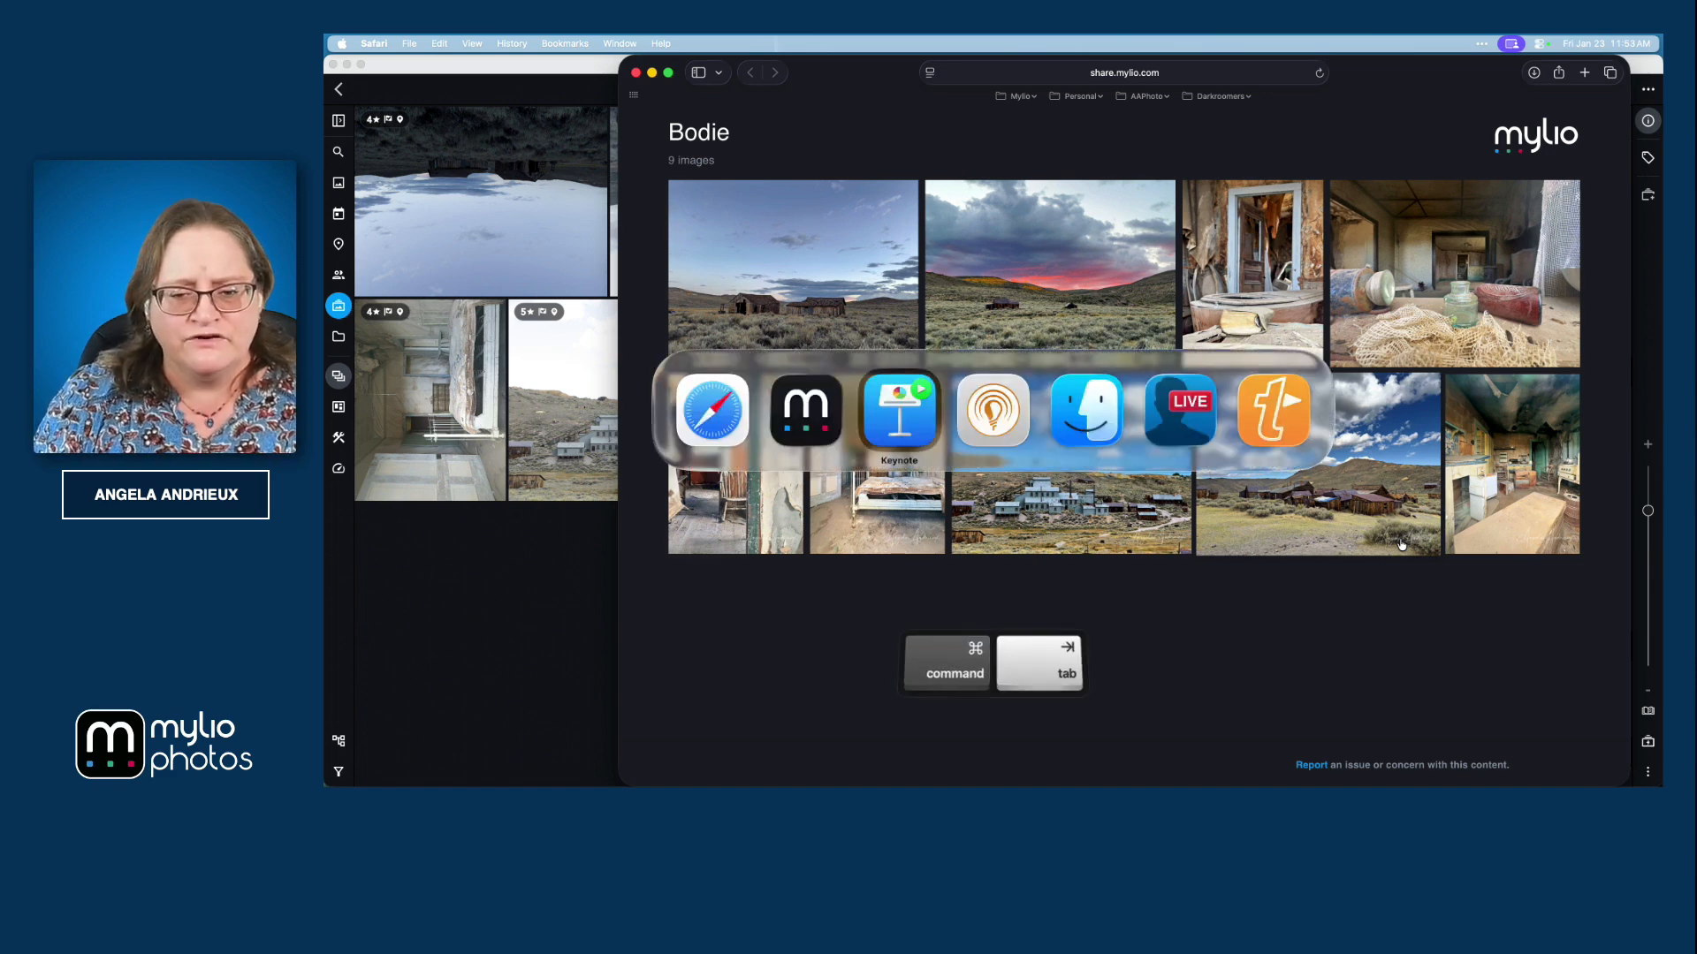
key(Right)
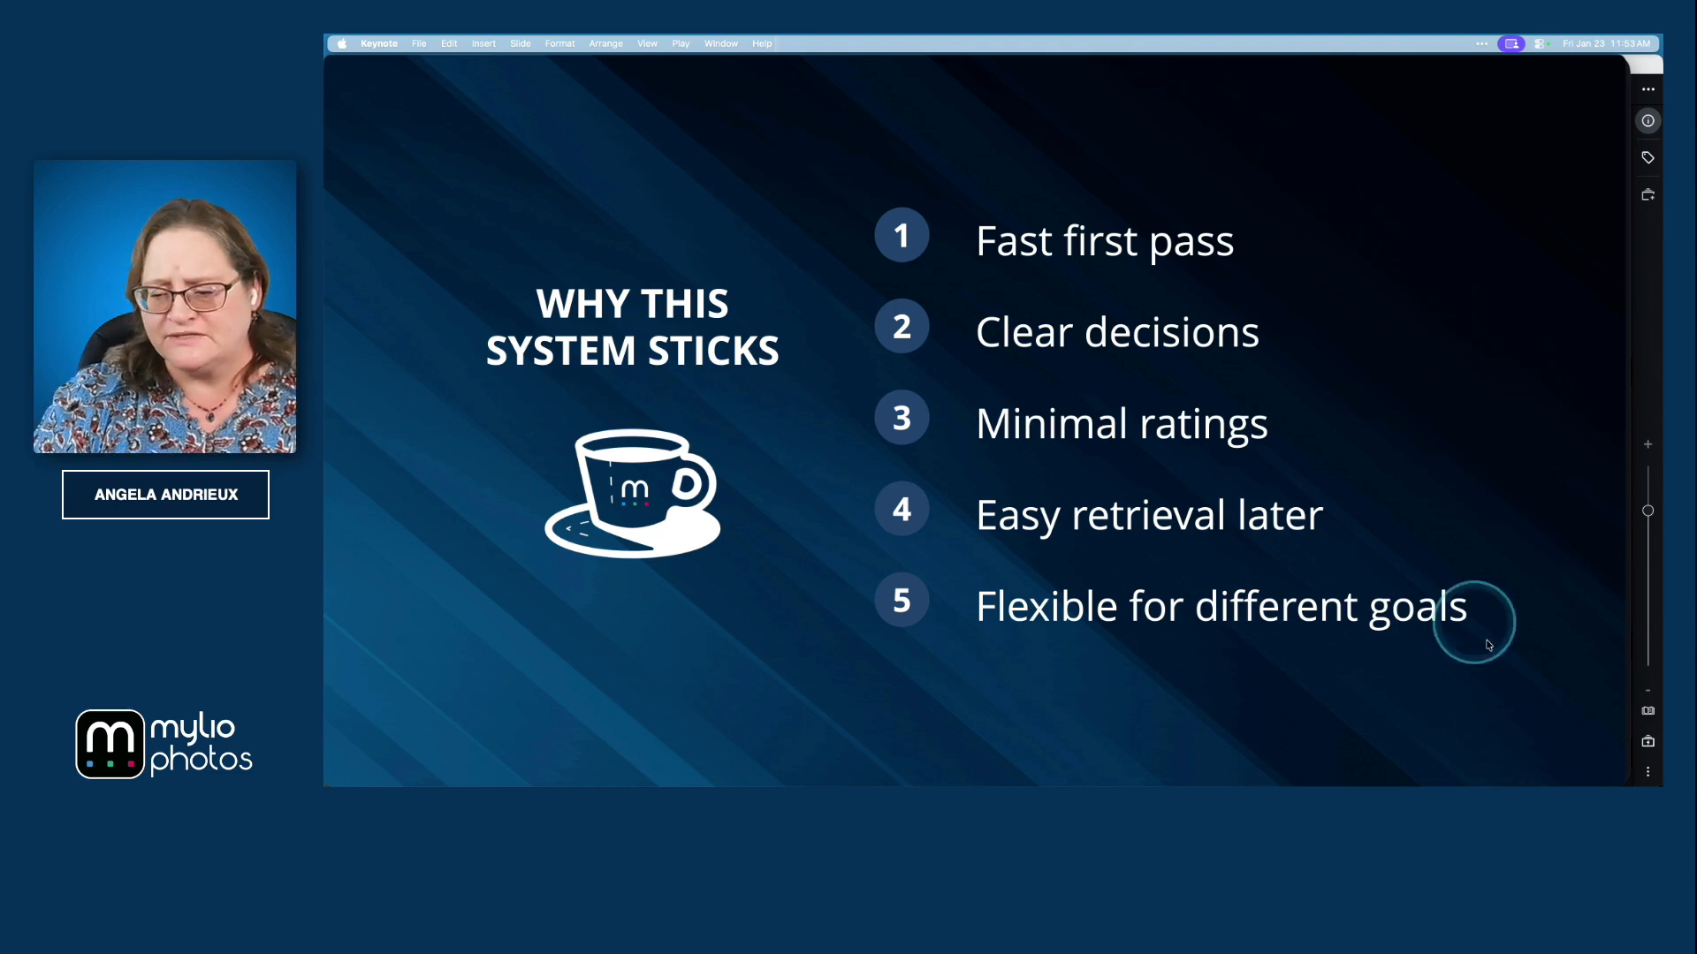
Step: Switch to Radiant Photo 2 and close all the photos that were just saved
click(1484, 758)
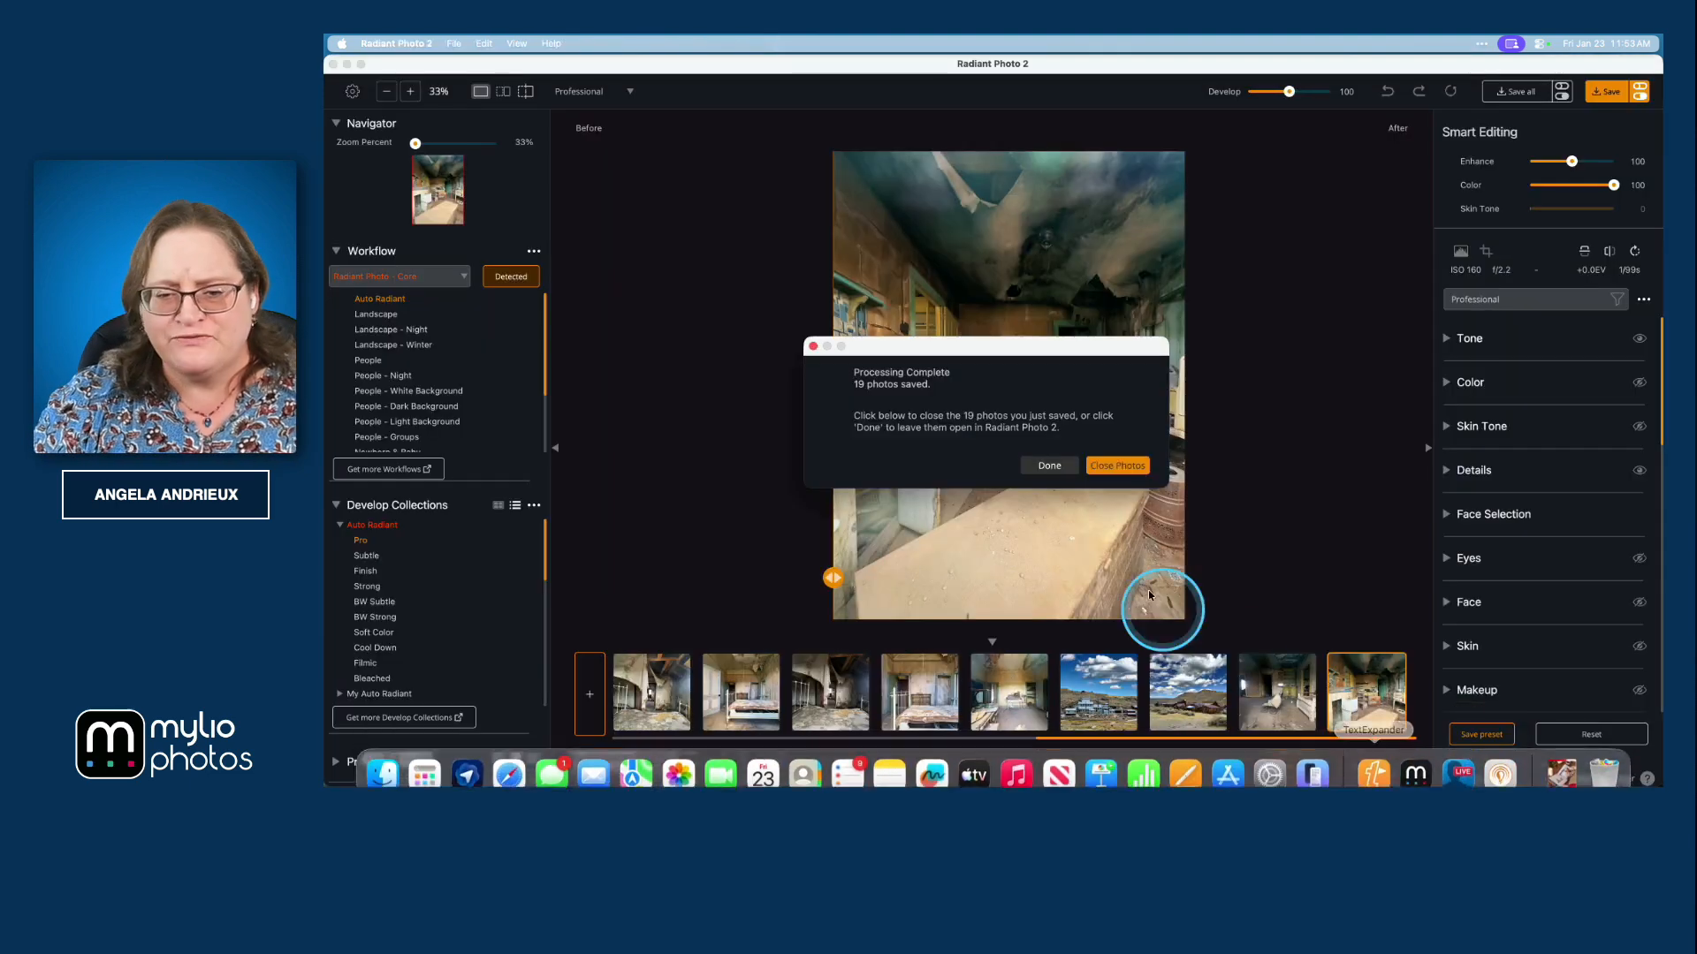
click(1118, 464)
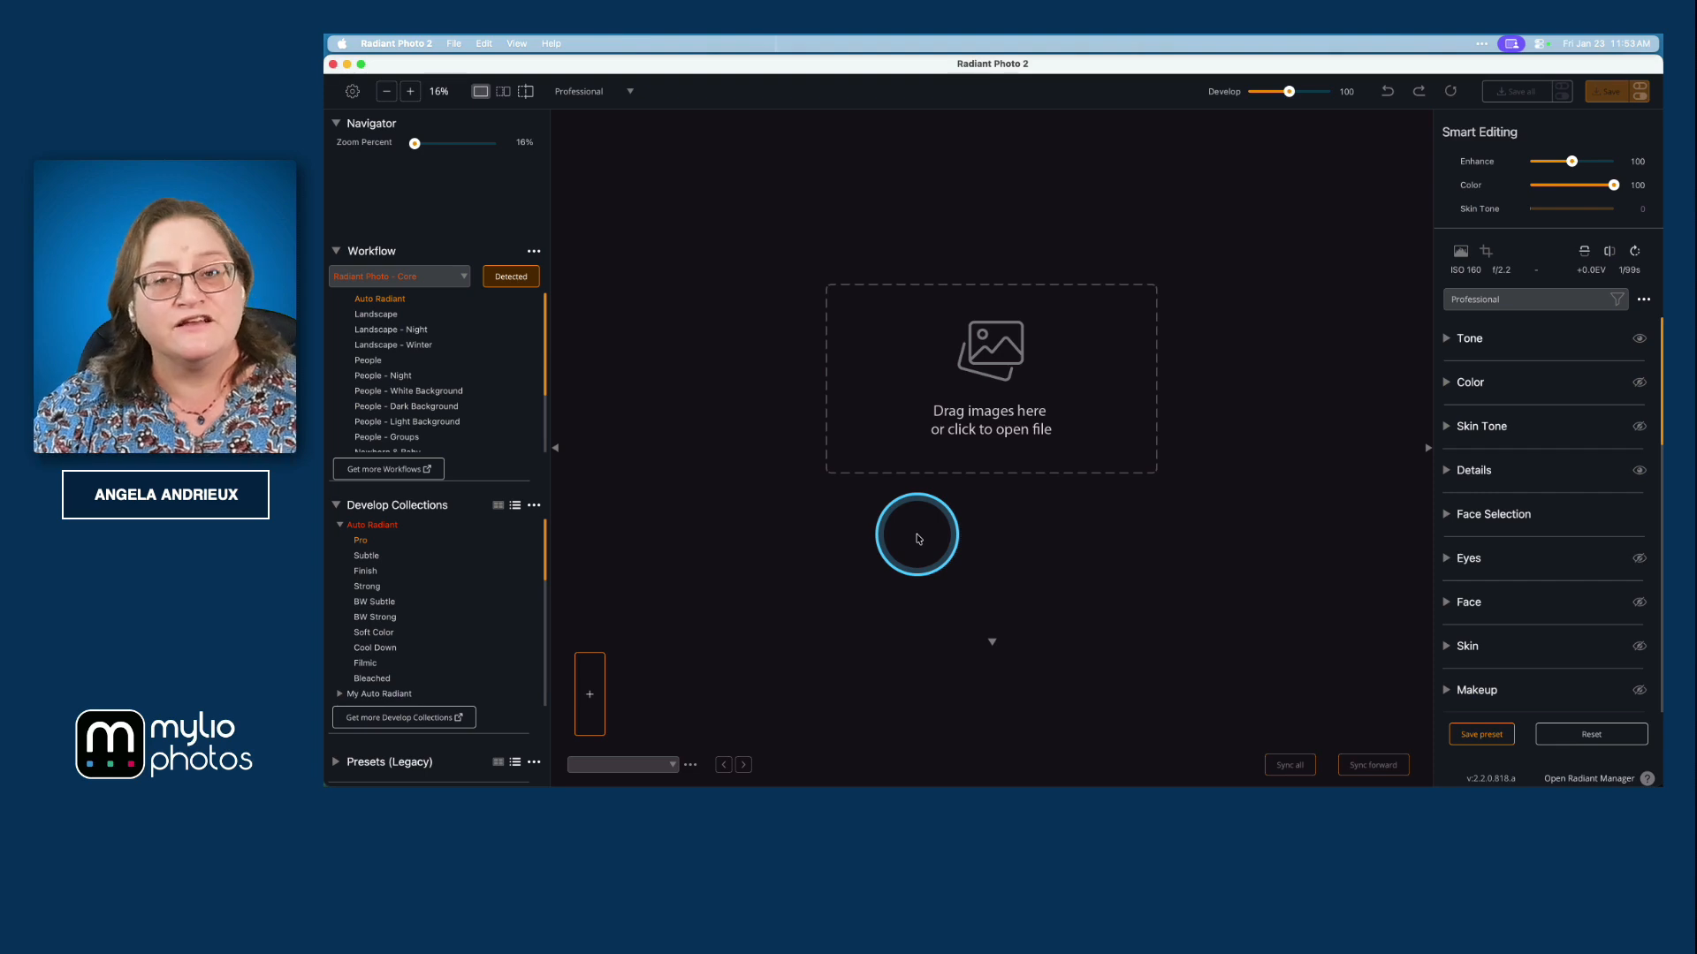
Step: Return to Keynote and advance to the One System To Use All Year slide
key(super+Tab)
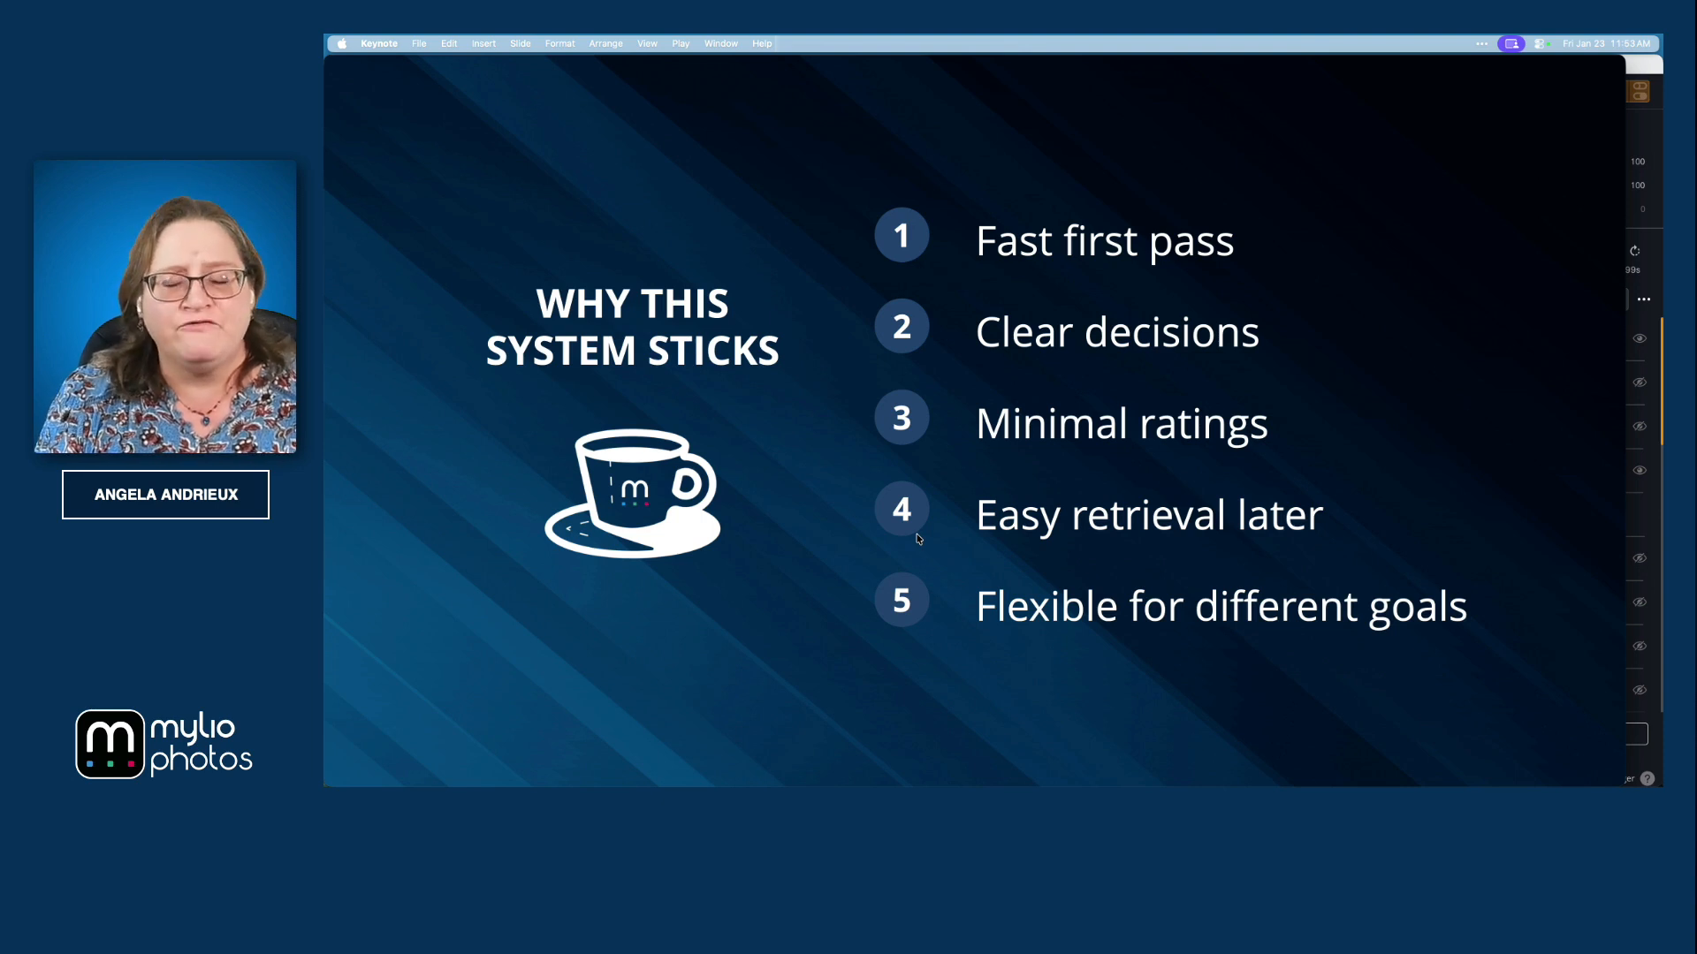
key(Right)
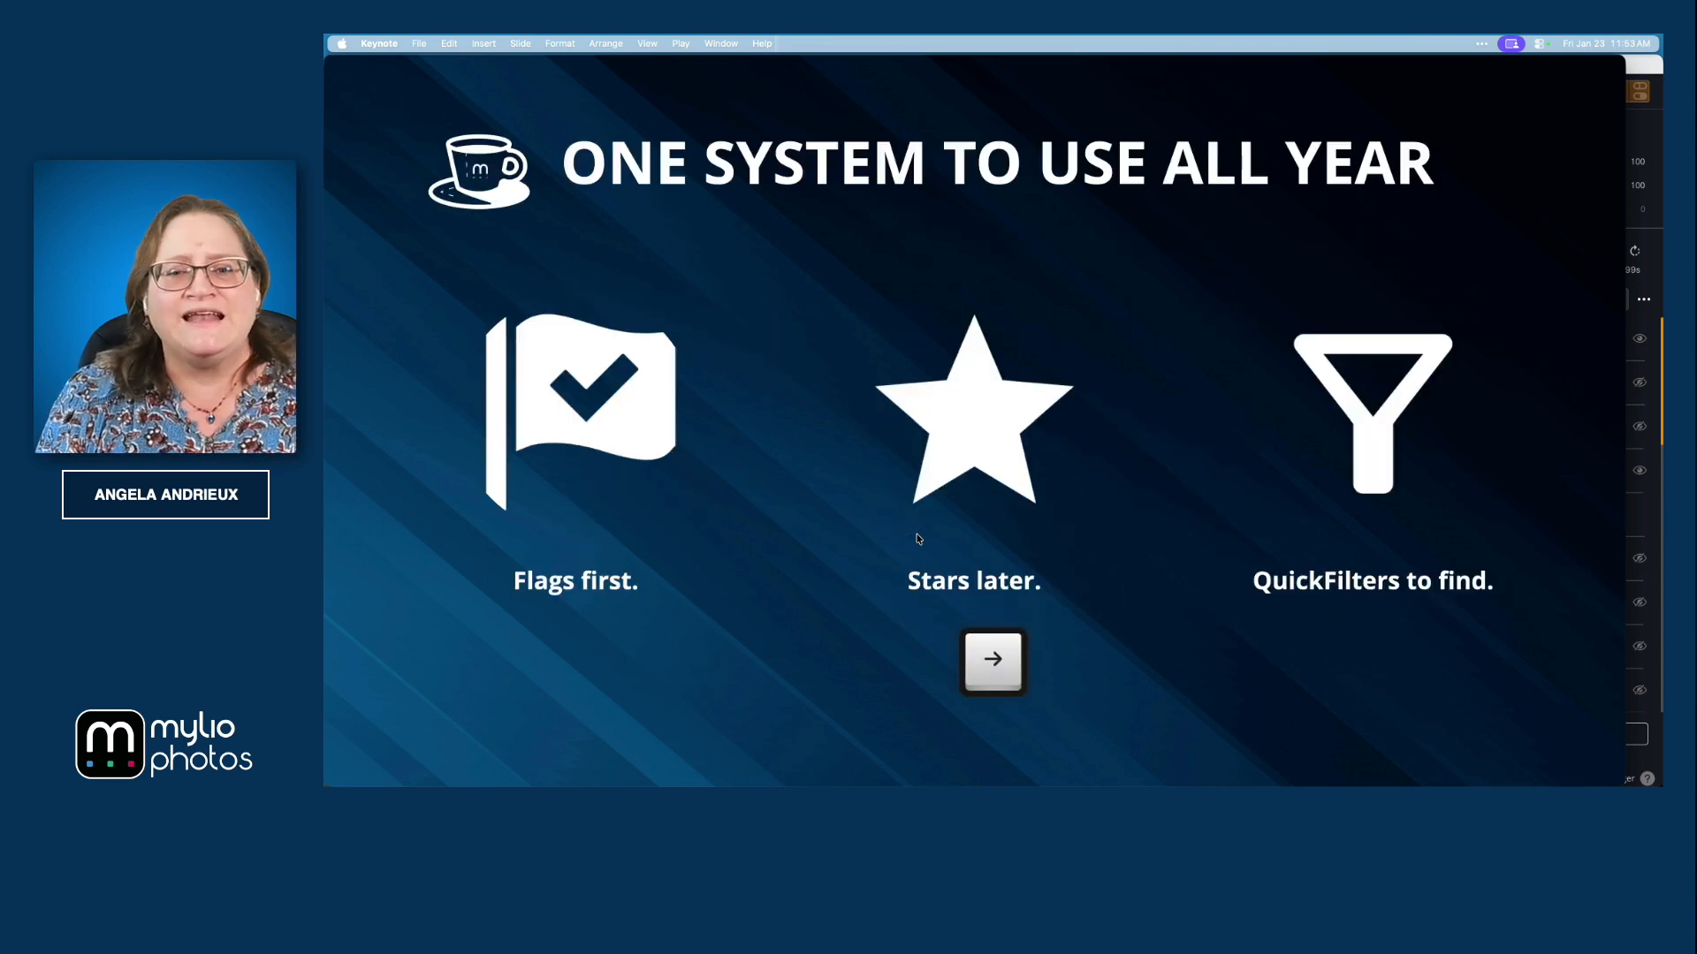